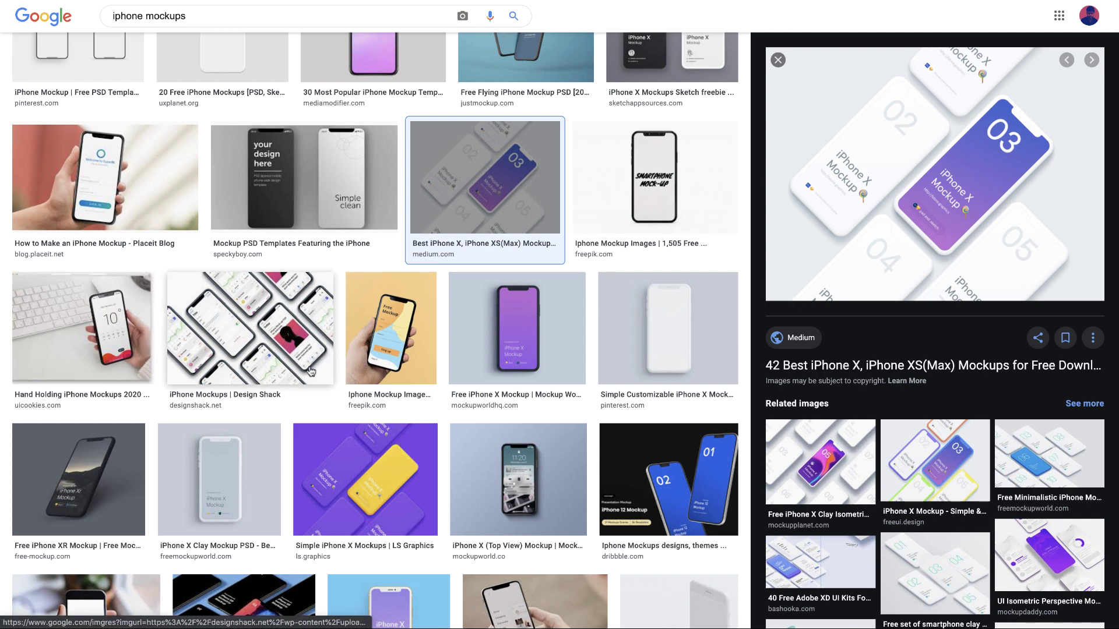
# Preview the Design Shack iPhone mockups image in the image search results as a reference.
pyautogui.click(230, 362)
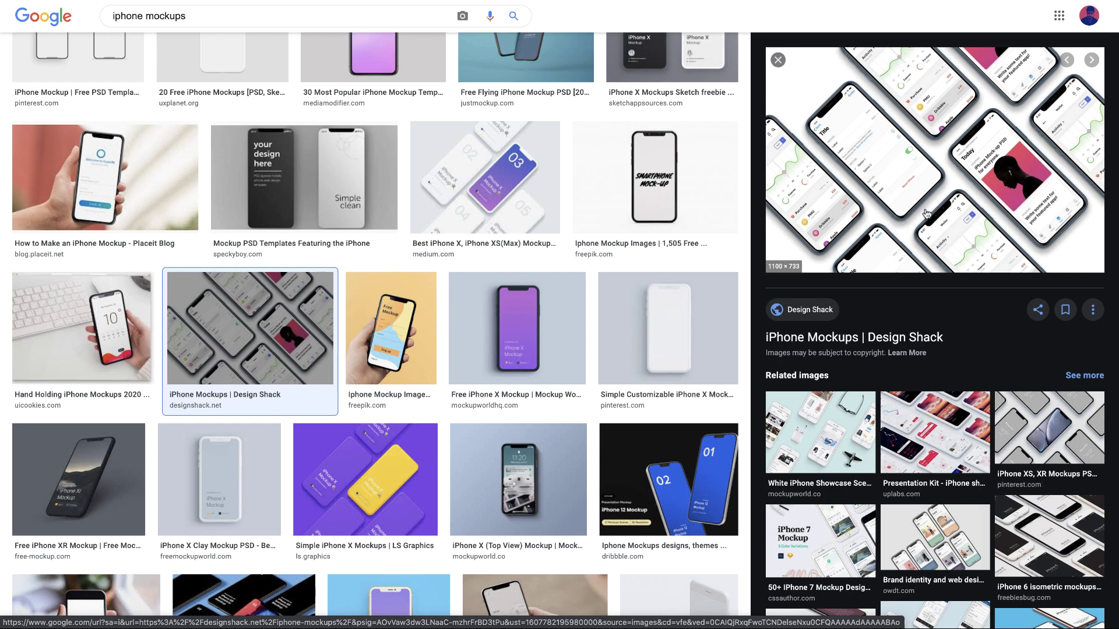
pyautogui.click(497, 210)
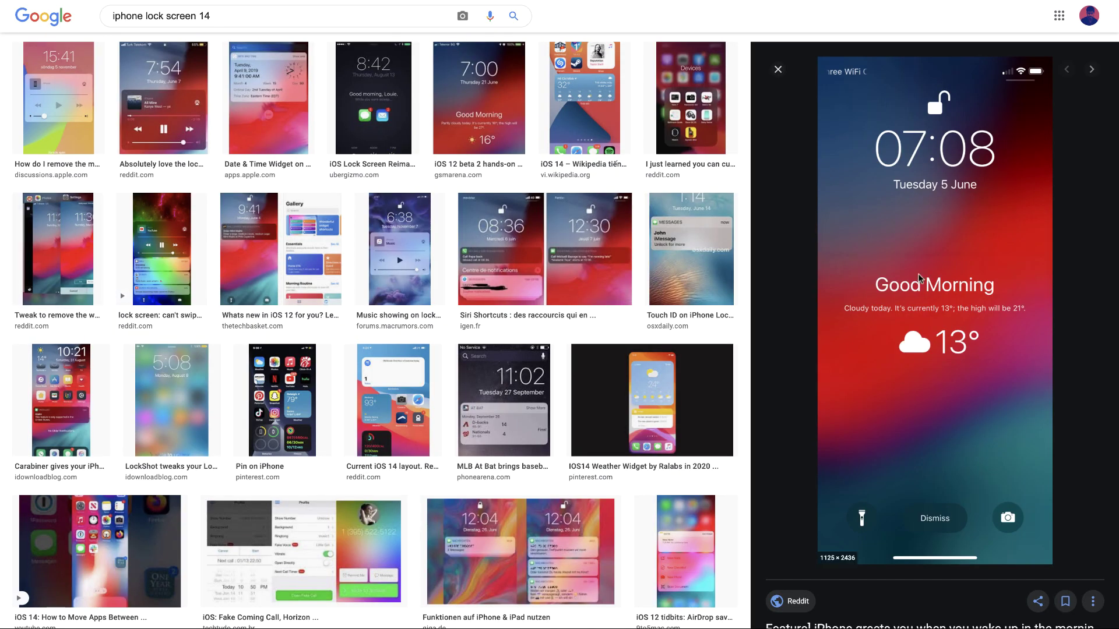
# Copy the "Good Morning" iPhone lock screen image from the "iphone lock screen 14" image results.
pyautogui.rightClick(919, 278)
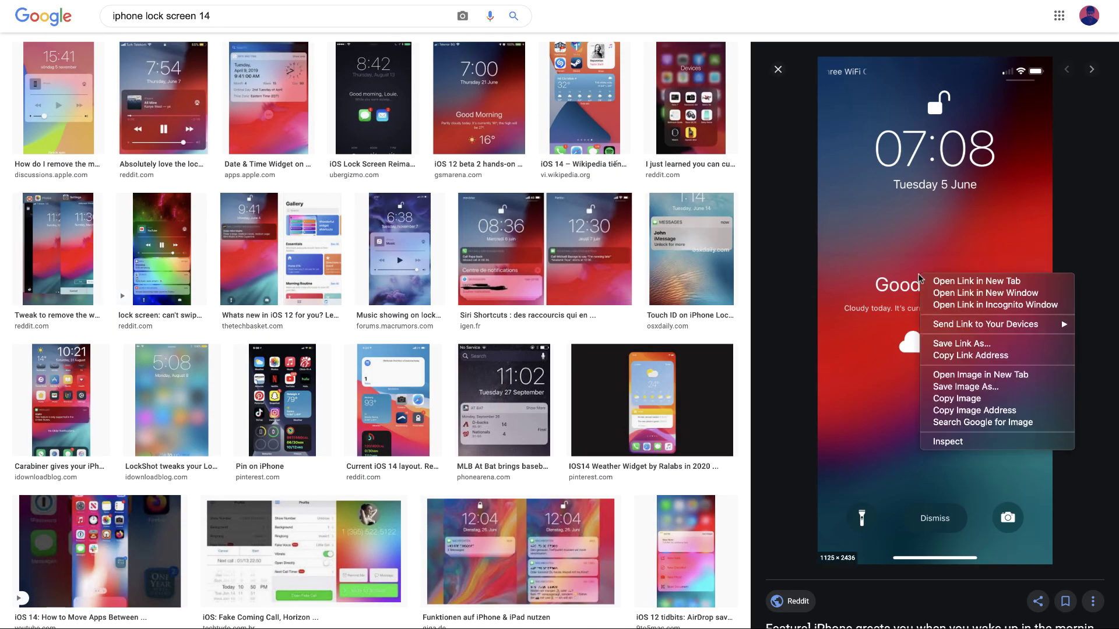
pyautogui.click(944, 399)
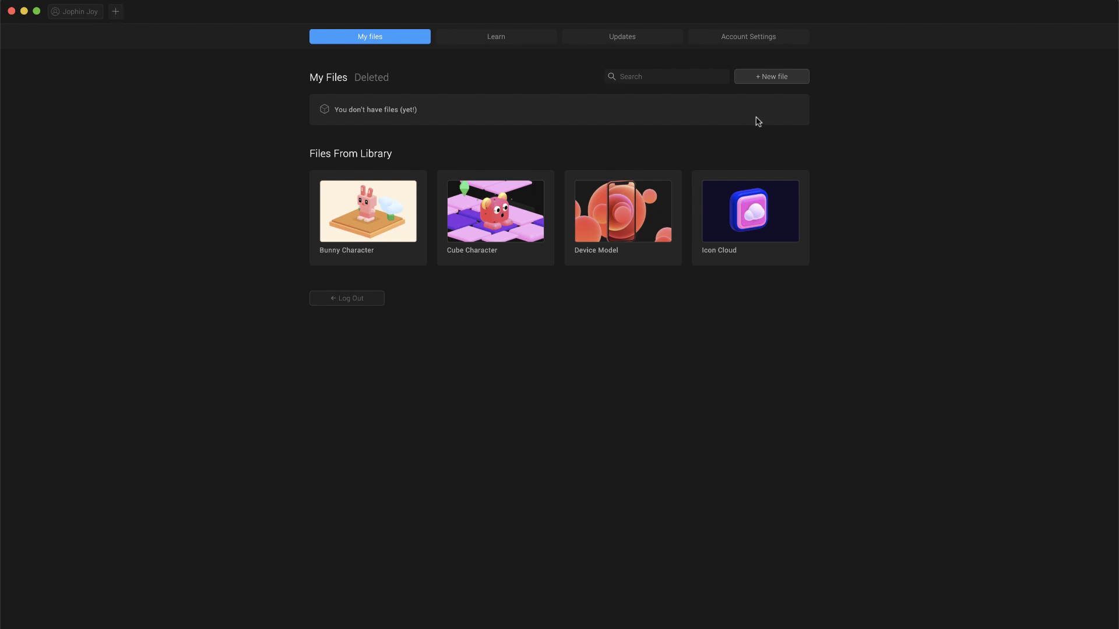
# Switch to Spline, create a new file and deselect its default rectangle.
pyautogui.click(772, 87)
pyautogui.click(604, 336)
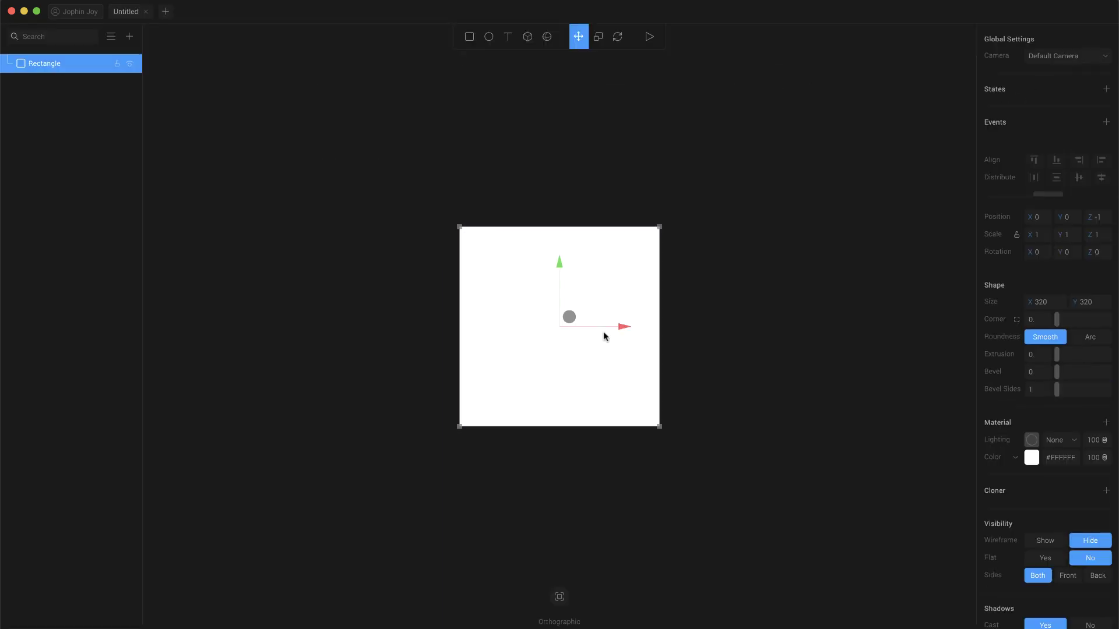
pyautogui.click(261, 304)
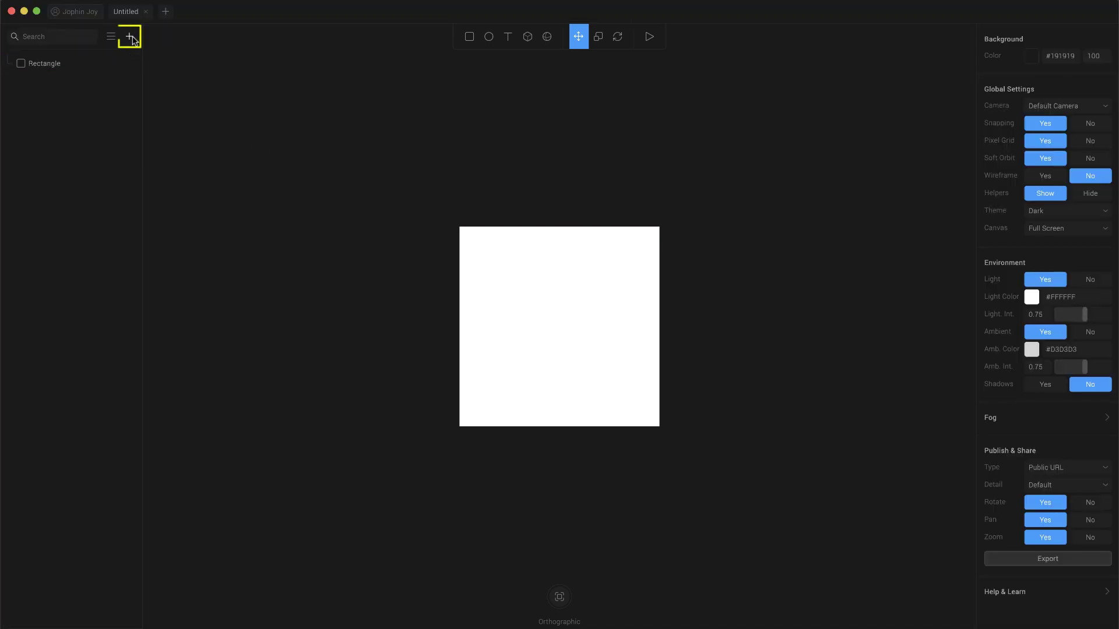
# Look through the list of shapes, cameras and lights that can be added to the scene.
pyautogui.click(131, 37)
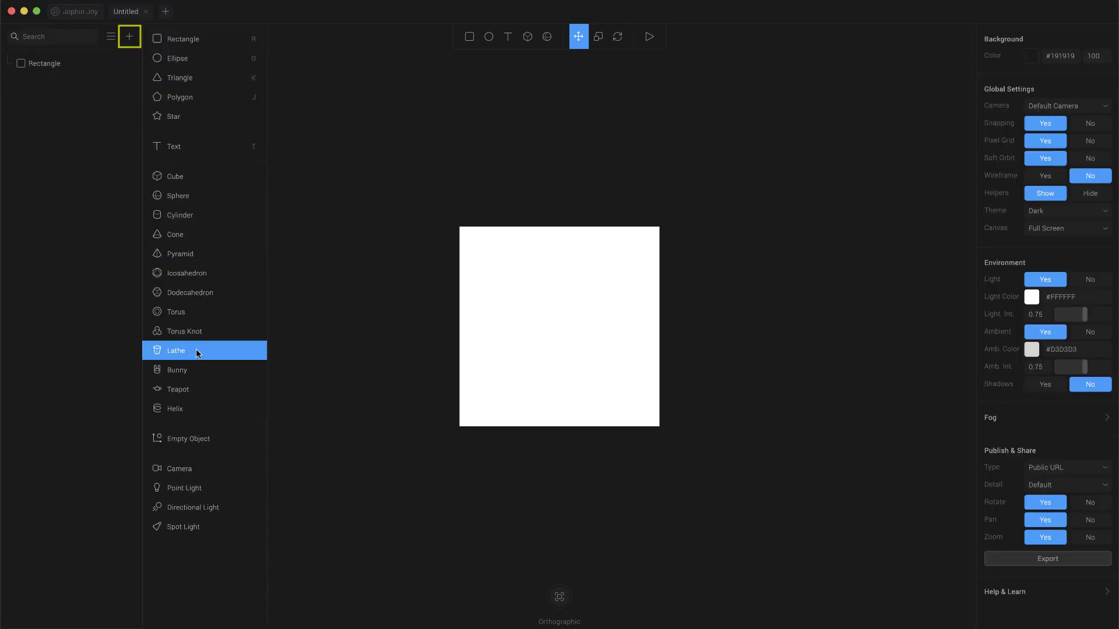
pyautogui.click(360, 337)
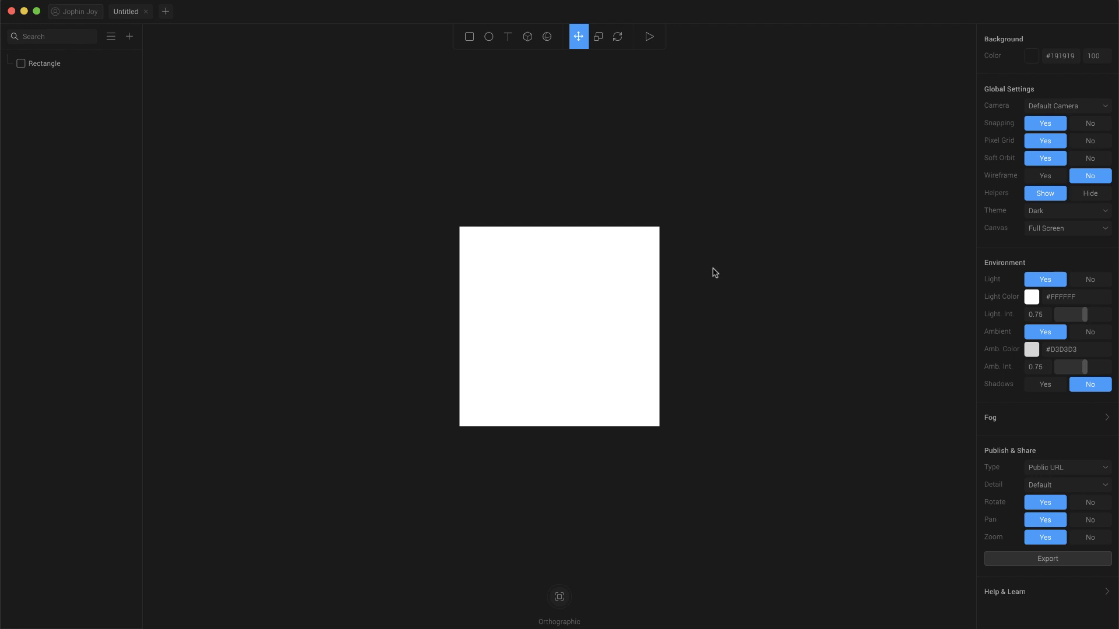
# Paste the copied lock screen image into the scene and place it beside the white rectangle.
pyautogui.press('super+v')
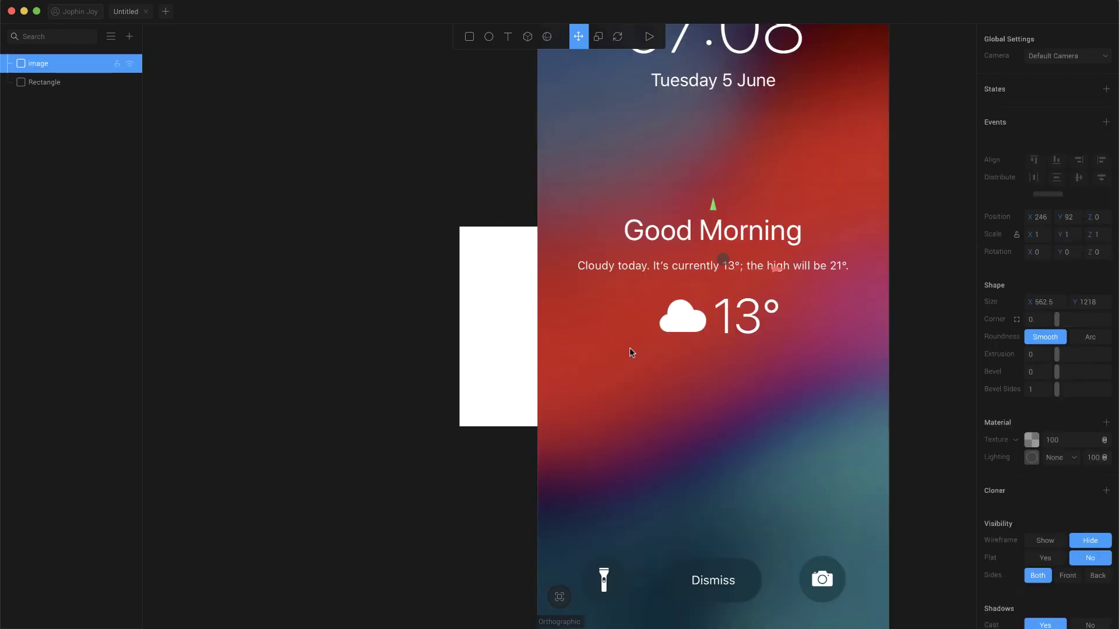
pyautogui.hscroll(3, 630, 348)
pyautogui.scroll(-2, 630, 348)
pyautogui.scroll(-1, 629, 348)
pyautogui.keyDown('super'); pyautogui.scroll(3, 629, 348); pyautogui.keyUp('super')
pyautogui.keyDown('super'); pyautogui.scroll(-7, 629, 348); pyautogui.keyUp('super')
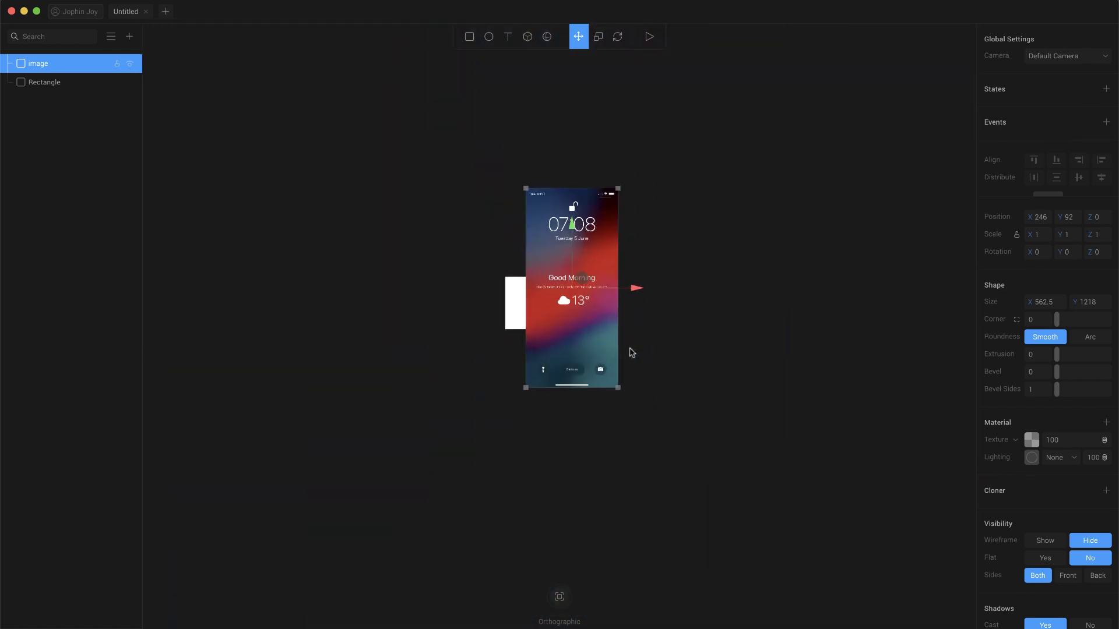
pyautogui.keyDown('super'); pyautogui.scroll(5, 629, 349); pyautogui.keyUp('super')
pyautogui.keyDown('super'); pyautogui.scroll(-1, 629, 348); pyautogui.keyUp('super')
pyautogui.moveTo(589, 294); pyautogui.dragTo(724, 355)
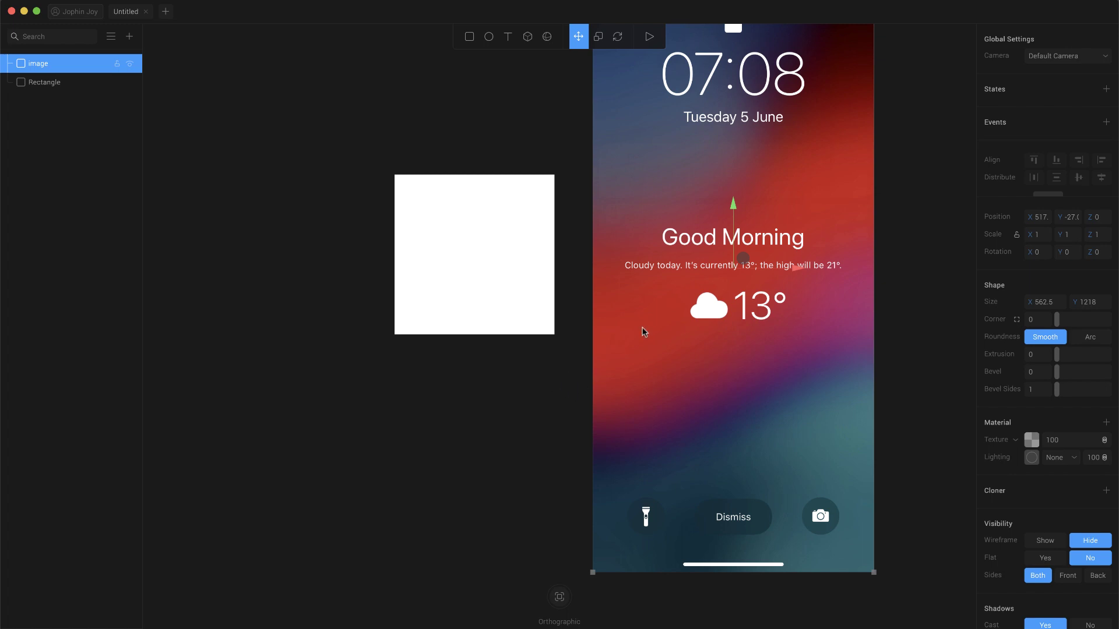
pyautogui.moveTo(555, 600)
pyautogui.moveTo(739, 414)
pyautogui.keyDown('alt'); pyautogui.mouseDown()
pyautogui.moveTo(707, 422)
pyautogui.moveTo(727, 425)
pyautogui.moveTo(559, 410)
pyautogui.moveTo(725, 417)
pyautogui.moveTo(592, 445)
pyautogui.moveTo(716, 423)
pyautogui.moveTo(741, 445)
pyautogui.moveTo(654, 429)
pyautogui.moveTo(755, 423)
pyautogui.mouseUp(); pyautogui.keyUp('alt')
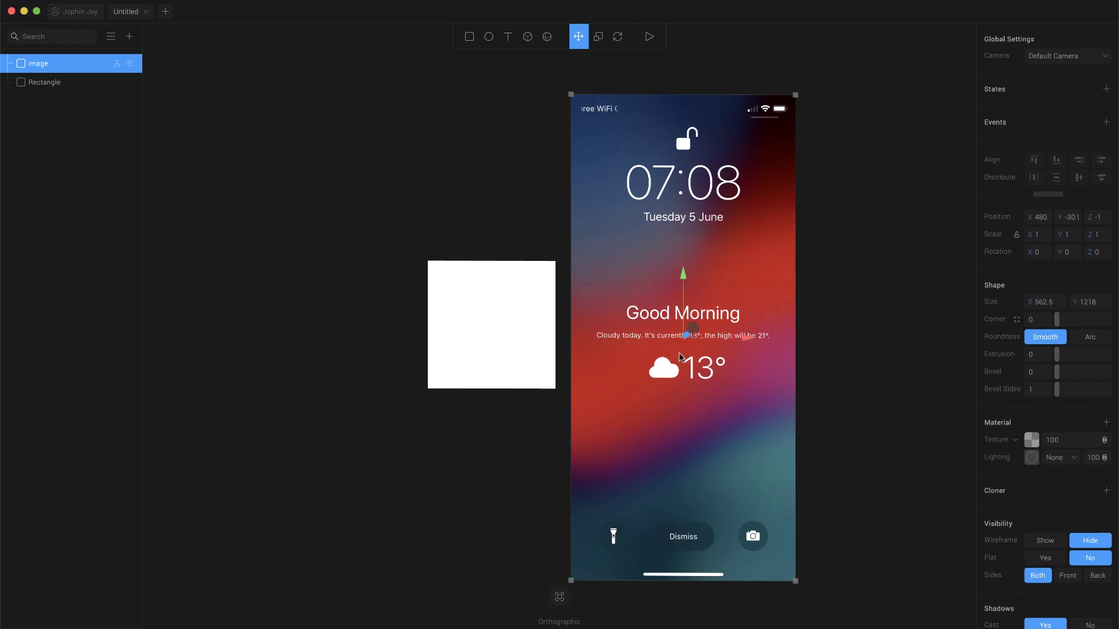
# Move the lock screen image along each axis, to about X 530, Y 41 and Z 24.
pyautogui.moveTo(684, 281); pyautogui.dragTo(690, 247)
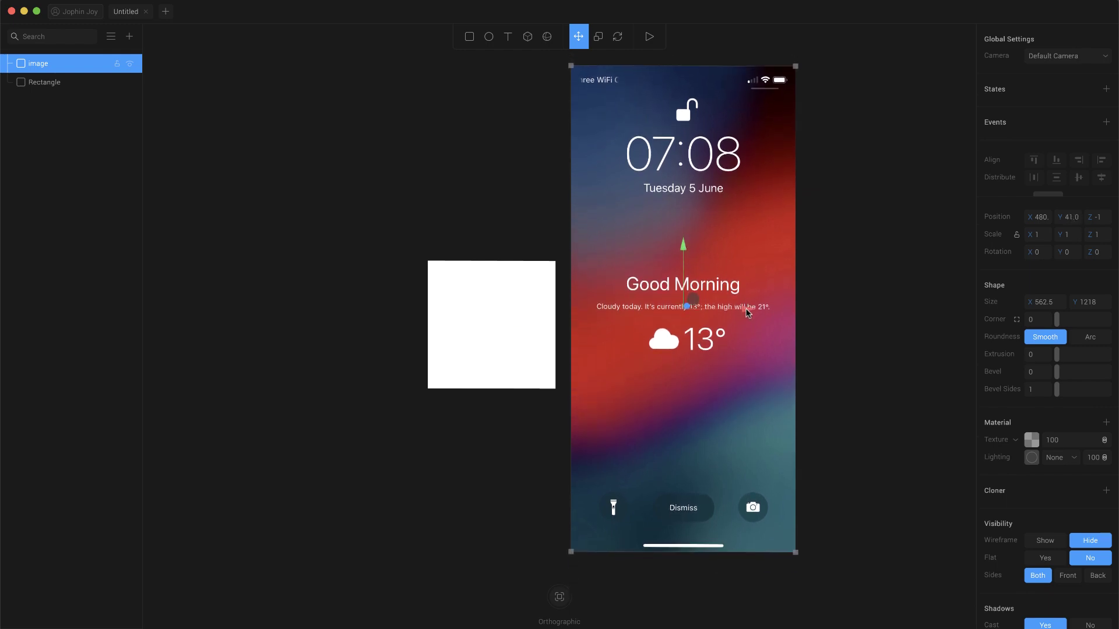
pyautogui.moveTo(748, 310); pyautogui.dragTo(767, 302)
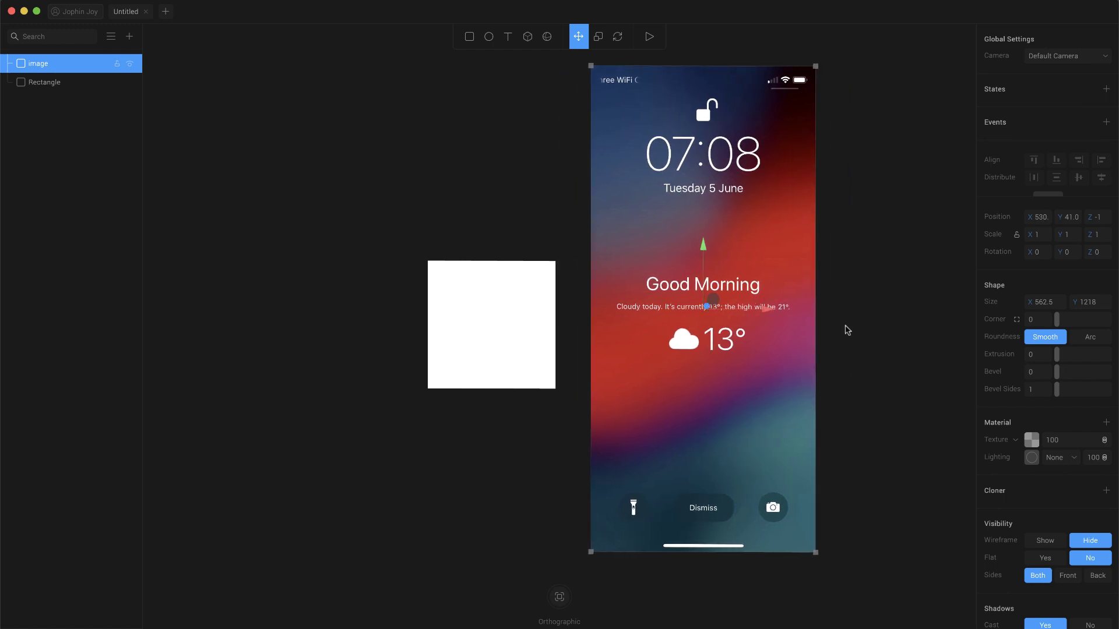
pyautogui.moveTo(847, 330); pyautogui.dragTo(784, 341, button='middle')
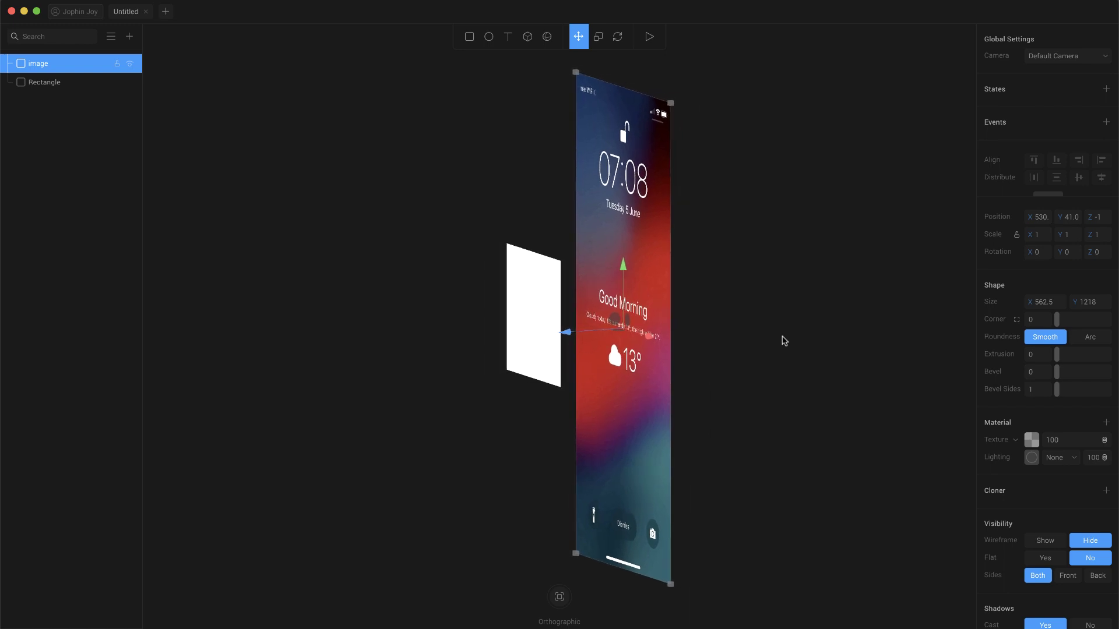
pyautogui.moveTo(564, 332)
pyautogui.mouseDown()
pyautogui.moveTo(469, 343)
pyautogui.moveTo(564, 333)
pyautogui.moveTo(544, 325)
pyautogui.mouseUp()
pyautogui.moveTo(796, 340); pyautogui.dragTo(825, 340, button='middle')
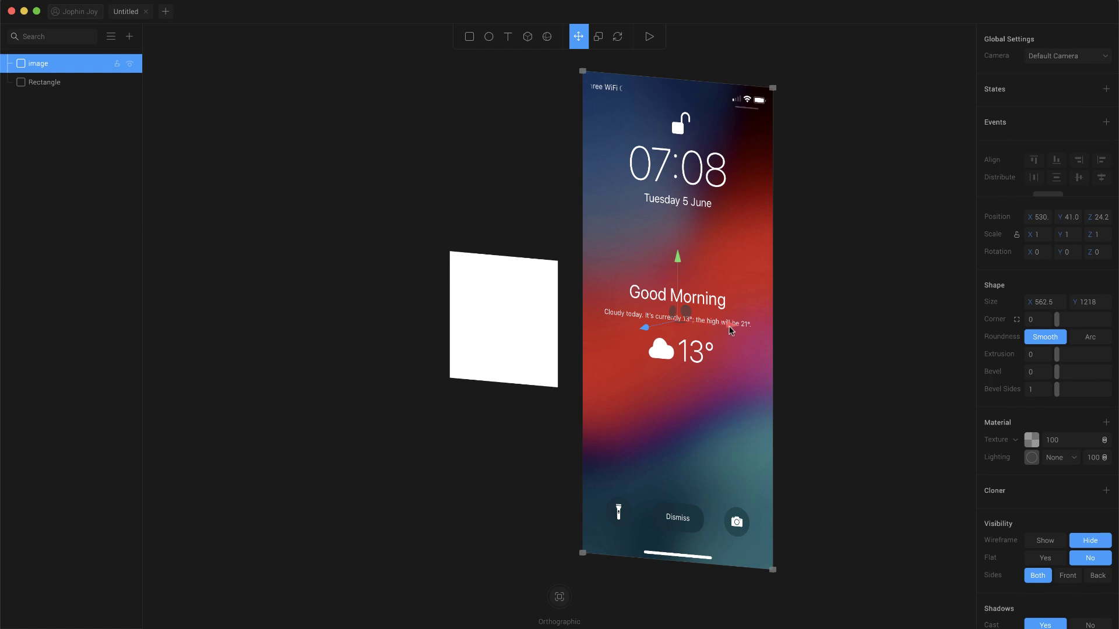
# Shift the lock screen image to about X 561 and Y 43, and deselect it.
pyautogui.moveTo(729, 327); pyautogui.dragTo(737, 328)
pyautogui.moveTo(687, 259)
pyautogui.mouseDown()
pyautogui.moveTo(687, 242)
pyautogui.moveTo(687, 264)
pyautogui.mouseUp()
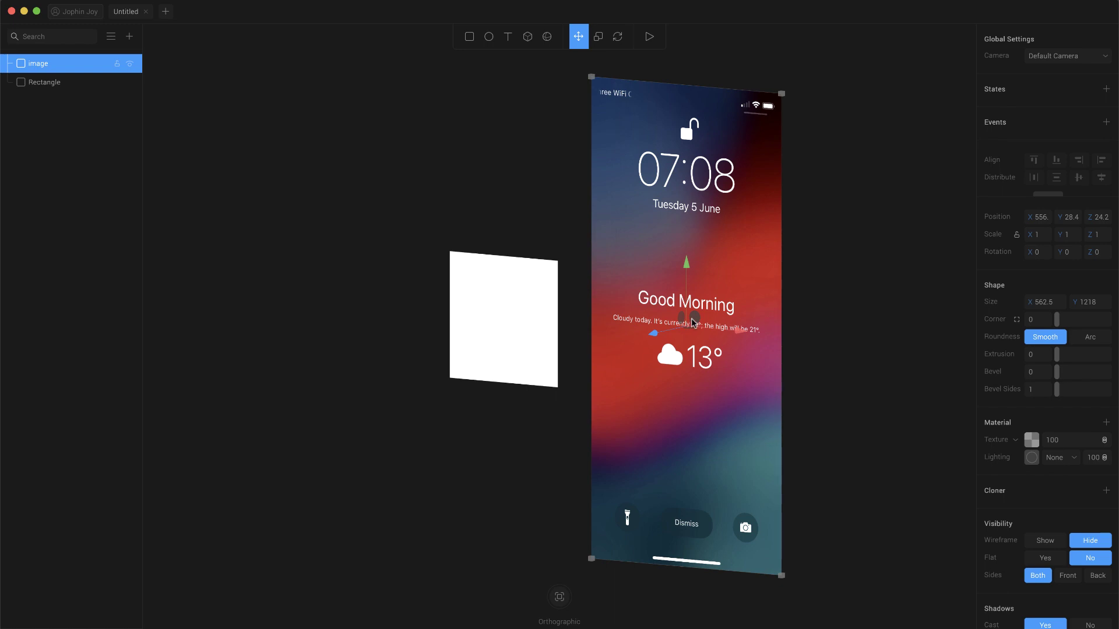
pyautogui.moveTo(693, 322)
pyautogui.mouseDown()
pyautogui.moveTo(733, 240)
pyautogui.moveTo(670, 406)
pyautogui.moveTo(725, 186)
pyautogui.moveTo(694, 317)
pyautogui.mouseUp()
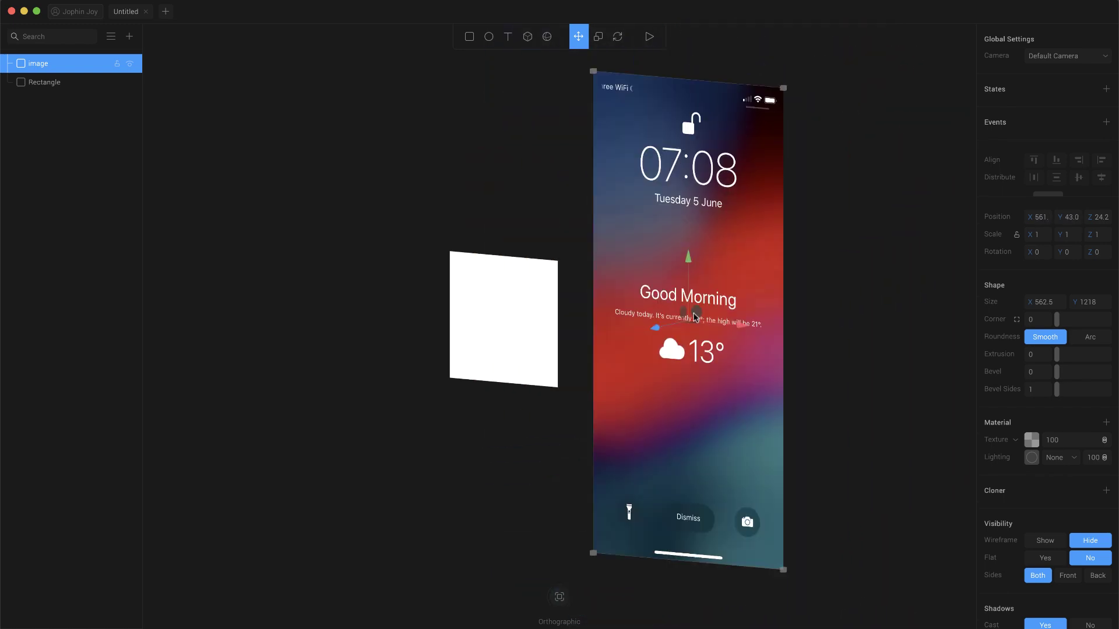
pyautogui.press('Escape')
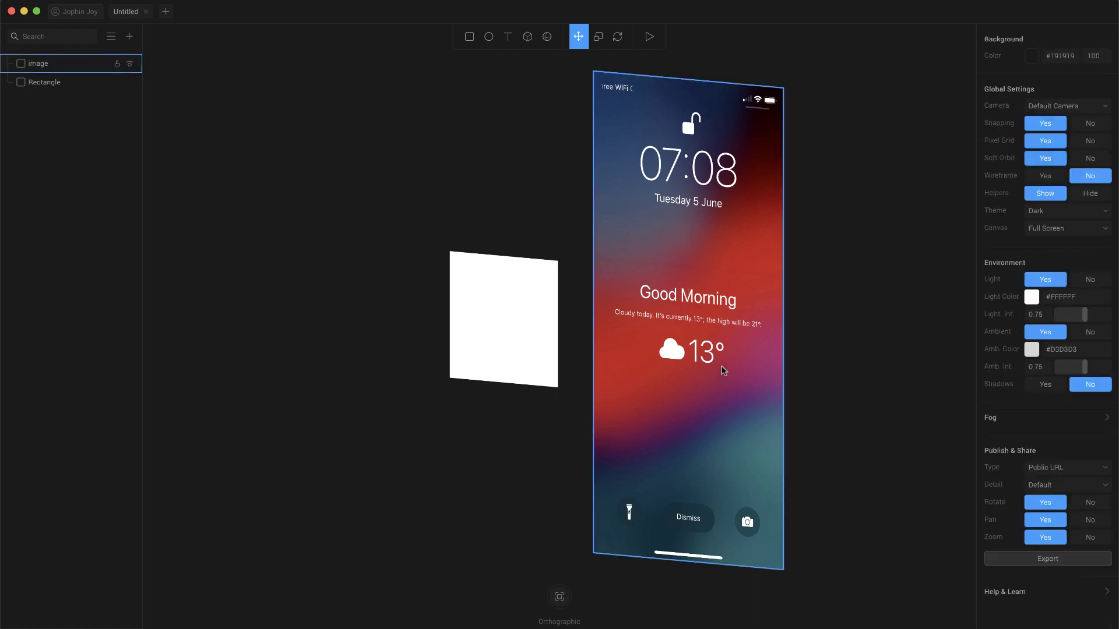
# Try rotating the lock screen image freehand about its axes, and undo the rotation.
pyautogui.click(618, 37)
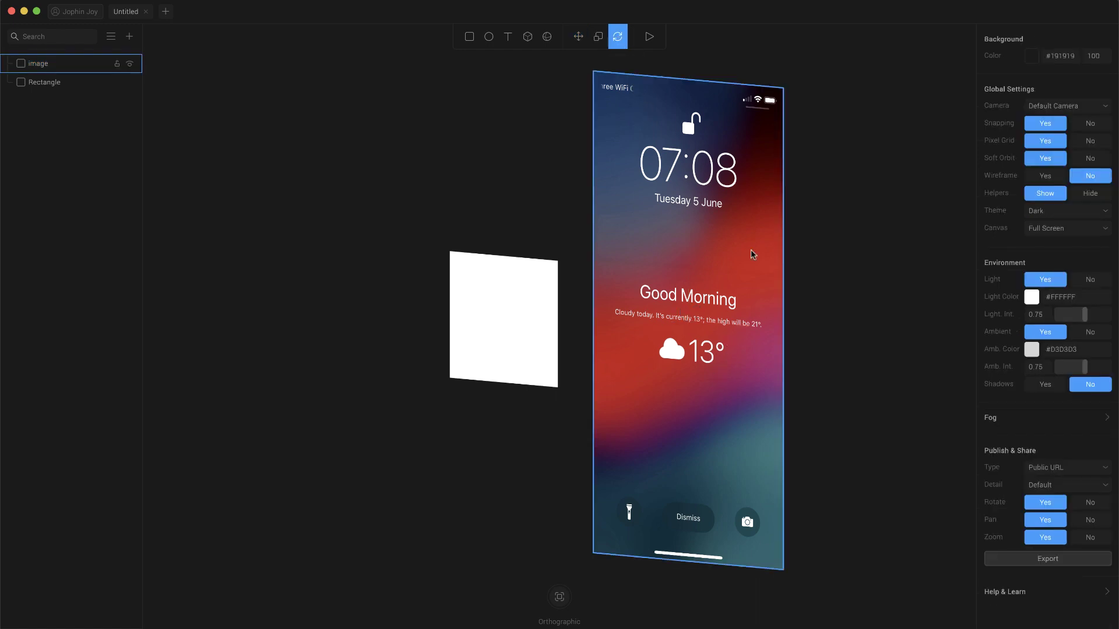
pyautogui.click(713, 314)
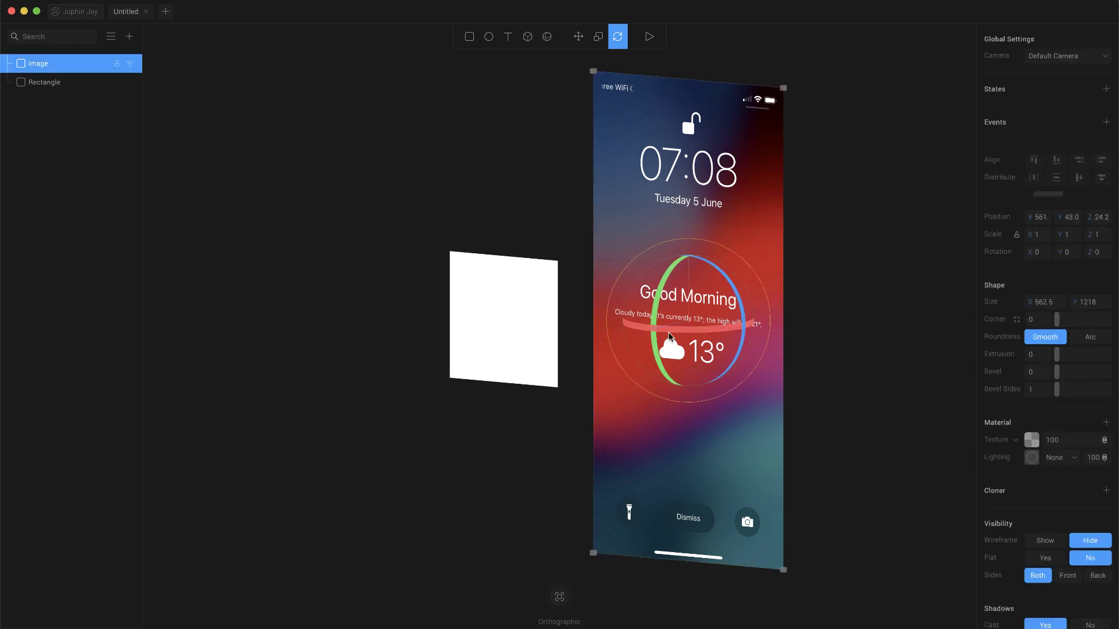
pyautogui.moveTo(680, 387); pyautogui.dragTo(670, 291)
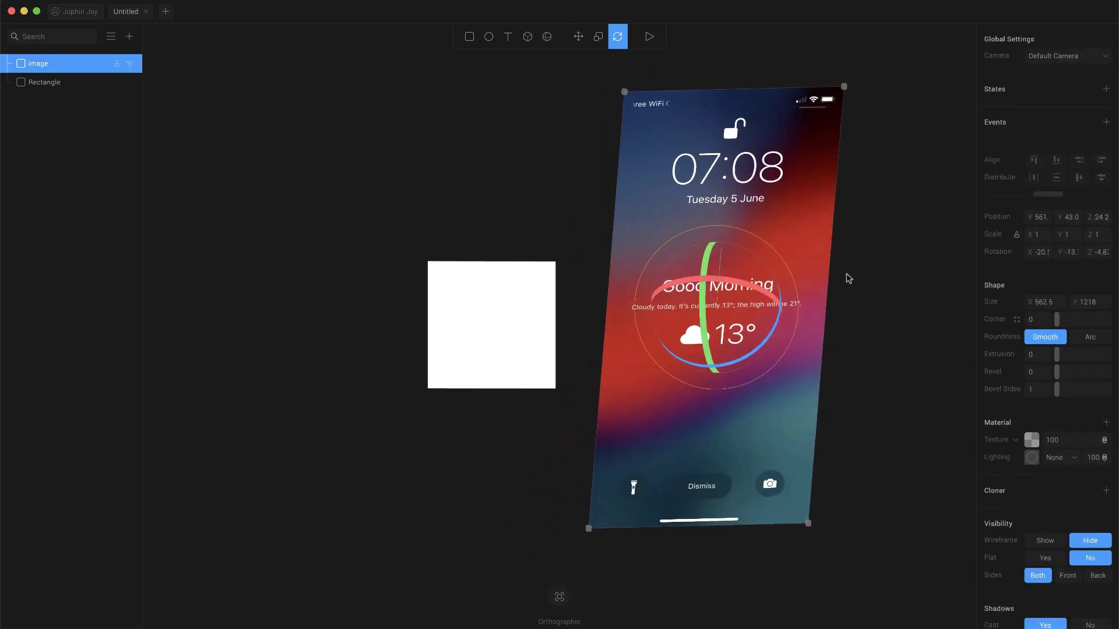
pyautogui.moveTo(846, 274)
pyautogui.keyDown('alt'); pyautogui.mouseDown()
pyautogui.moveTo(800, 322)
pyautogui.moveTo(750, 301)
pyautogui.moveTo(822, 267)
pyautogui.moveTo(839, 277)
pyautogui.mouseUp(); pyautogui.keyUp('alt')
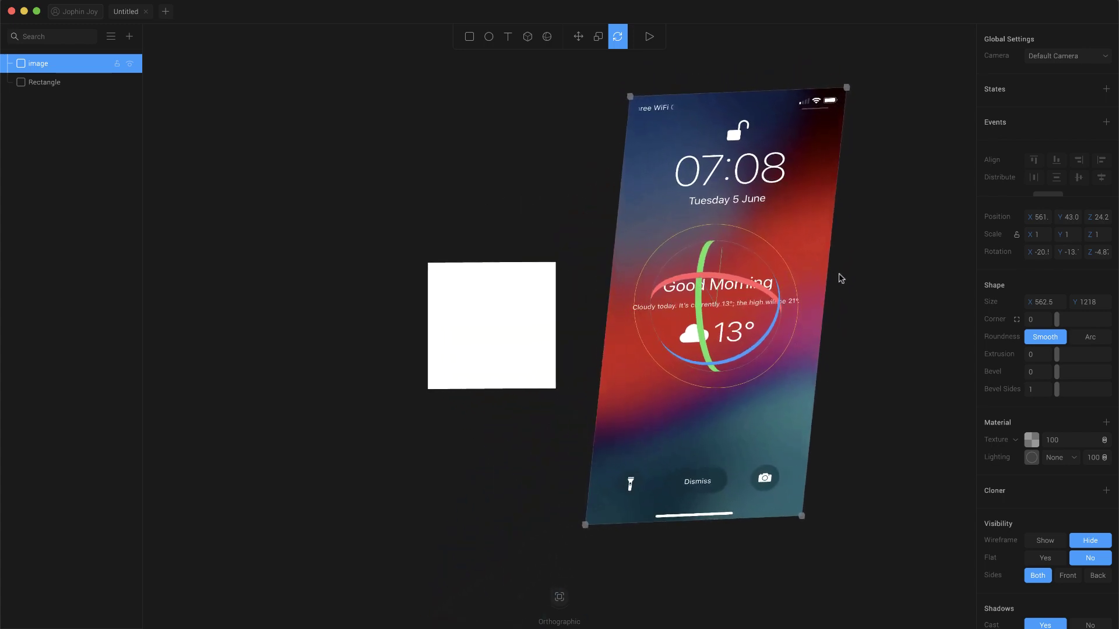
pyautogui.press('super+z')
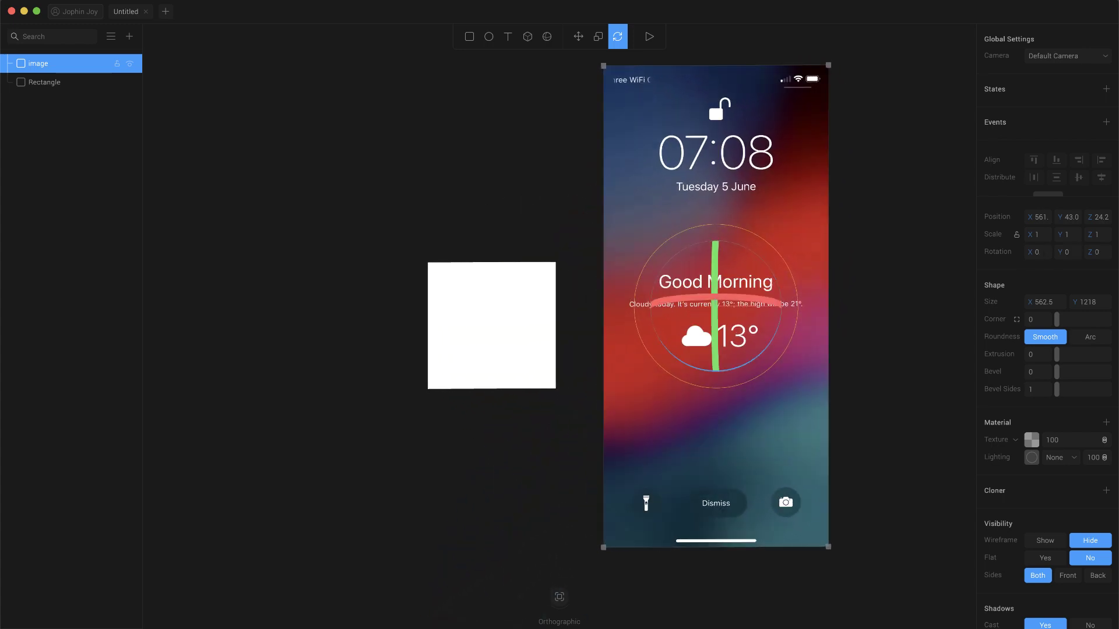
# Move the lock screen image over the white rectangle and adjust its depth along the Z axis.
pyautogui.click(579, 38)
pyautogui.click(527, 188)
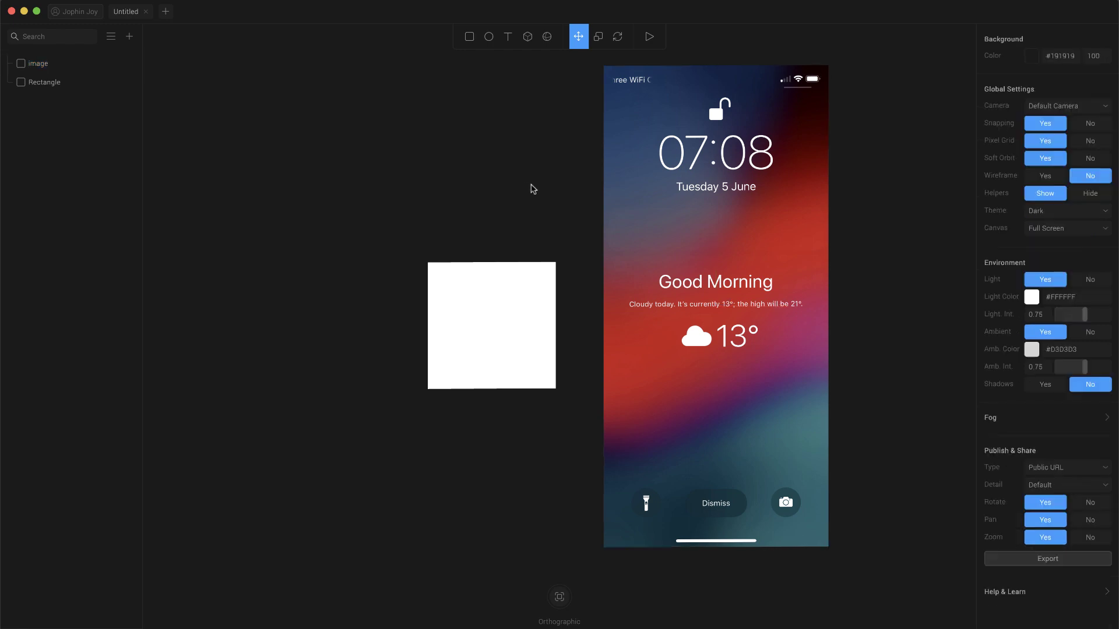
pyautogui.moveTo(745, 223); pyautogui.dragTo(521, 240)
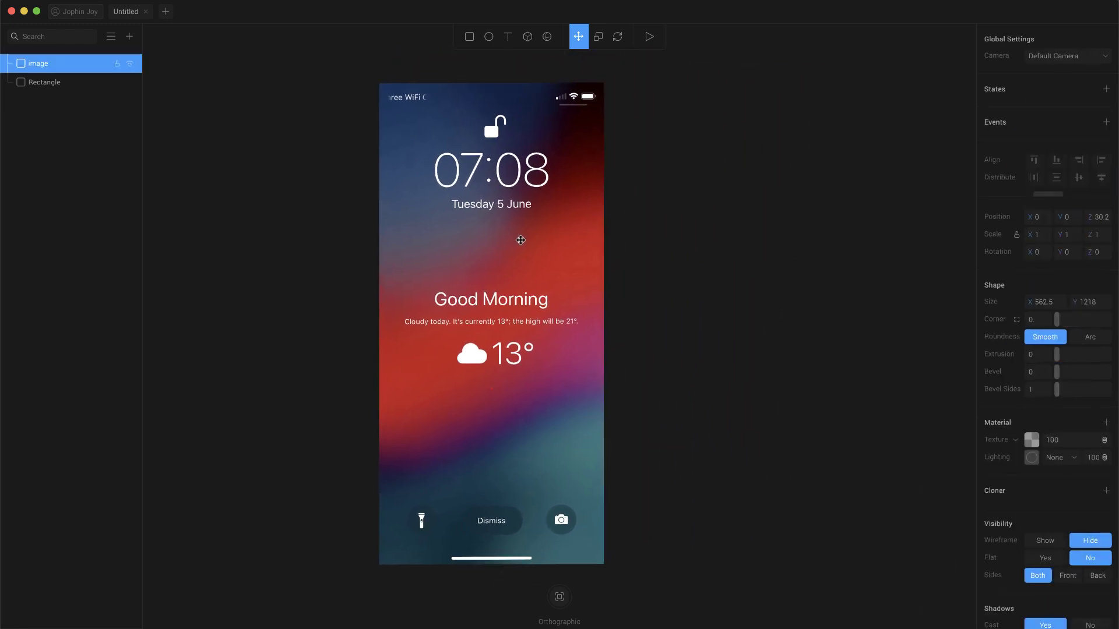
pyautogui.moveTo(524, 237); pyautogui.dragTo(627, 336, button='middle')
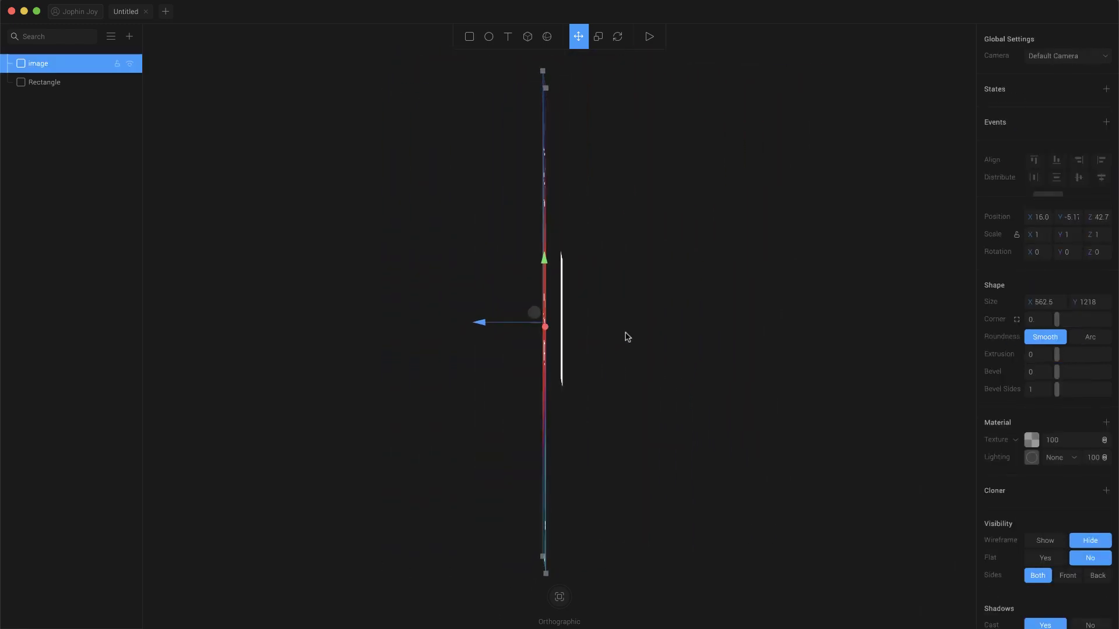
pyautogui.moveTo(482, 322); pyautogui.dragTo(774, 330)
# Resize the white rectangle to about 663 × 1307 so it extends past all edges of the lock screen image.
pyautogui.click(504, 356)
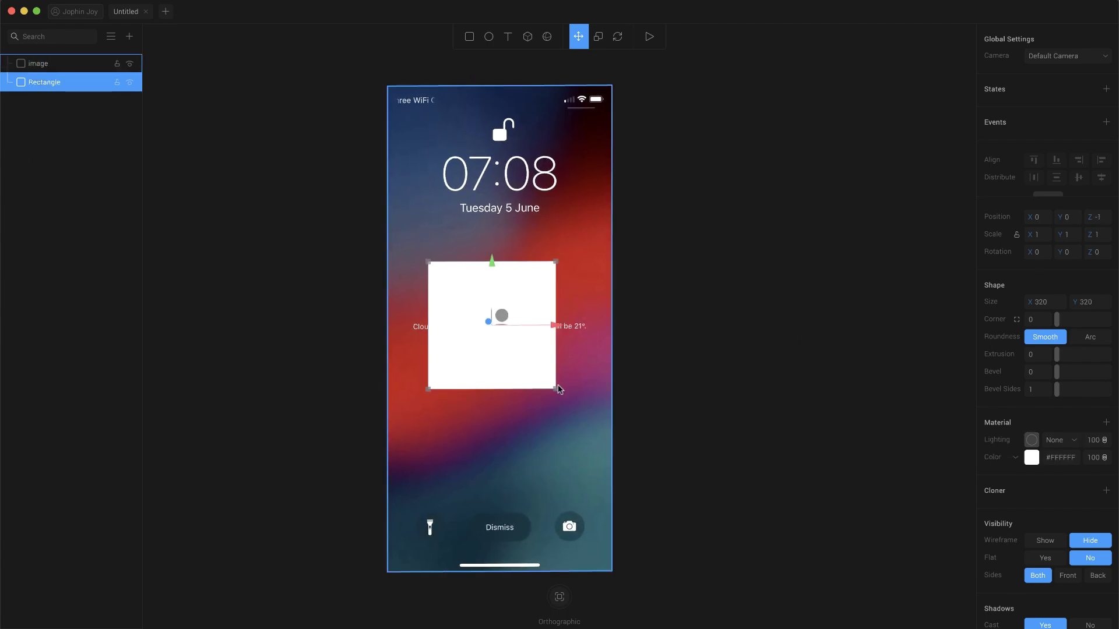
pyautogui.moveTo(558, 387); pyautogui.dragTo(627, 589)
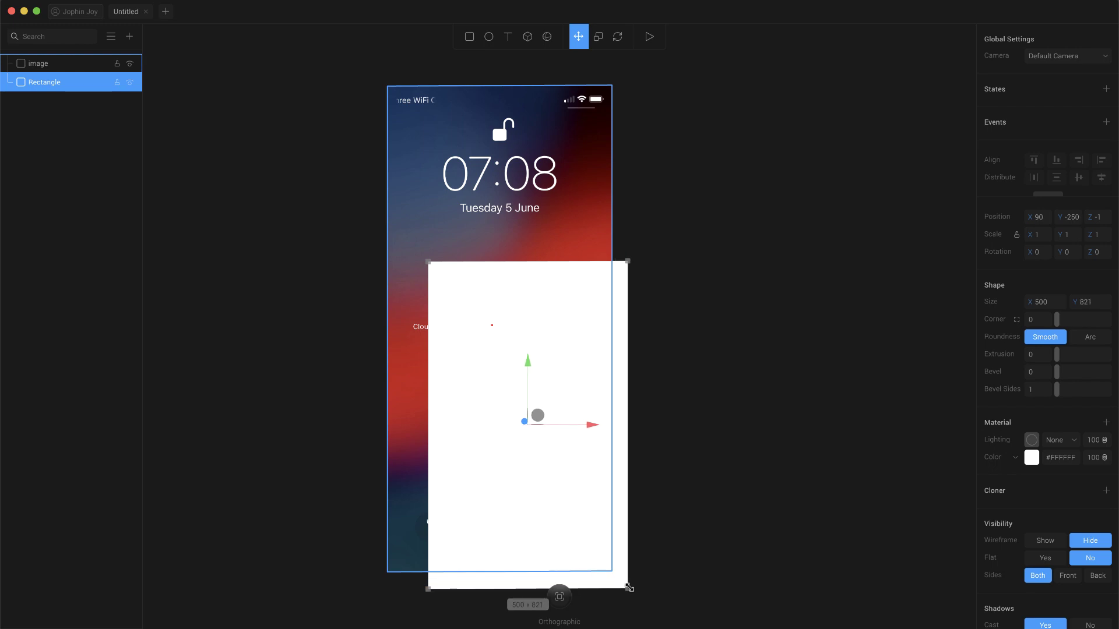
pyautogui.moveTo(430, 261); pyautogui.dragTo(363, 68)
# Move the lock screen image along the depth axis to sit closer to the rectangle.
pyautogui.moveTo(738, 202)
pyautogui.keyDown('alt'); pyautogui.mouseDown()
pyautogui.moveTo(650, 212)
pyautogui.moveTo(741, 209)
pyautogui.mouseUp(); pyautogui.keyUp('alt')
pyautogui.moveTo(743, 214); pyautogui.dragTo(657, 233, button='right')
pyautogui.click(586, 288)
pyautogui.moveTo(525, 299); pyautogui.dragTo(566, 297)
# Rename the image layer as Screen and the rectangle layer as Phone.
pyautogui.click(41, 82)
pyautogui.doubleClick(41, 81)
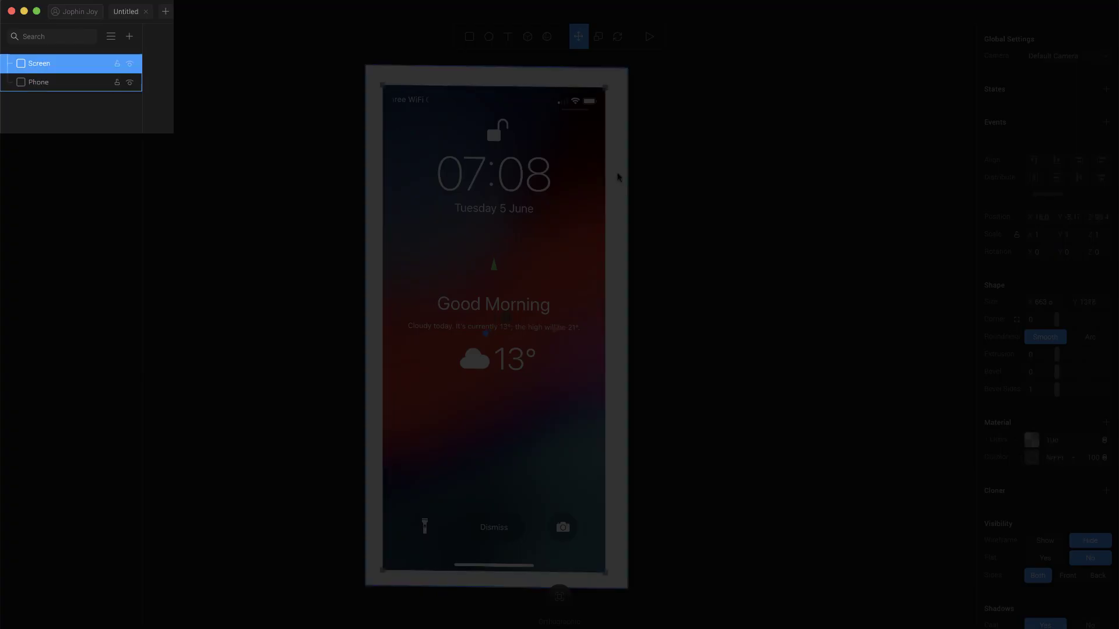
# Give the Phone rectangle thickness by setting its extrusion to 56.
pyautogui.click(619, 174)
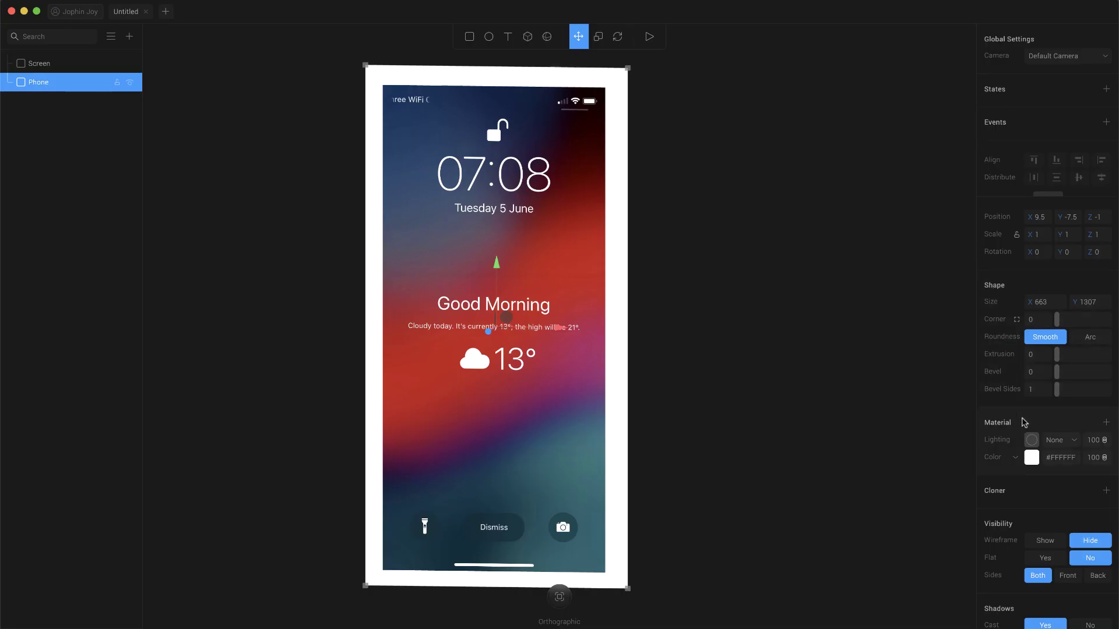
pyautogui.moveTo(828, 347); pyautogui.dragTo(774, 347)
pyautogui.moveTo(820, 319); pyautogui.dragTo(746, 324, button='right')
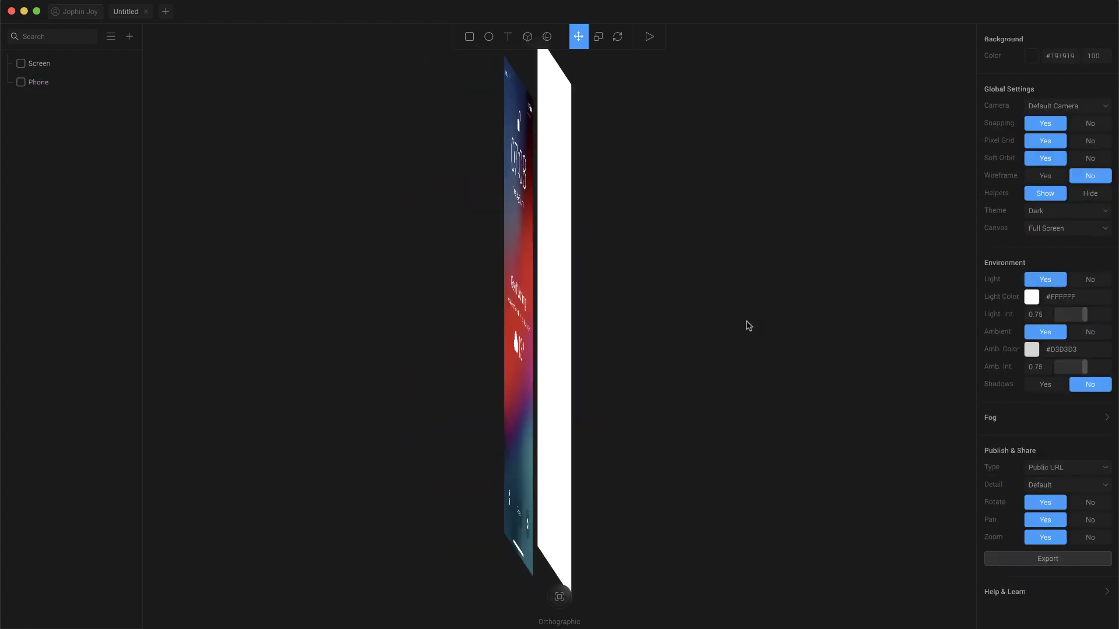
pyautogui.click(561, 283)
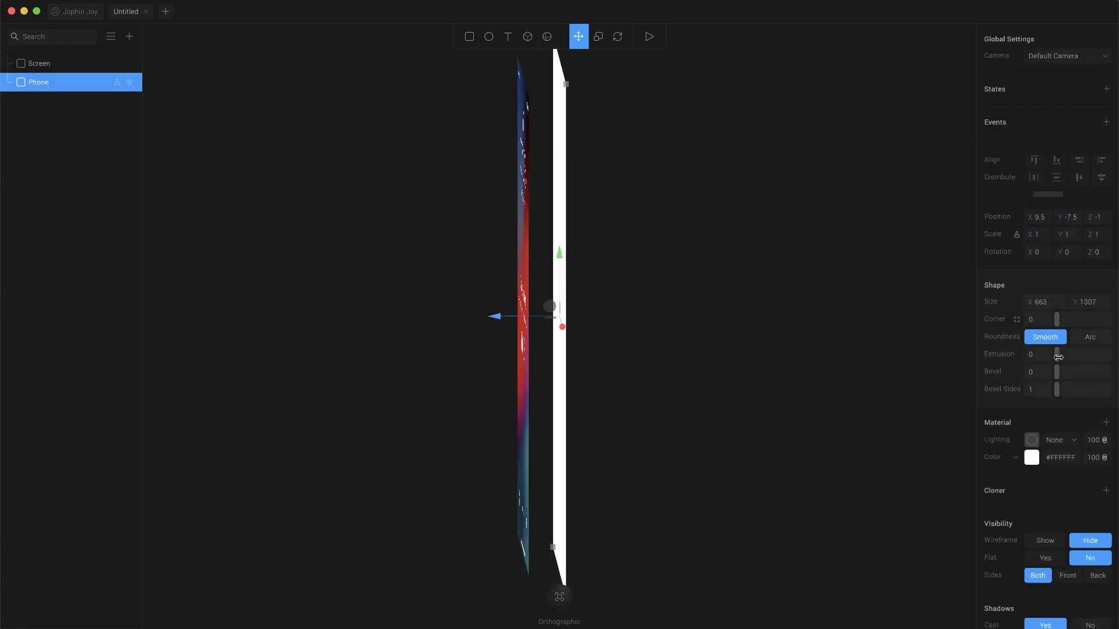
pyautogui.moveTo(1057, 356)
pyautogui.mouseDown()
pyautogui.moveTo(1087, 357)
pyautogui.moveTo(1077, 357)
pyautogui.mouseUp()
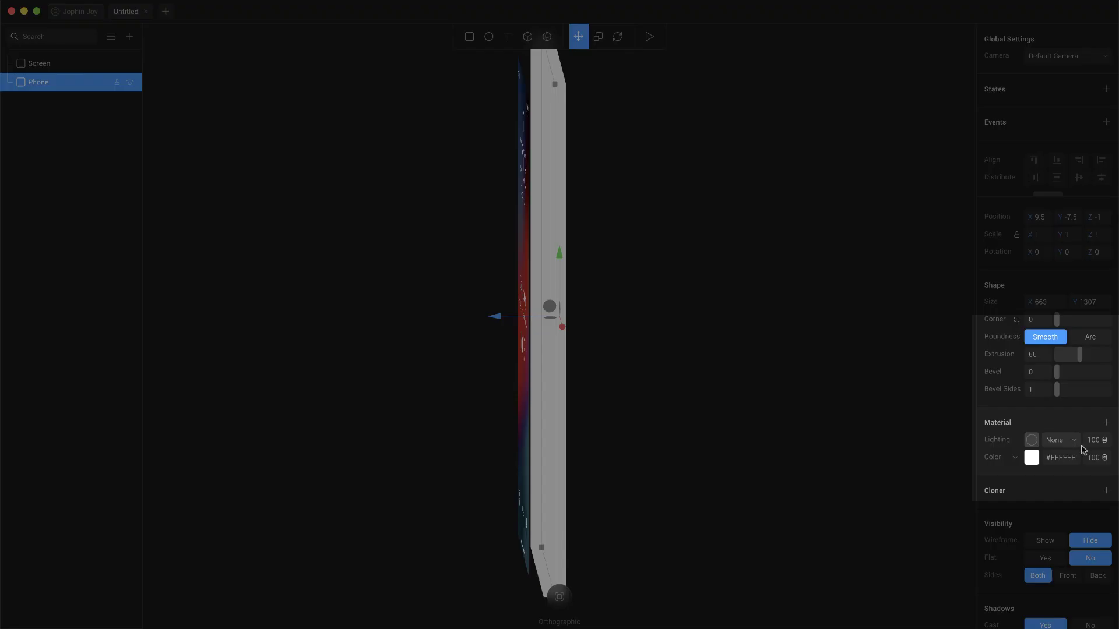
# Set the Phone's material lighting to Physical and round its corners to 56.
pyautogui.click(1069, 444)
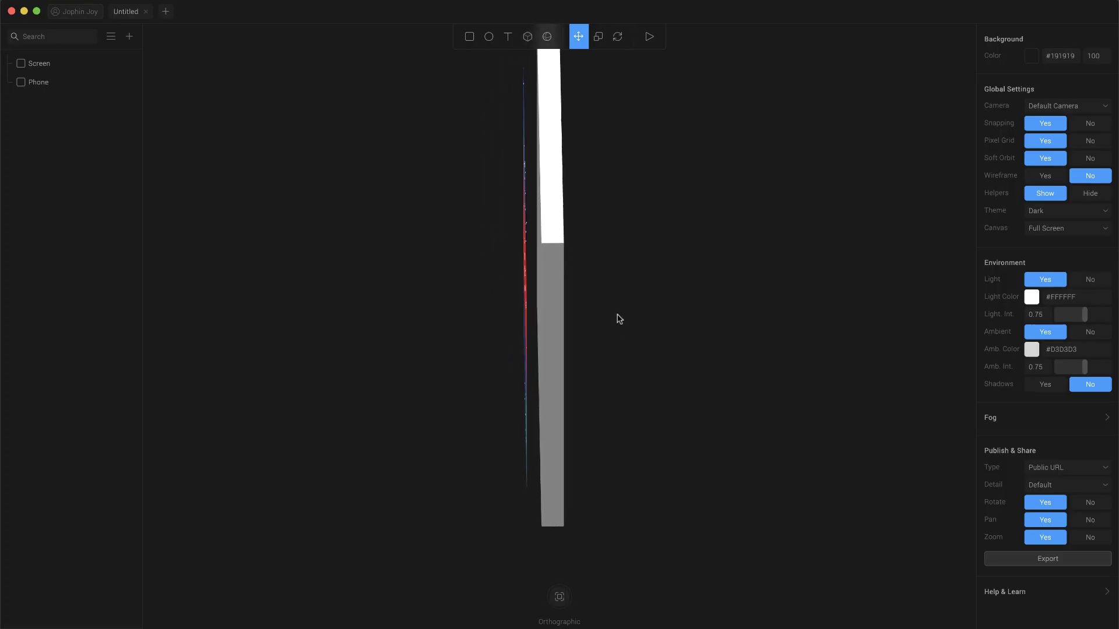
pyautogui.moveTo(617, 317); pyautogui.dragTo(627, 268)
pyautogui.click(619, 261)
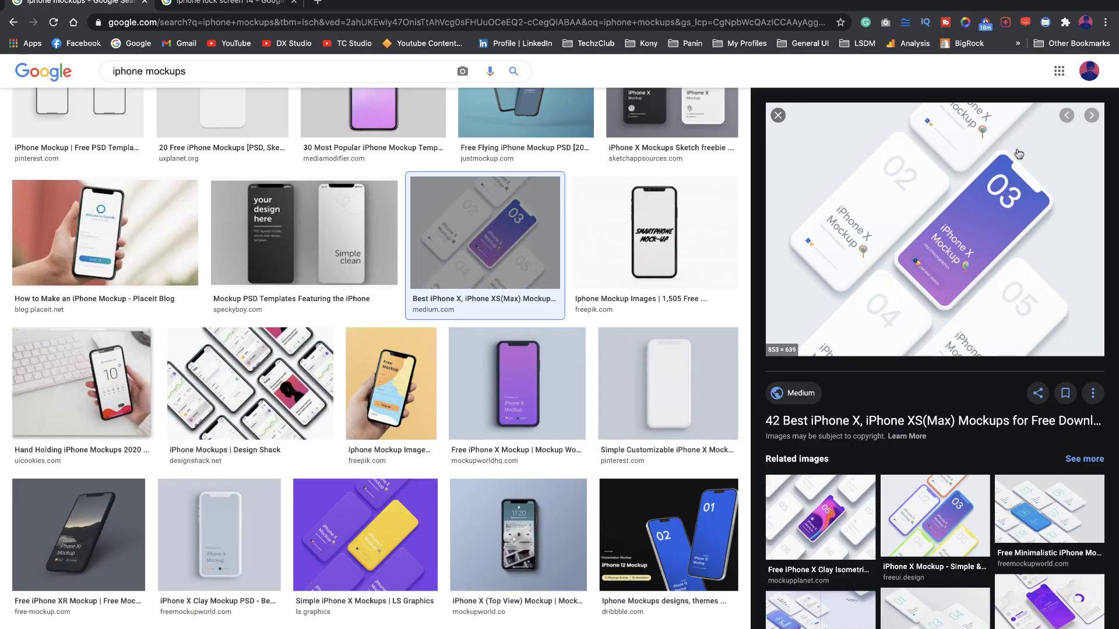
pyautogui.hotkey('ctrl', 'Left')
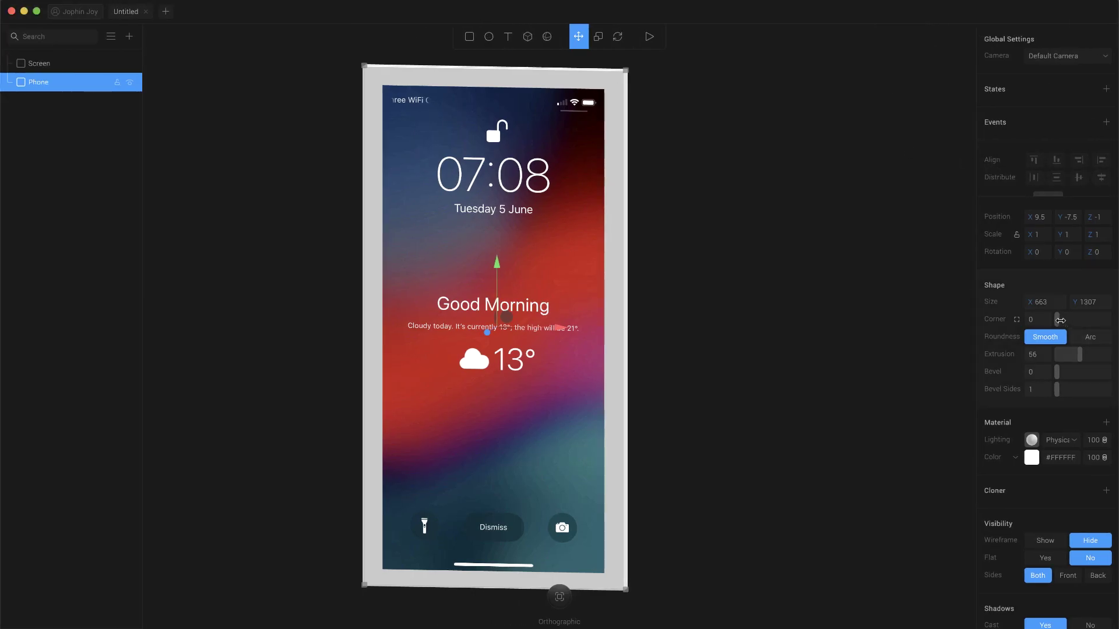
pyautogui.moveTo(1060, 320); pyautogui.dragTo(1085, 318)
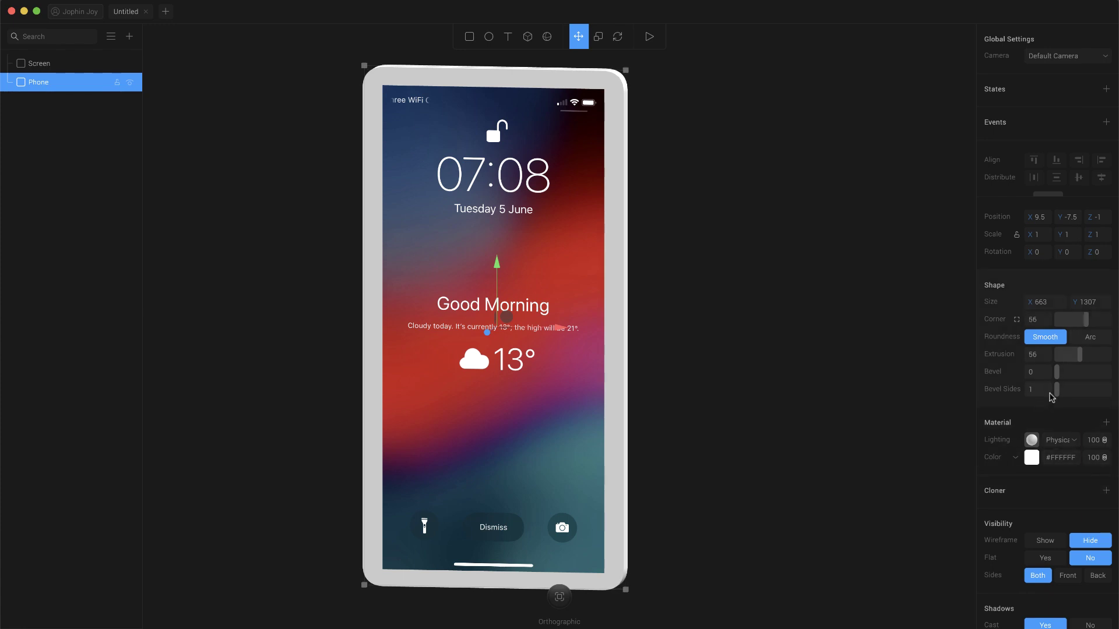
# Bevel the Phone's edges by 9 with 10 bevel sides.
pyautogui.click(677, 299)
pyautogui.keyDown('alt'); pyautogui.moveTo(742, 288); pyautogui.dragTo(568, 250); pyautogui.keyUp('alt')
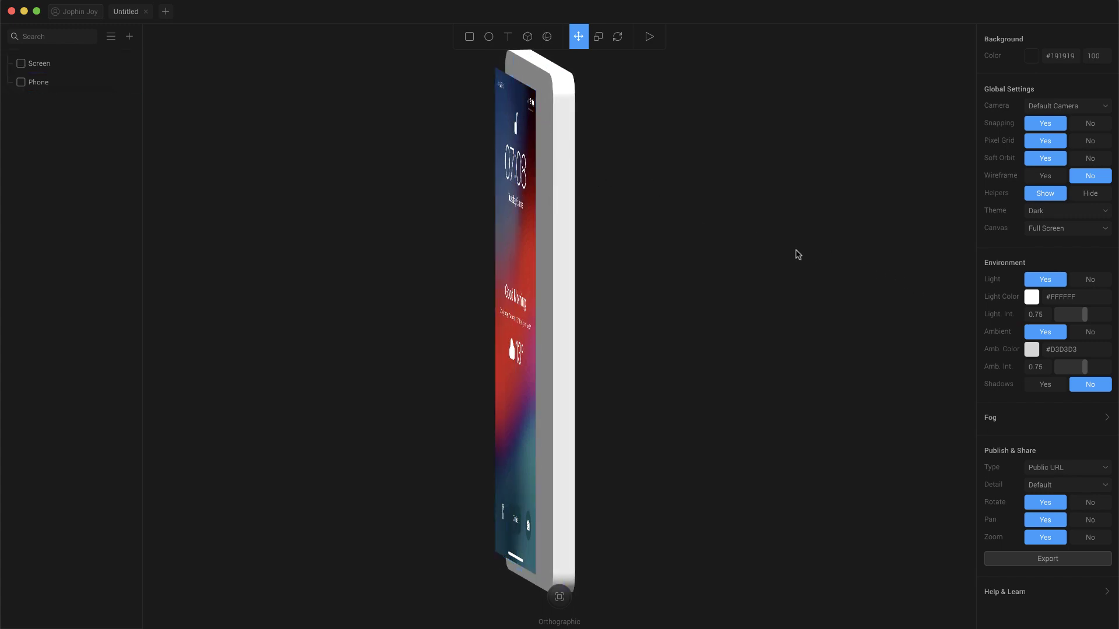
pyautogui.click(563, 171)
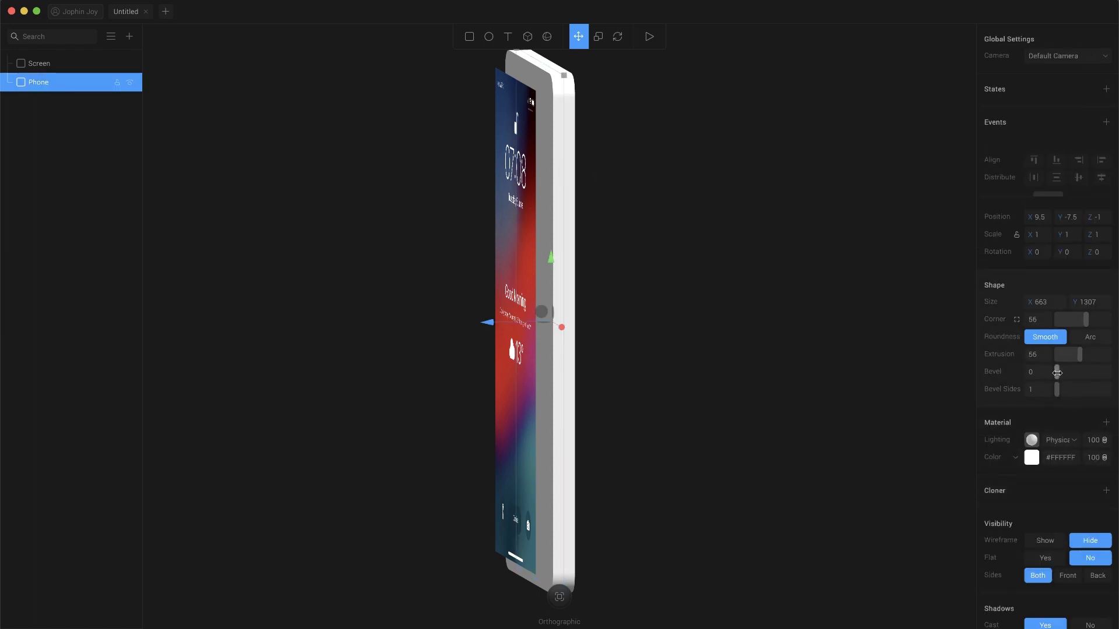
pyautogui.moveTo(1057, 373); pyautogui.dragTo(1064, 372)
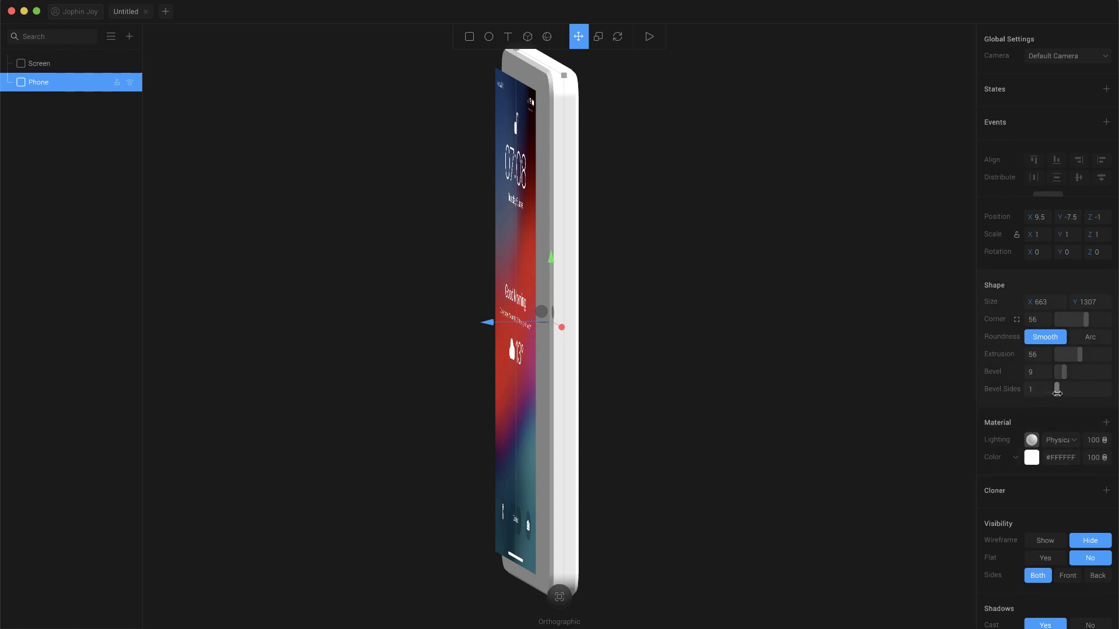
pyautogui.moveTo(1056, 391); pyautogui.dragTo(1115, 389)
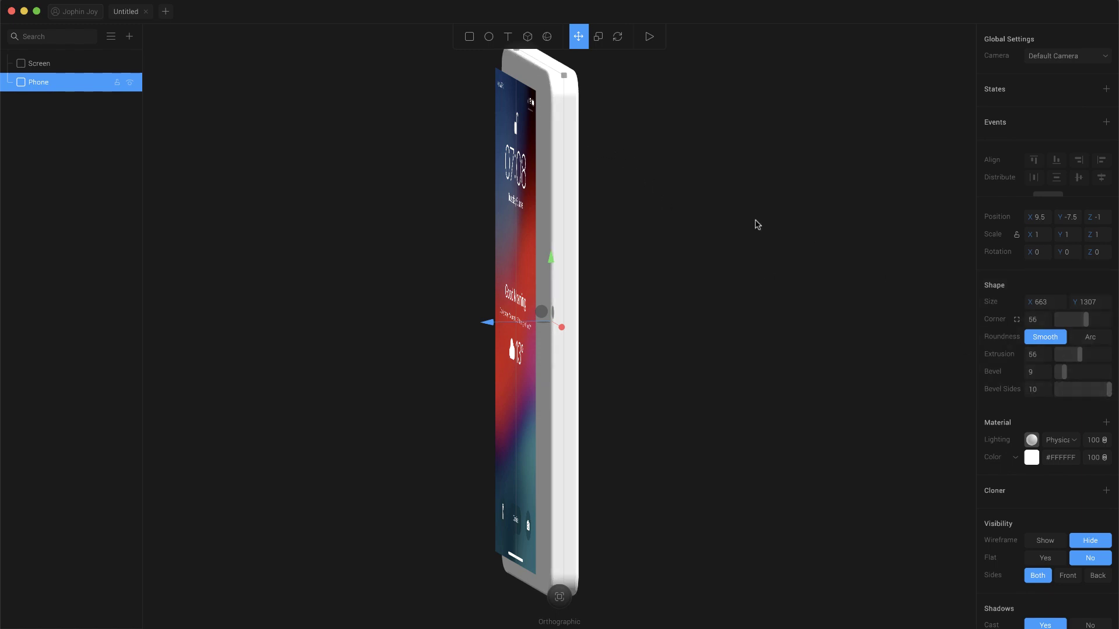
# Increase the Phone's bevel to 25 and reduce its extrusion to 13.
pyautogui.moveTo(649, 149); pyautogui.dragTo(706, 166)
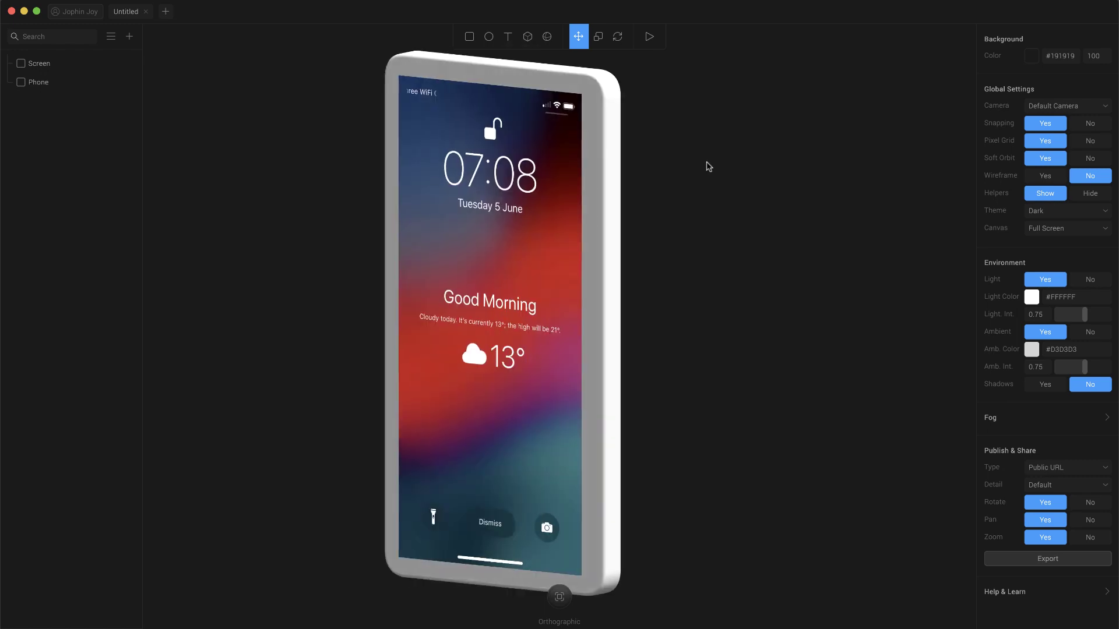
pyautogui.click(603, 111)
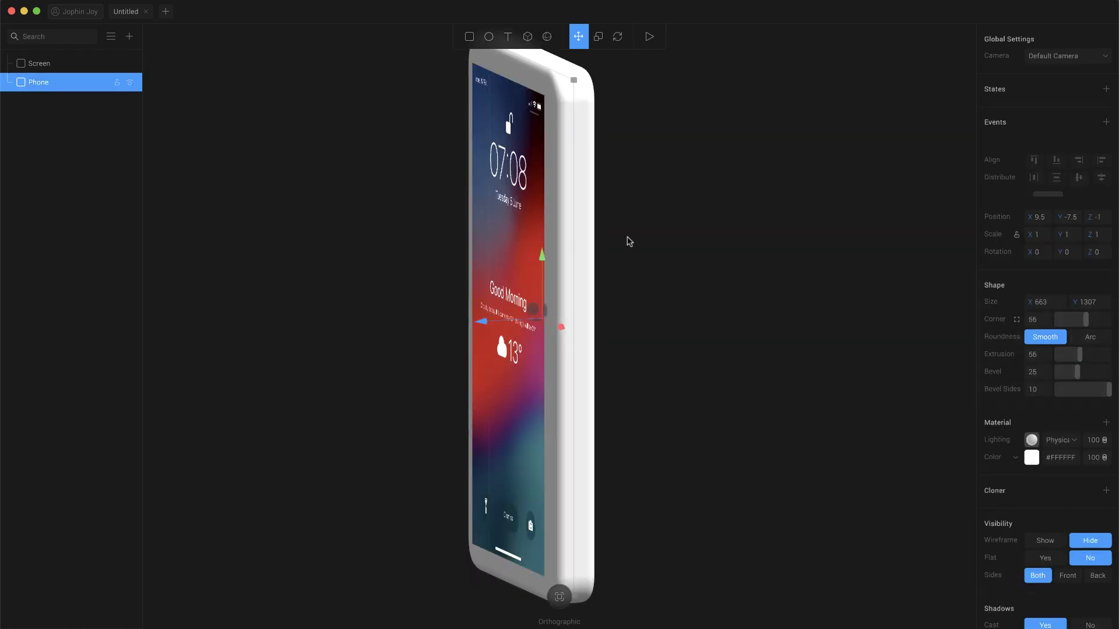
pyautogui.moveTo(1079, 355); pyautogui.dragTo(1062, 355)
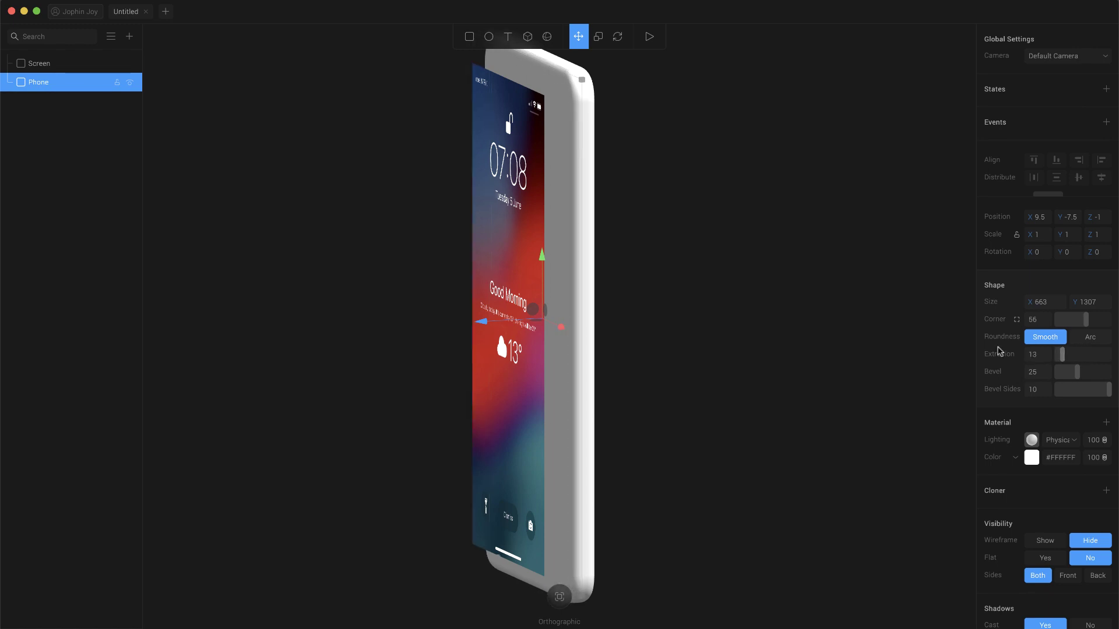
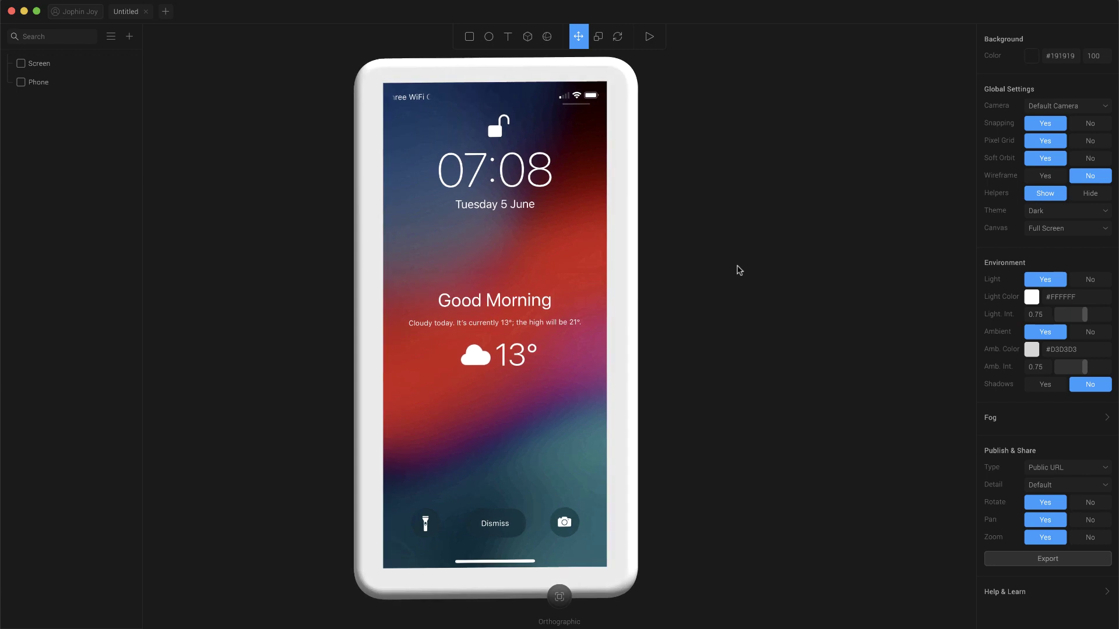
# Shrink the Phone to about 579 × 1262 so it closely frames the lock screen, and round the Screen's corners to 56.
pyautogui.click(478, 70)
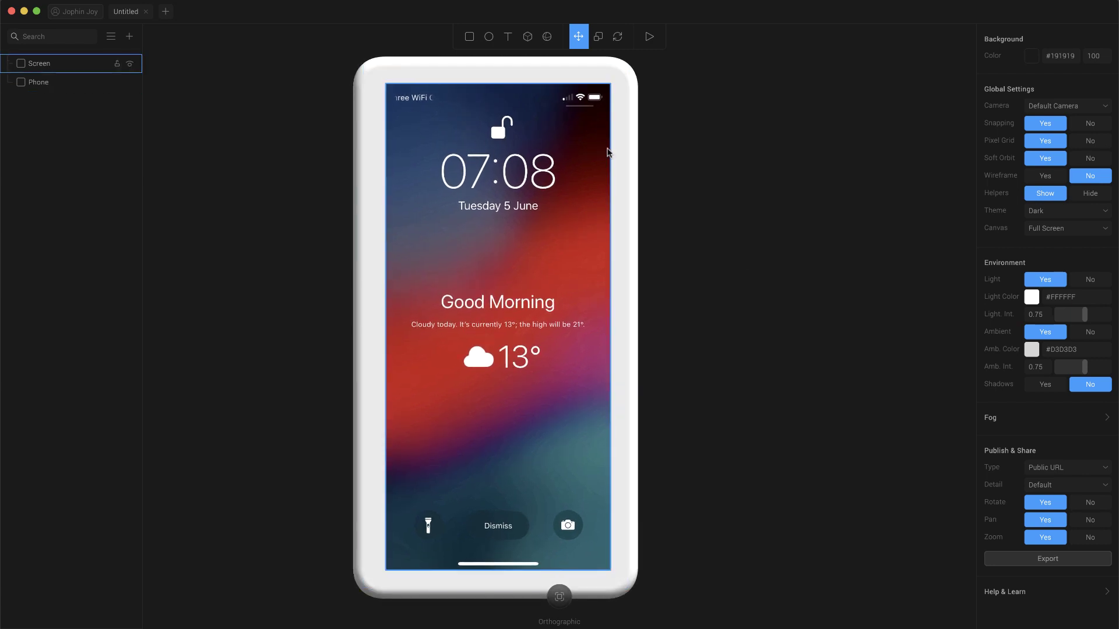
pyautogui.click(634, 180)
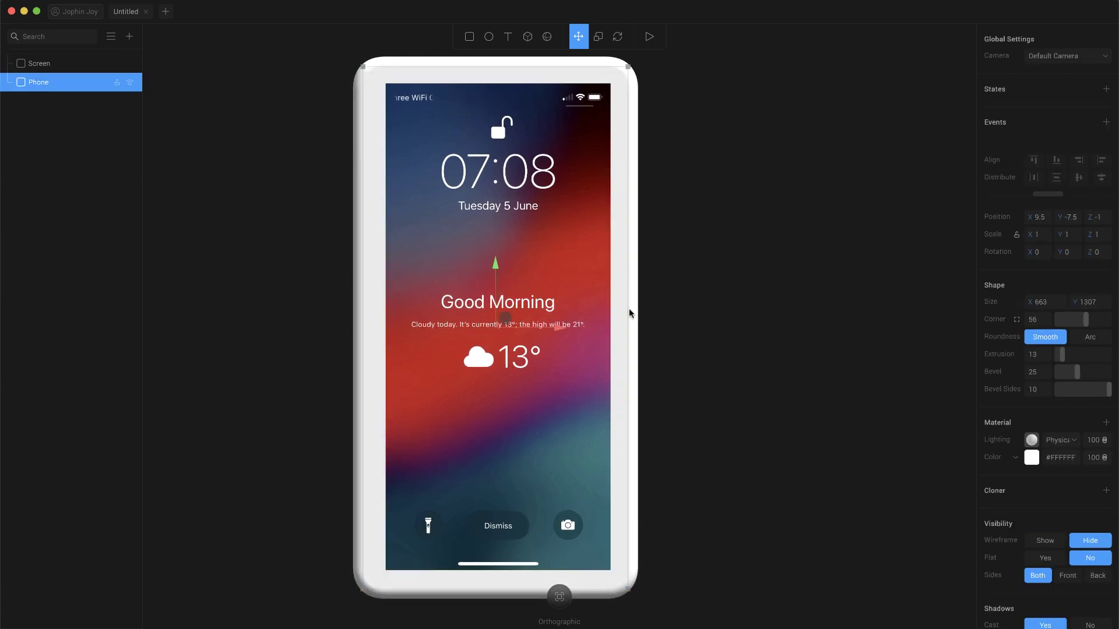
pyautogui.moveTo(627, 356); pyautogui.dragTo(613, 356)
pyautogui.moveTo(362, 356); pyautogui.dragTo(382, 356)
pyautogui.moveTo(474, 589); pyautogui.dragTo(475, 580)
pyautogui.moveTo(484, 66); pyautogui.dragTo(484, 75)
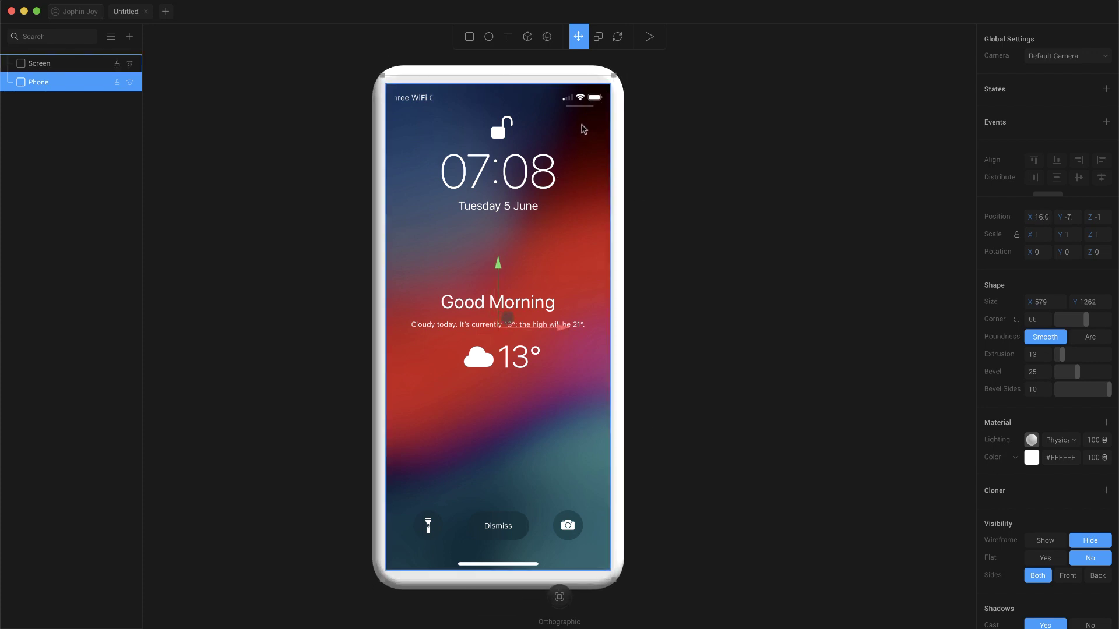
pyautogui.click(714, 444)
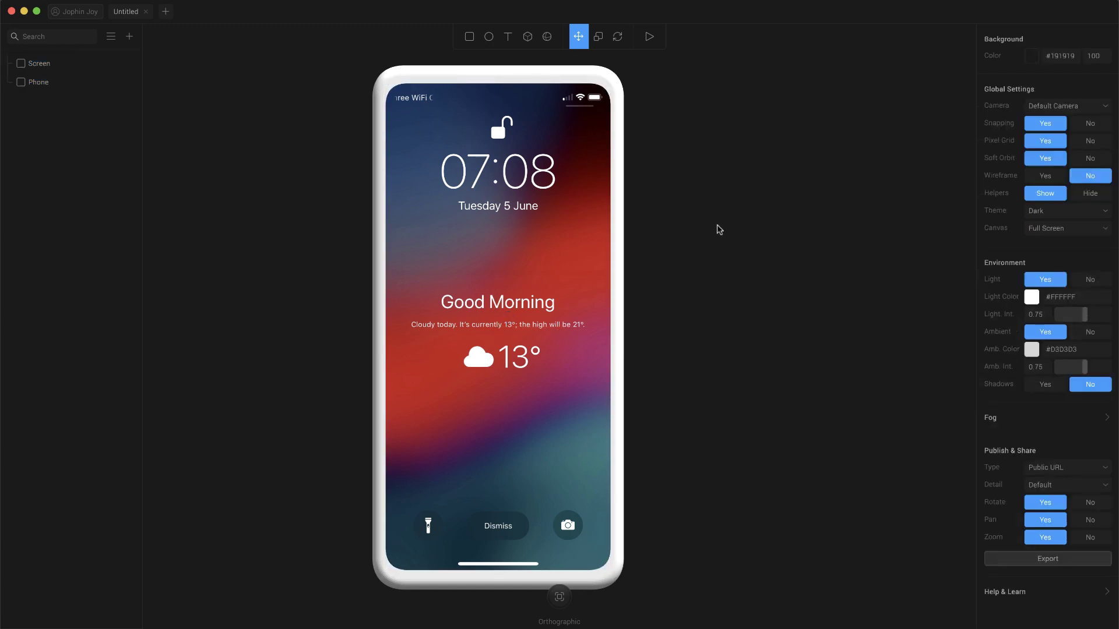
# Move the Screen along the depth axis to about Z 38.2 so it sits against the Phone's front face.
pyautogui.moveTo(741, 279); pyautogui.dragTo(667, 288)
pyautogui.click(515, 320)
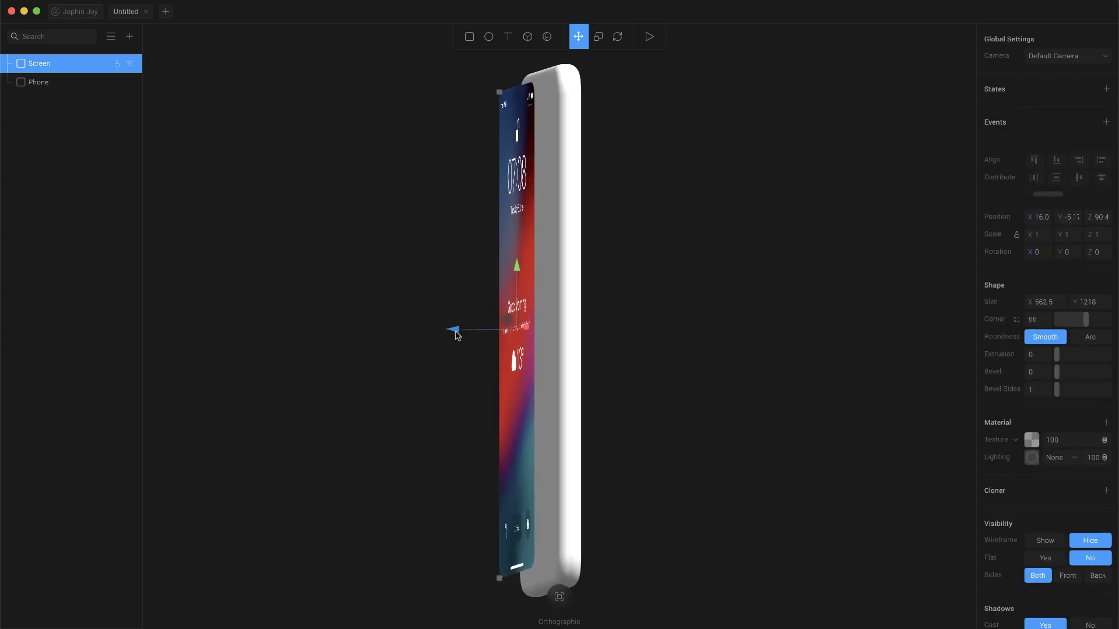
pyautogui.moveTo(456, 334); pyautogui.dragTo(474, 329)
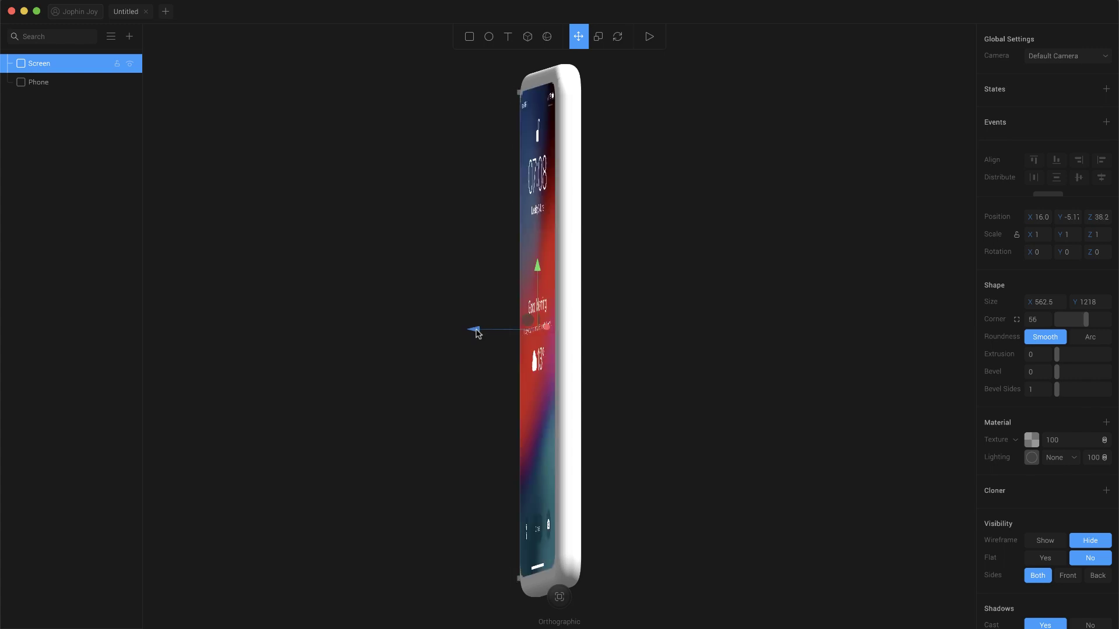
pyautogui.moveTo(600, 332); pyautogui.dragTo(734, 332)
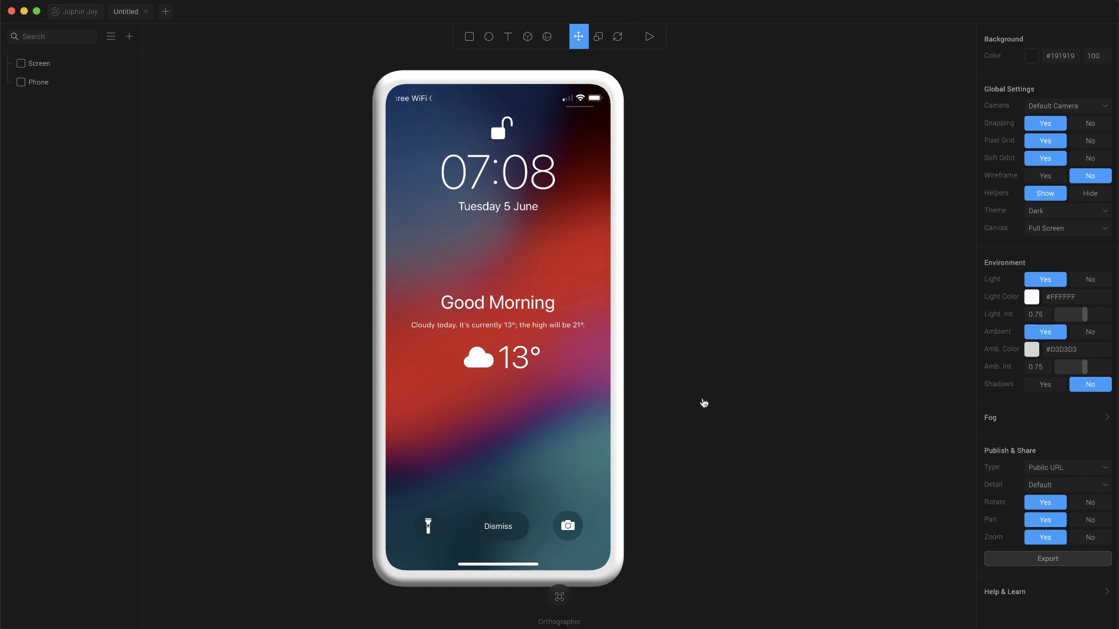
pyautogui.moveTo(703, 403); pyautogui.dragTo(724, 299)
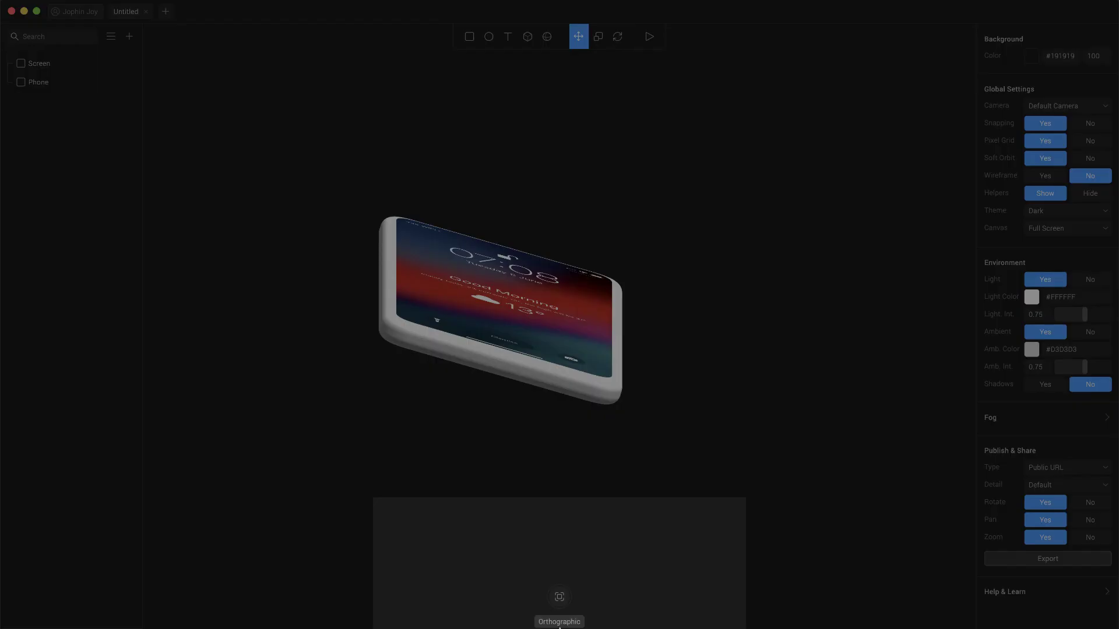
# Switch the camera from orthographic to perspective projection and bring the phone into view.
pyautogui.click(560, 596)
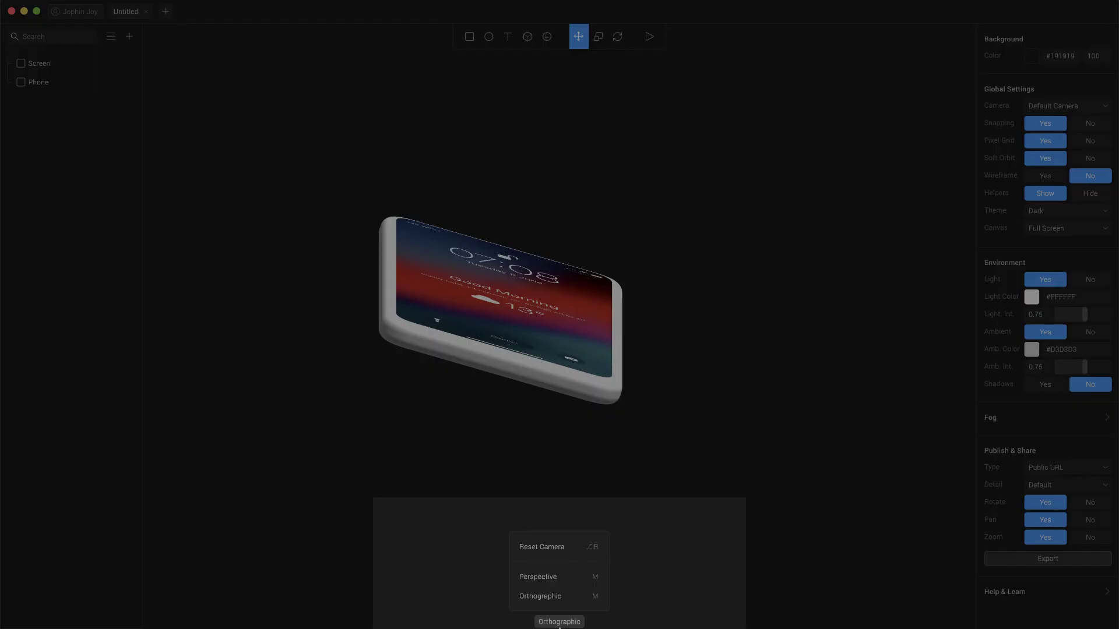
pyautogui.click(587, 575)
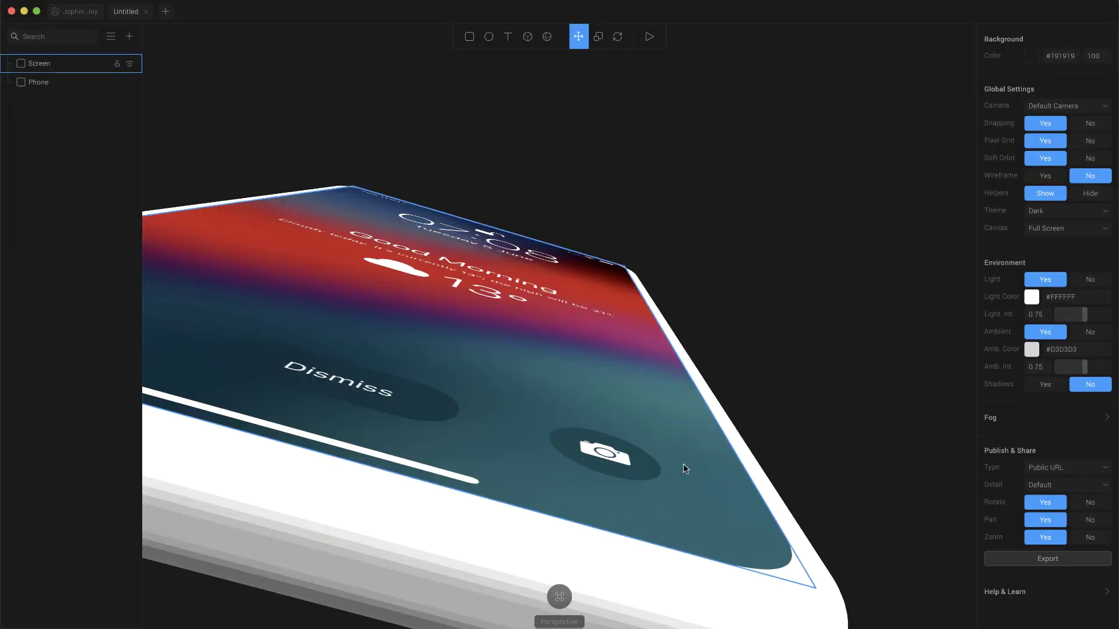
pyautogui.scroll(-10, 687, 445)
pyautogui.scroll(10, 688, 446)
pyautogui.scroll(-5, 688, 445)
pyautogui.scroll(3, 688, 445)
# Nudge the Screen slightly forward along the depth axis to about Z 39.9.
pyautogui.keyDown('alt'); pyautogui.moveTo(689, 446); pyautogui.dragTo(612, 514); pyautogui.keyUp('alt')
pyautogui.click(539, 356)
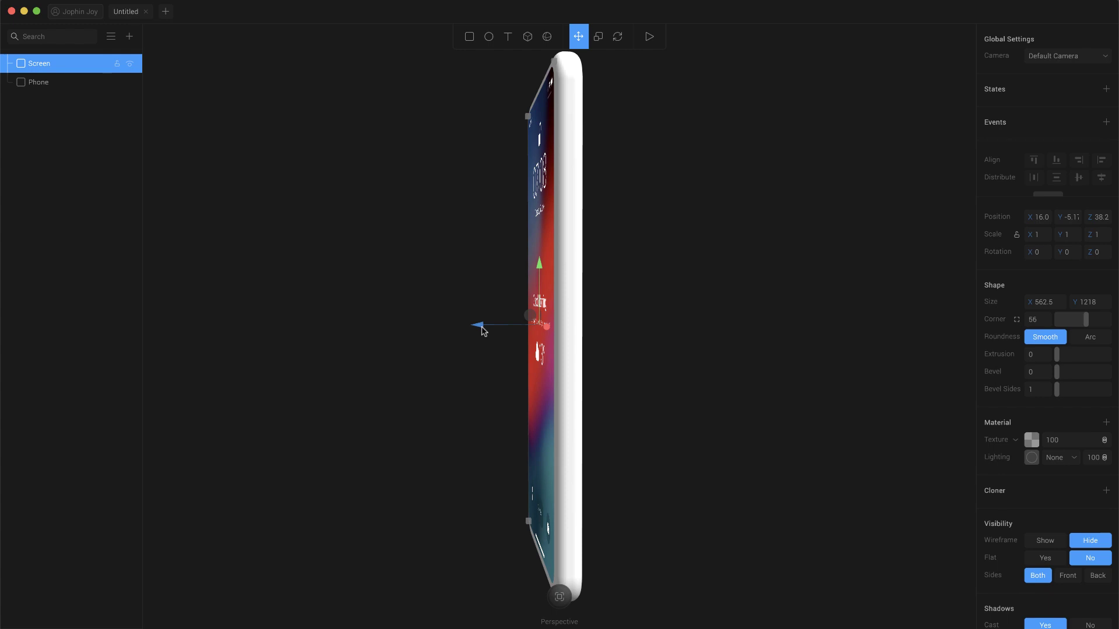
pyautogui.moveTo(481, 330); pyautogui.dragTo(481, 330)
pyautogui.moveTo(678, 332); pyautogui.dragTo(755, 335)
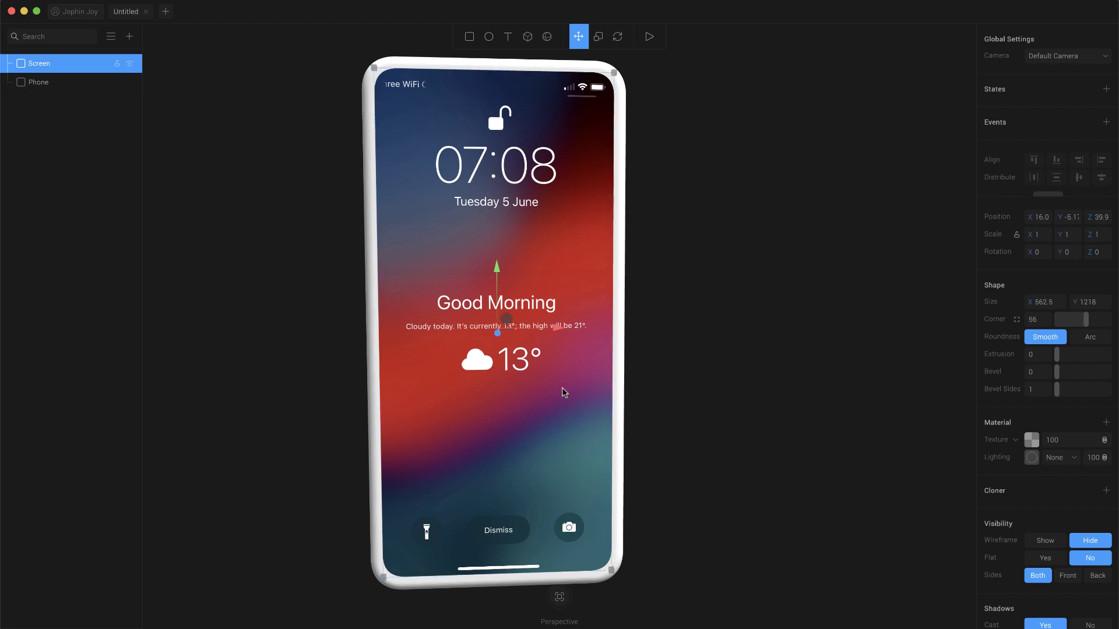
pyautogui.click(740, 434)
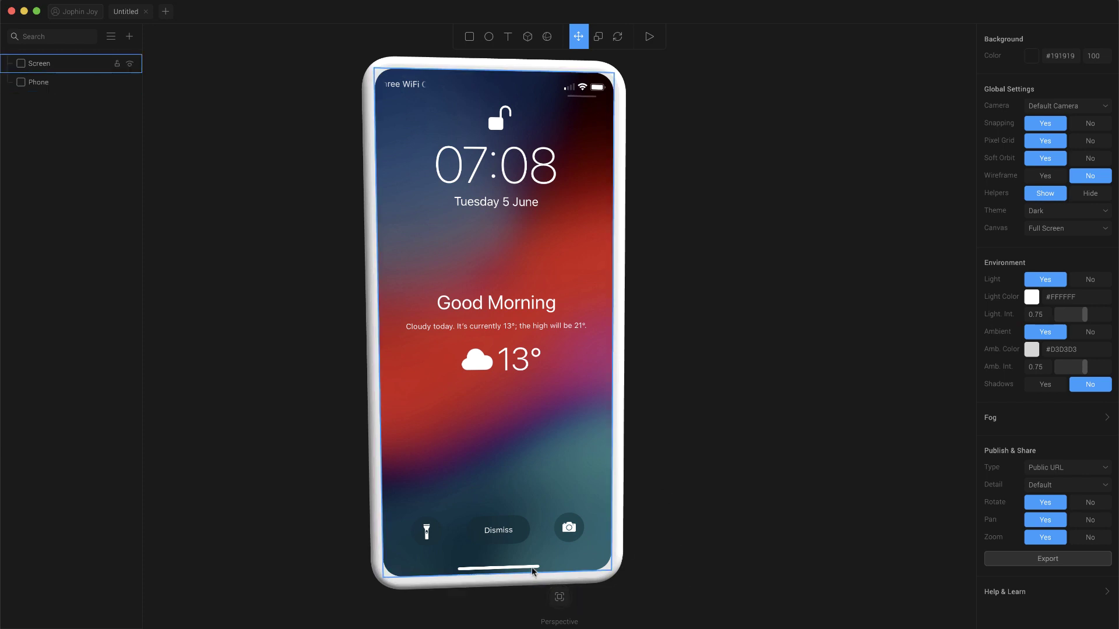
# In the Bottom view, draw a rectangle about 57 × 12 on the phone's bottom edge as the charging port and colour it black #000000.
pyautogui.moveTo(570, 605)
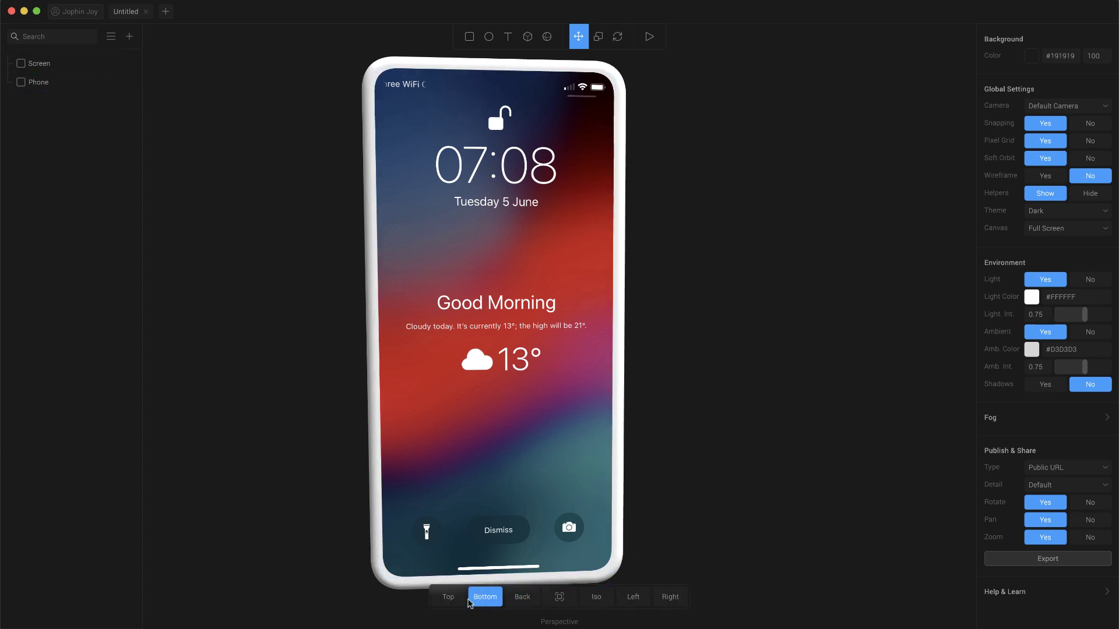
pyautogui.click(489, 598)
pyautogui.scroll(-10, 601, 418)
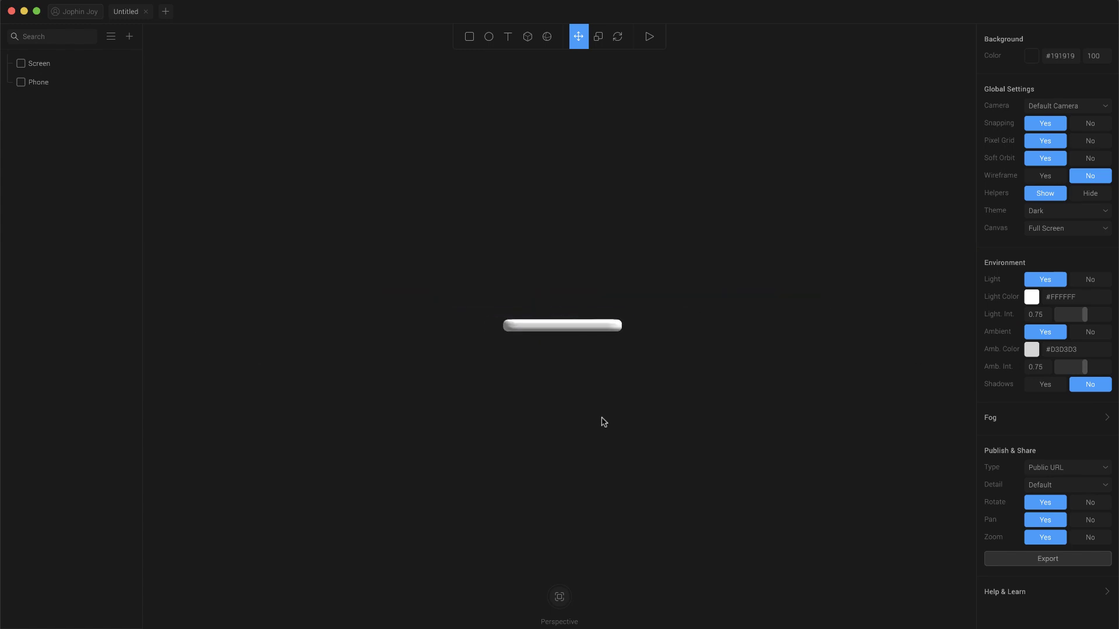
pyautogui.scroll(5, 601, 419)
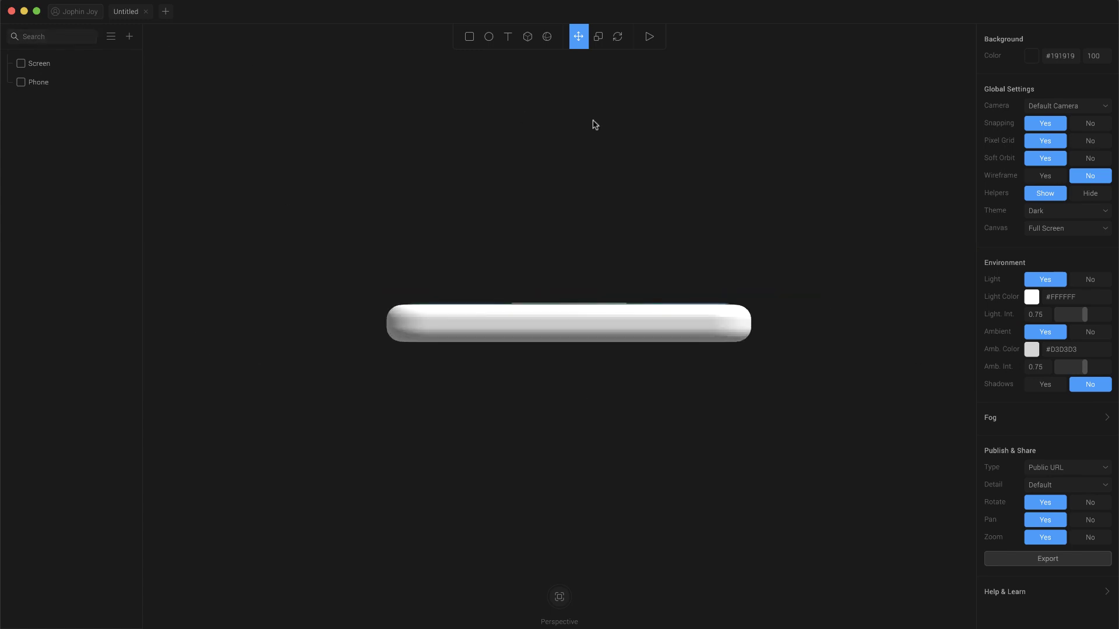
pyautogui.click(470, 37)
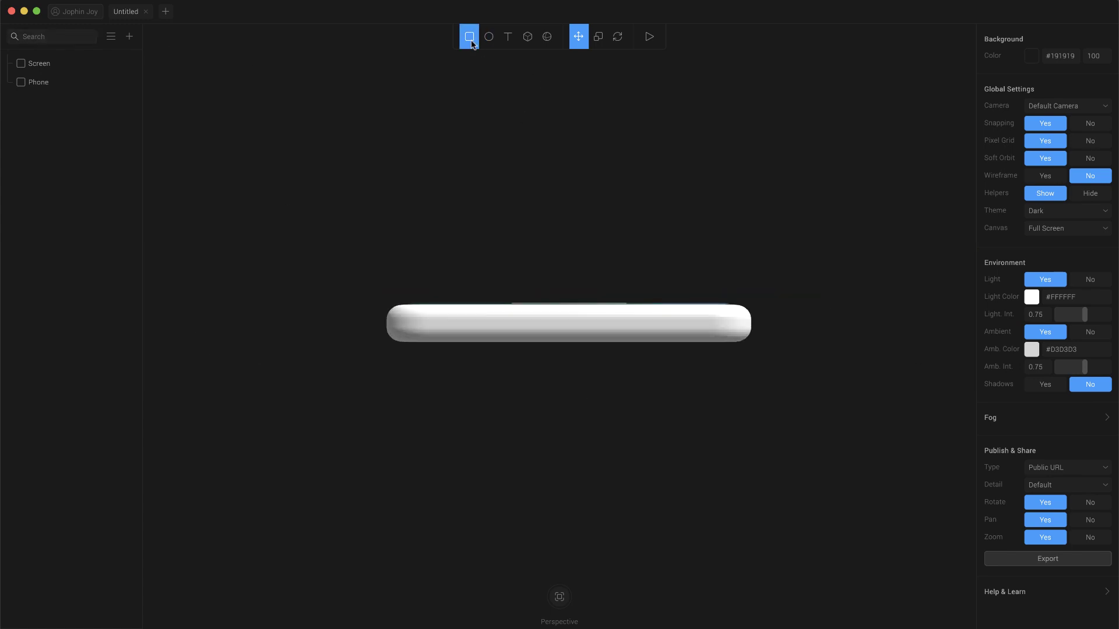
pyautogui.click(584, 325)
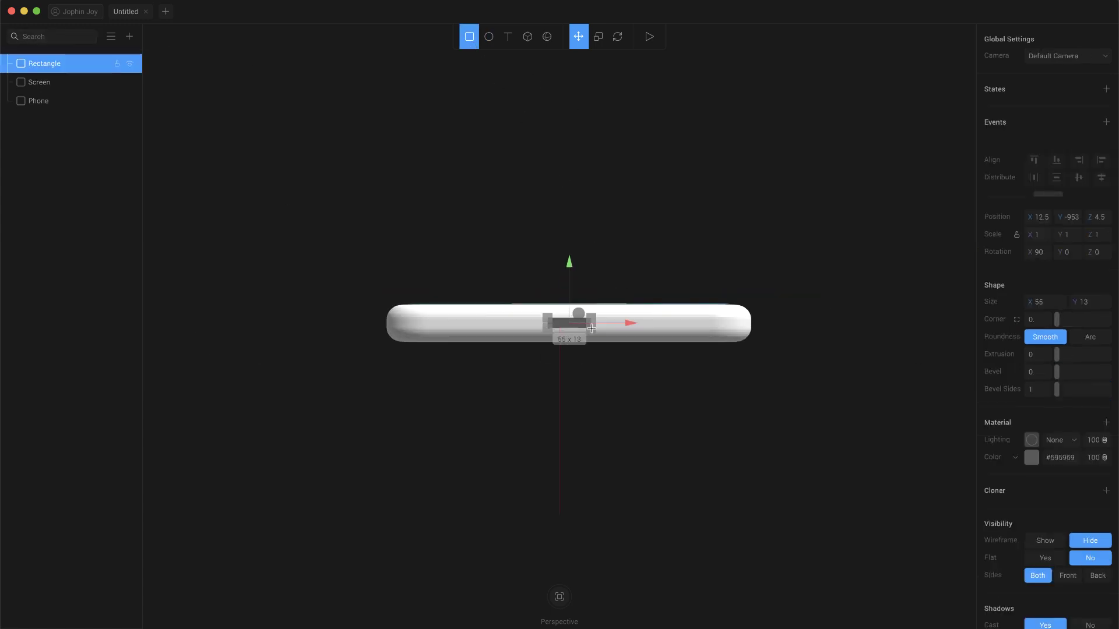
pyautogui.click(1034, 461)
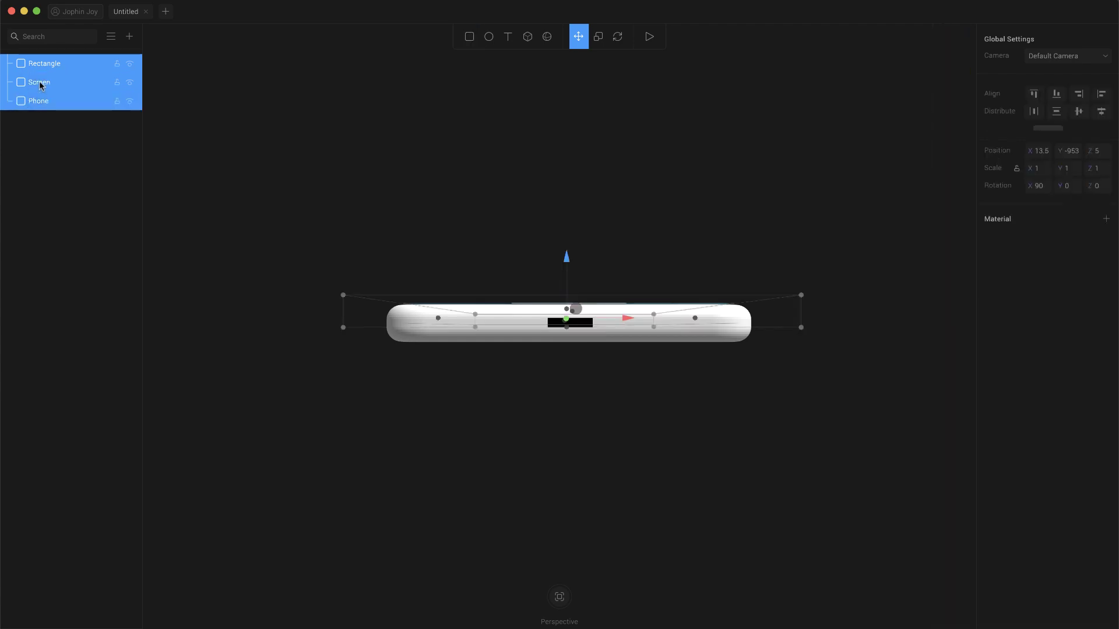
# Round the port rectangle's corners to 100 and move it to about X 20.5, Z 8.16 on the phone's bottom edge.
pyautogui.click(51, 62)
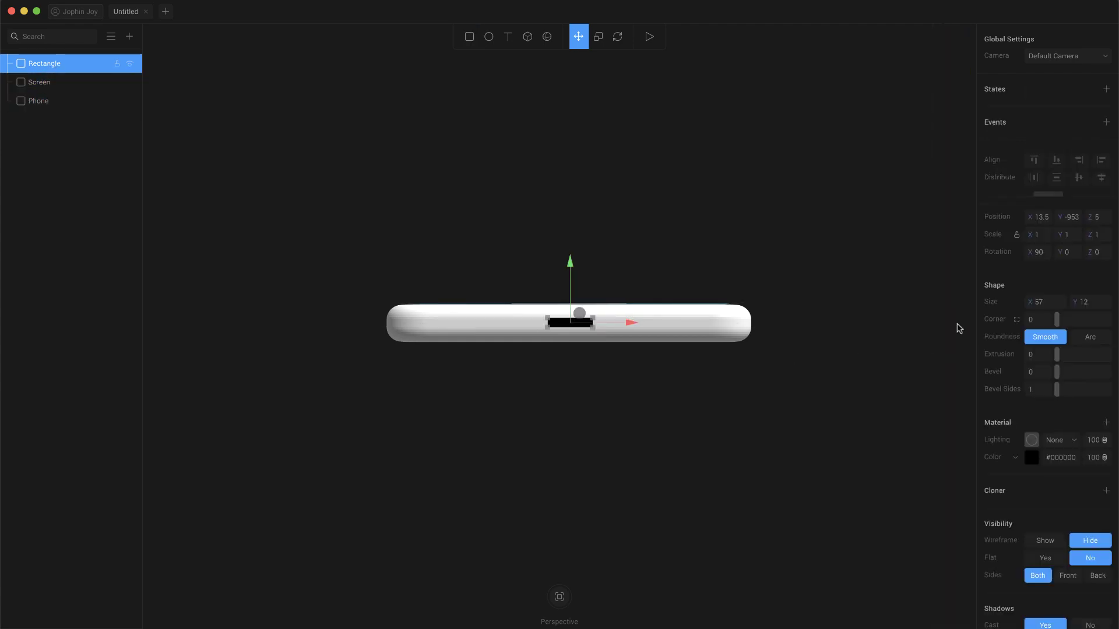
pyautogui.moveTo(1056, 320); pyautogui.dragTo(1109, 320)
pyautogui.moveTo(633, 323); pyautogui.dragTo(639, 326)
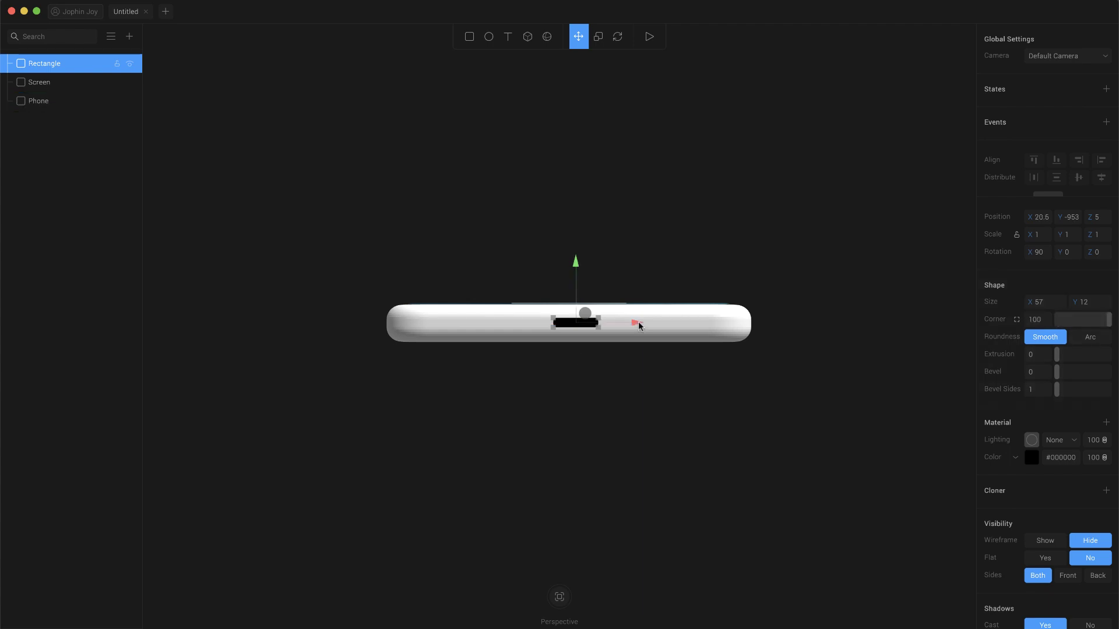
pyautogui.moveTo(576, 261); pyautogui.dragTo(577, 260)
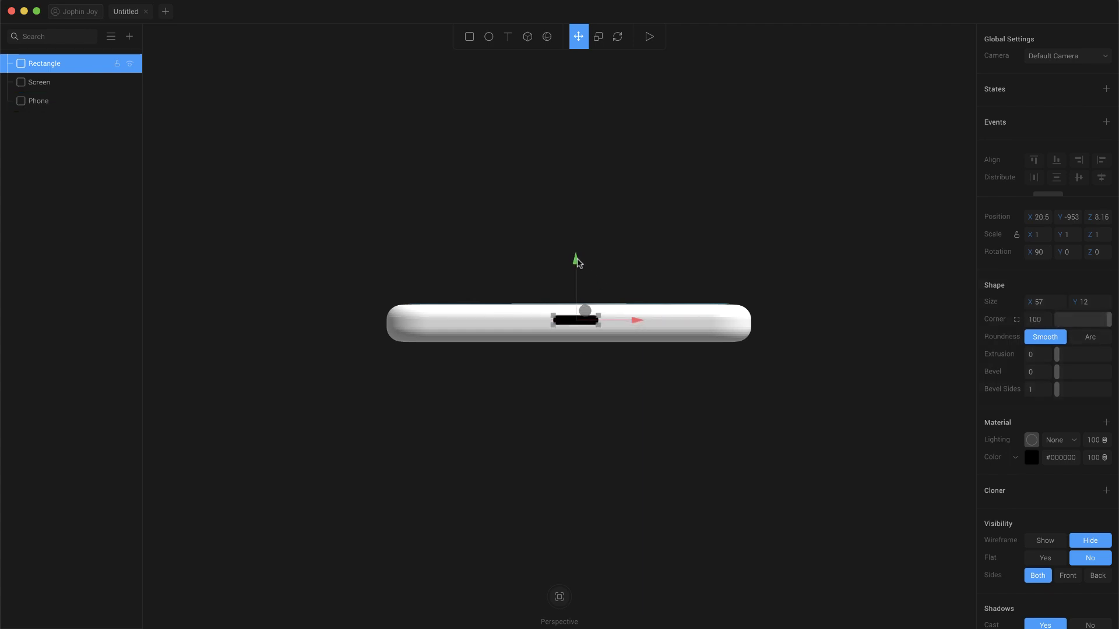
pyautogui.click(838, 391)
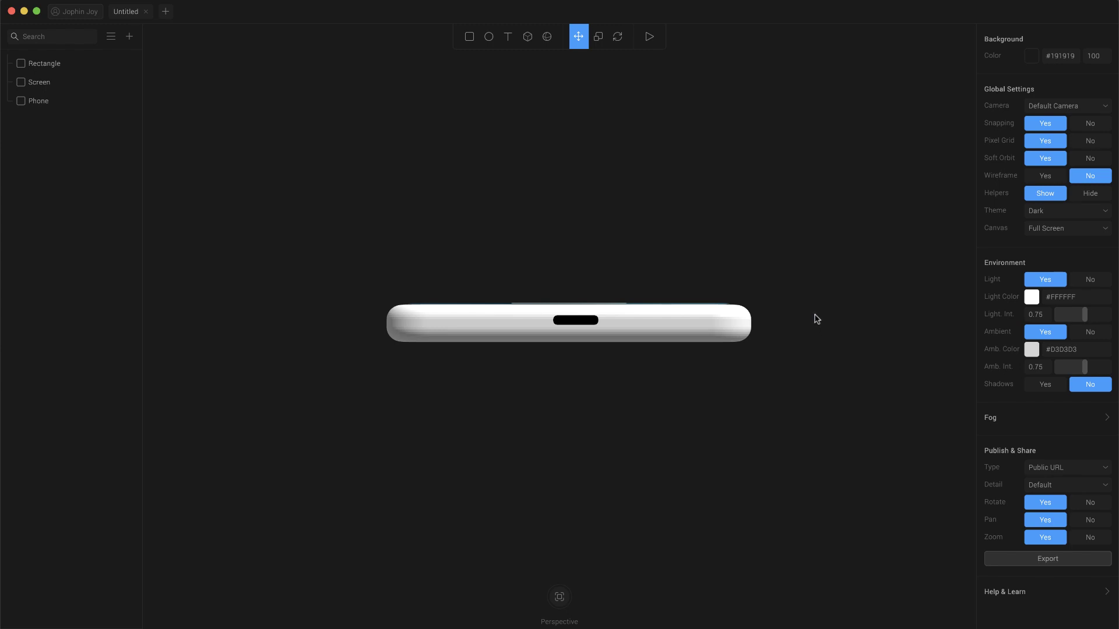
# Move the black charging-port rectangle inward so it sits against the phone's bottom edge.
pyautogui.moveTo(816, 319)
pyautogui.mouseDown()
pyautogui.moveTo(809, 354)
pyautogui.moveTo(814, 310)
pyautogui.moveTo(811, 324)
pyautogui.mouseUp()
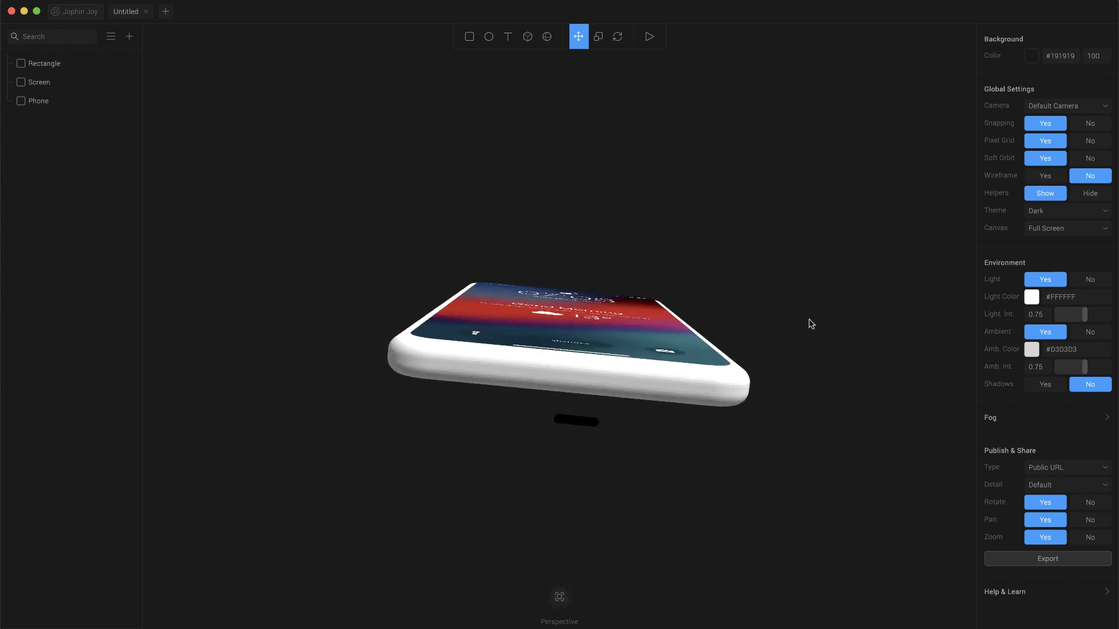
pyautogui.click(585, 542)
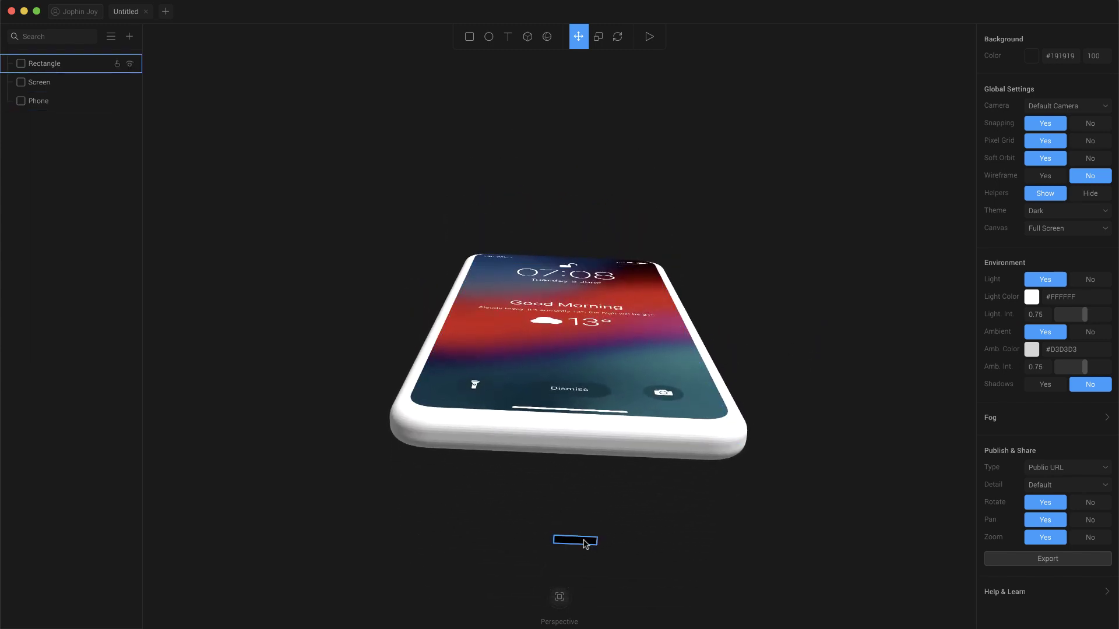
pyautogui.moveTo(585, 543); pyautogui.dragTo(574, 474)
pyautogui.keyDown('alt'); pyautogui.moveTo(671, 521); pyautogui.dragTo(672, 491); pyautogui.keyUp('alt')
pyautogui.keyDown('alt'); pyautogui.moveTo(717, 408); pyautogui.dragTo(717, 455); pyautogui.keyUp('alt')
pyautogui.press('super+a')
pyautogui.click(786, 442)
pyautogui.keyDown('alt'); pyautogui.moveTo(786, 442); pyautogui.dragTo(815, 471); pyautogui.keyUp('alt')
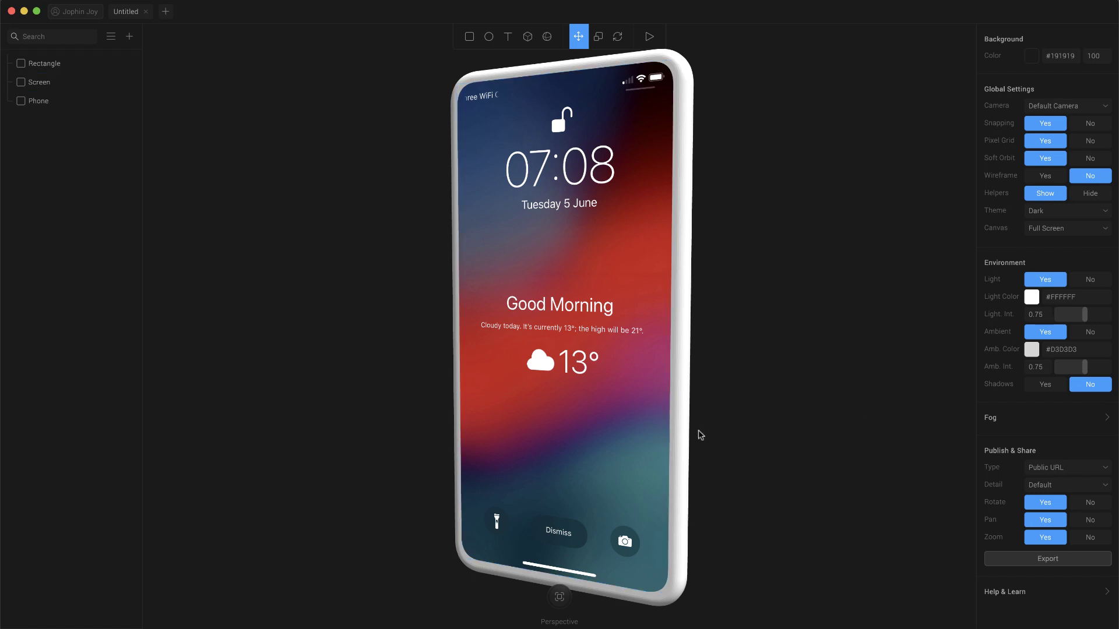
# Draw a notch rectangle about 103 × 24 at the top of the screen, round its corners to 100 and colour it white #FFFFFF.
pyautogui.keyDown('alt'); pyautogui.moveTo(775, 121); pyautogui.dragTo(793, 125); pyautogui.keyUp('alt')
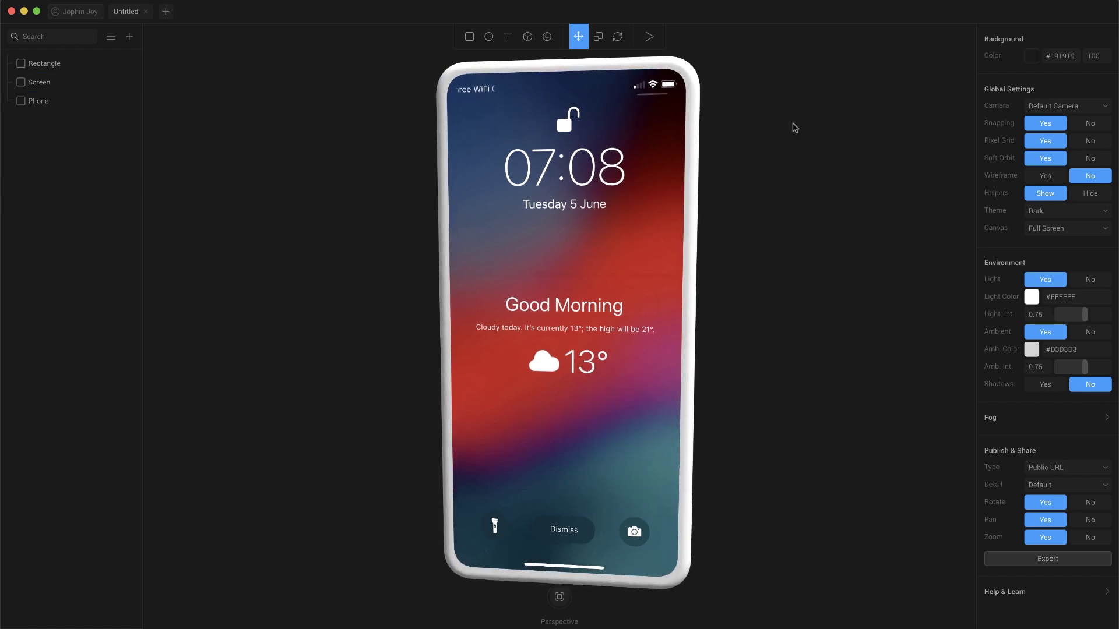
pyautogui.click(467, 38)
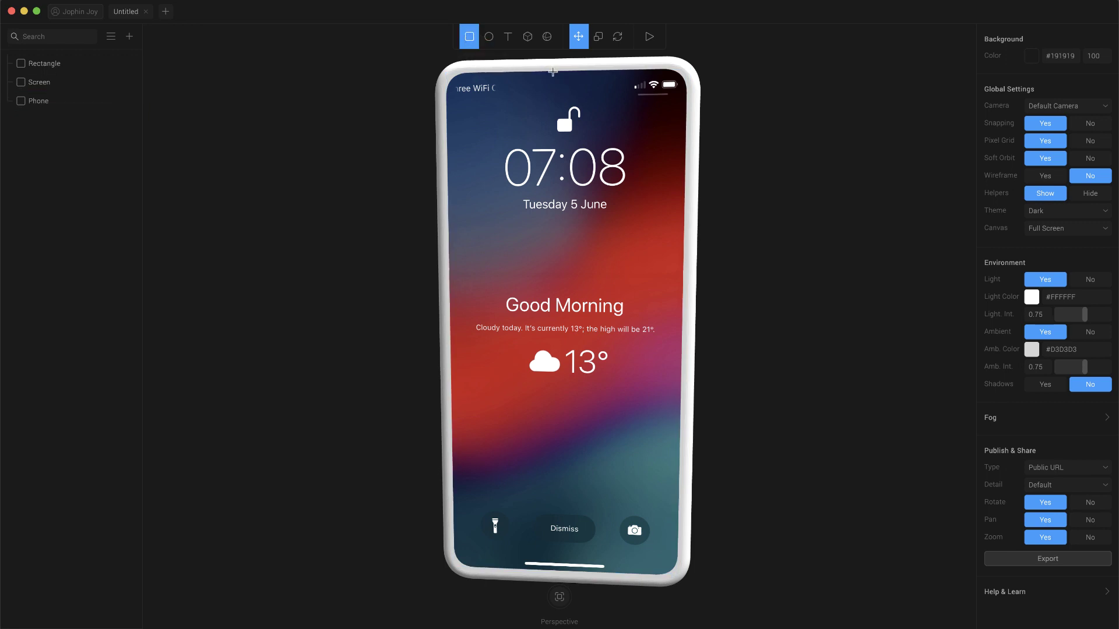
pyautogui.moveTo(531, 68); pyautogui.dragTo(613, 87)
pyautogui.moveTo(1057, 320); pyautogui.dragTo(1115, 320)
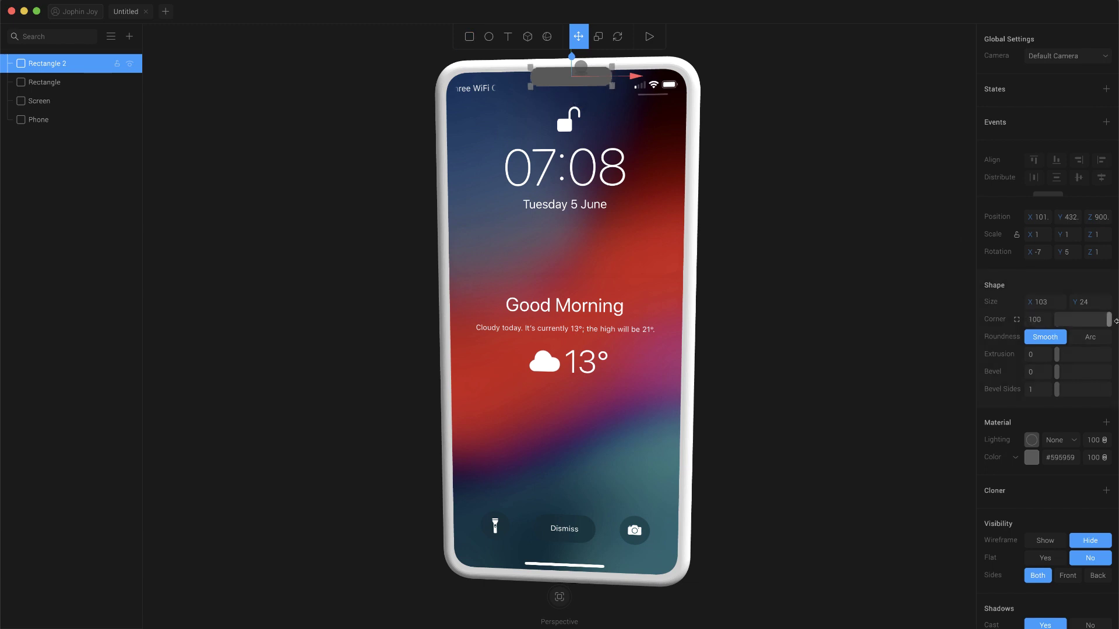
pyautogui.click(1030, 458)
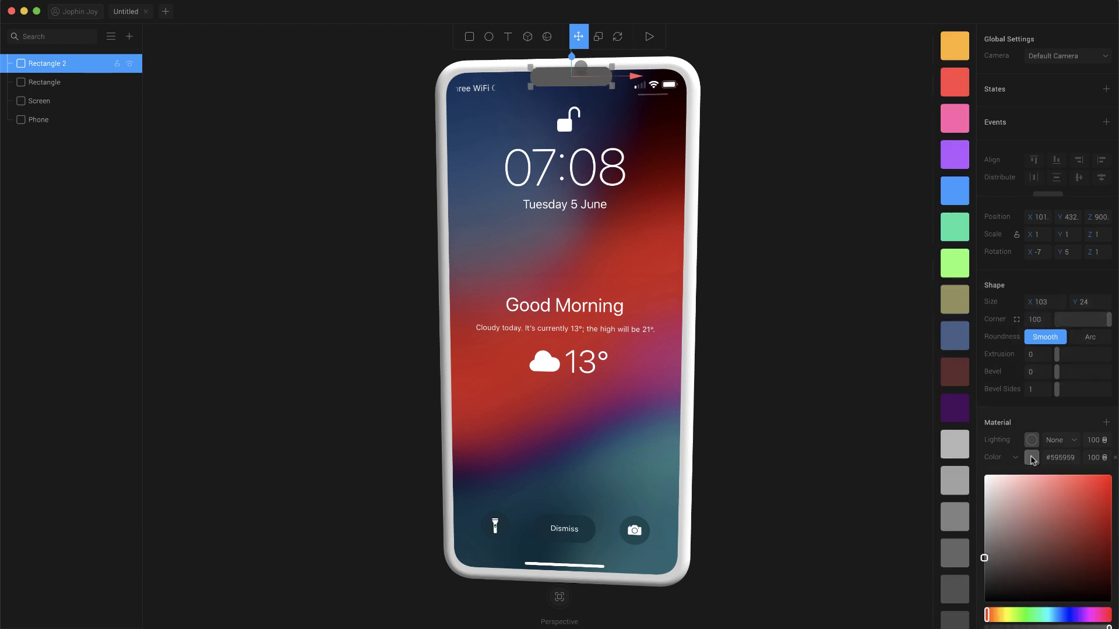
pyautogui.click(961, 510)
pyautogui.click(781, 152)
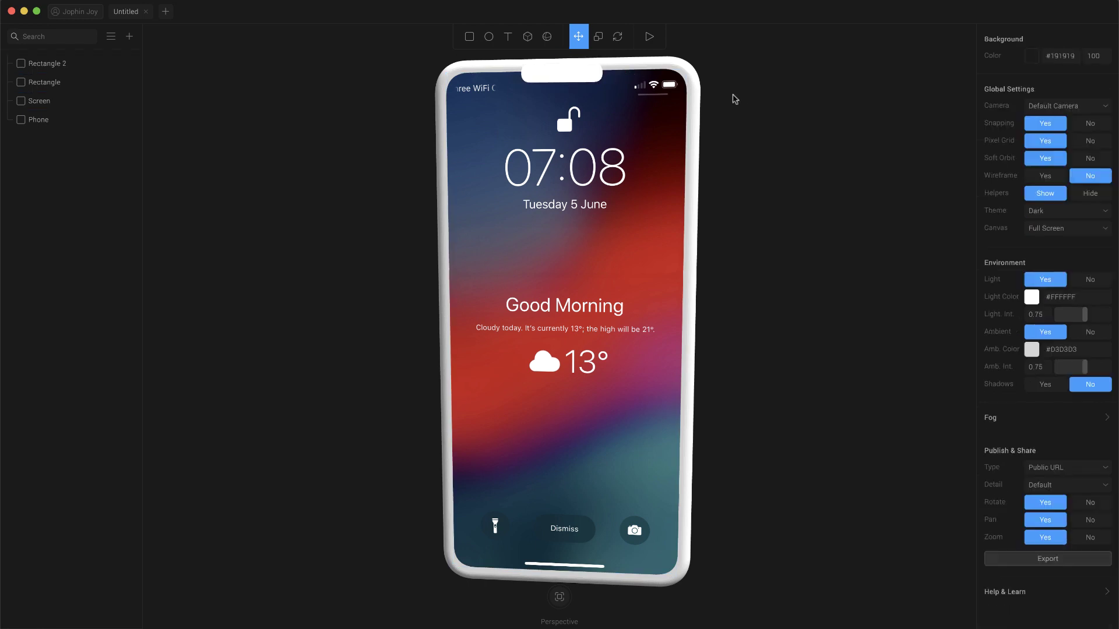
# Turn off shadow casting for the notch rectangle and set its material lighting to Physical.
pyautogui.click(564, 81)
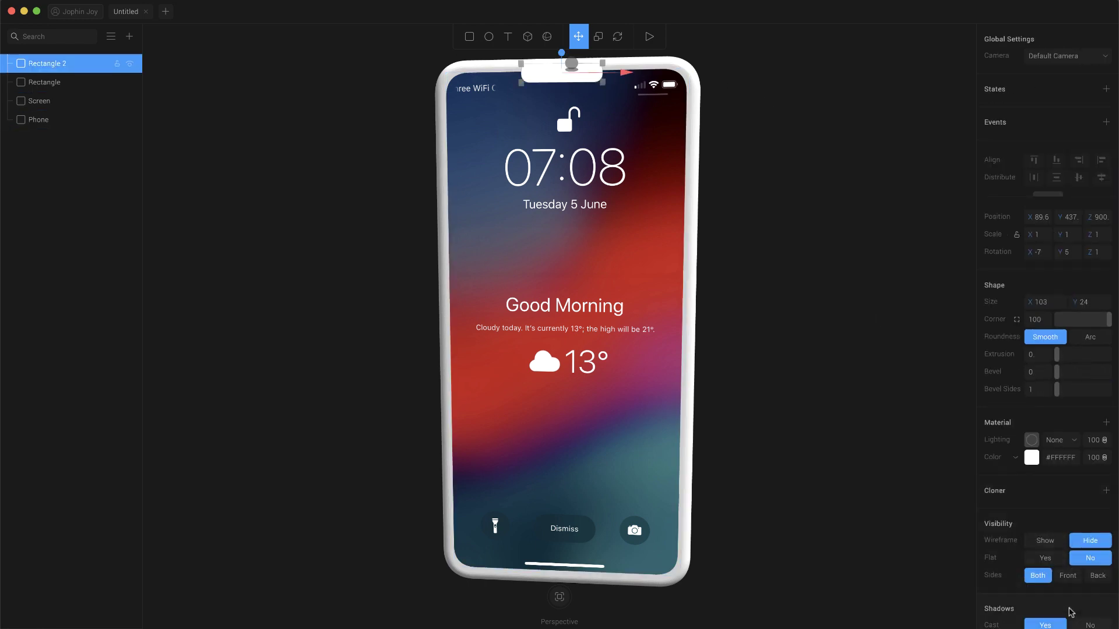
pyautogui.scroll(-1, 1025, 574)
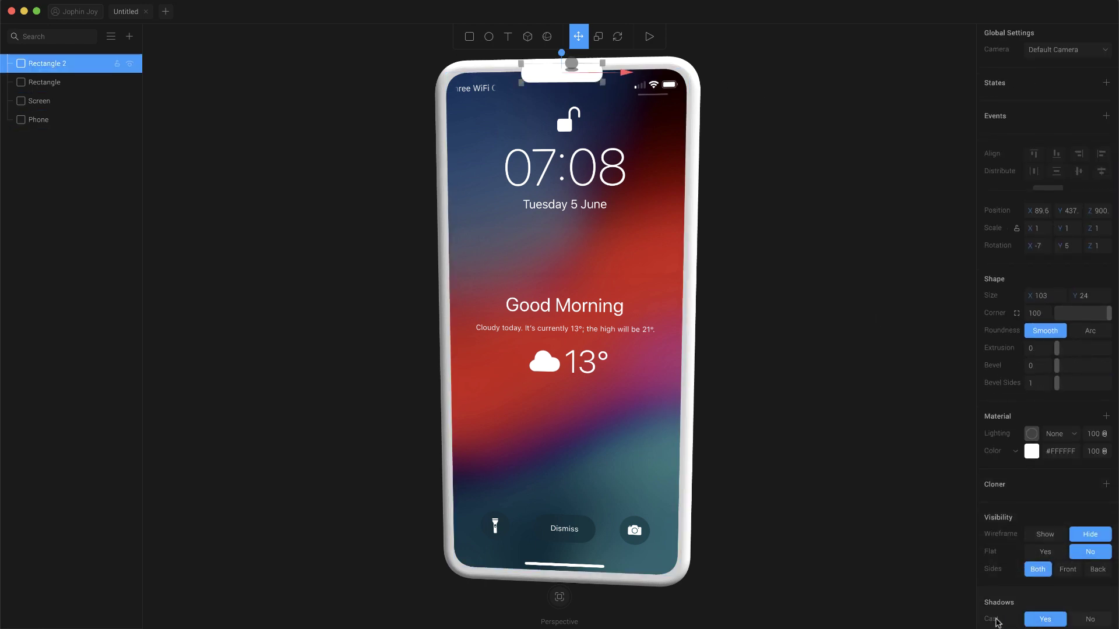
pyautogui.click(1089, 619)
pyautogui.scroll(1, 1054, 467)
pyautogui.click(1057, 440)
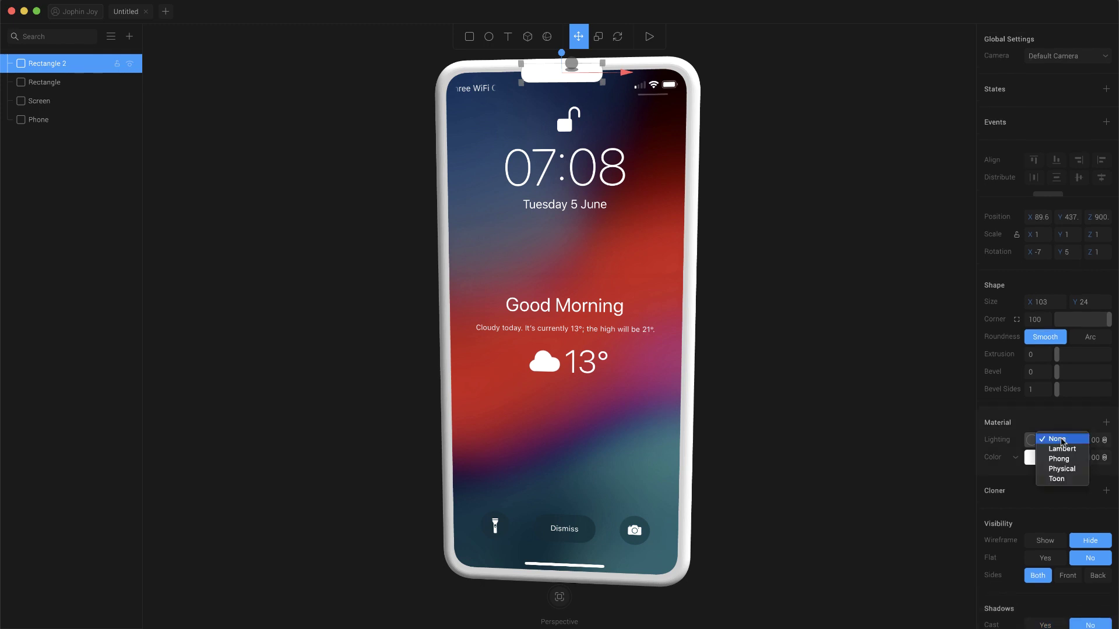
pyautogui.click(1062, 468)
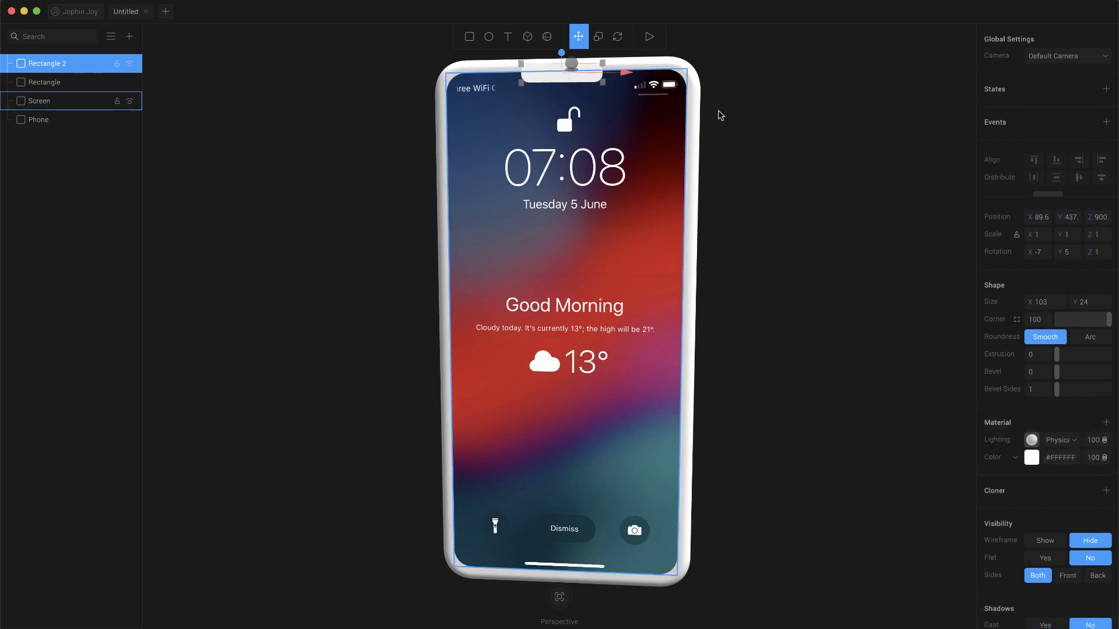
pyautogui.click(804, 142)
# Enlarge the notch rectangle to about 166 × 37 and bring it close to the phone's top, at about Y 585, Z 48.8.
pyautogui.moveTo(801, 137); pyautogui.dragTo(762, 141)
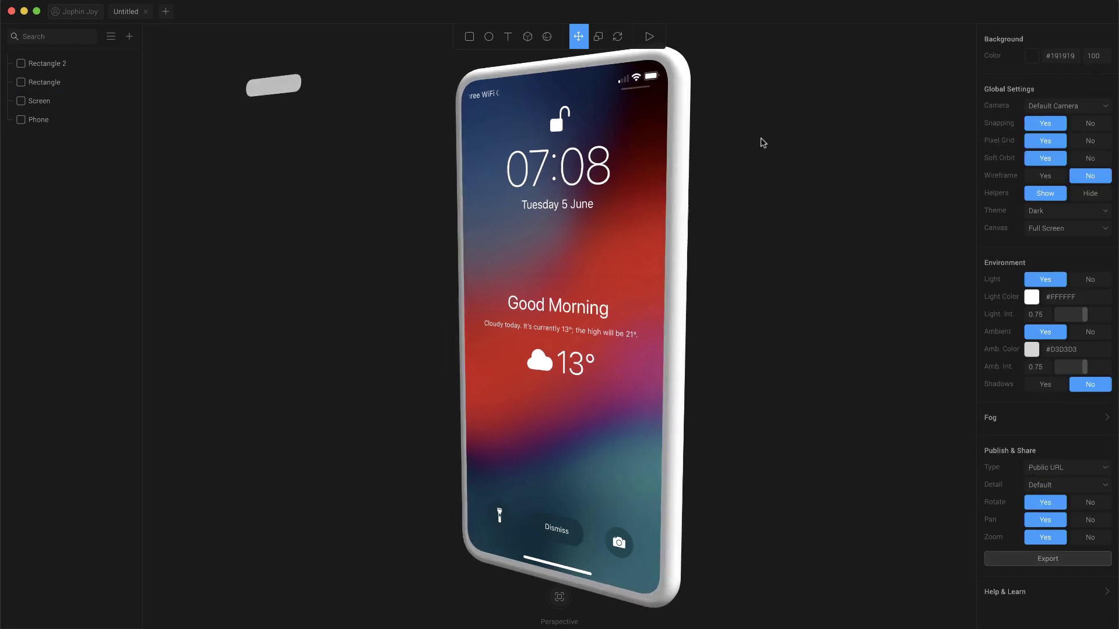
pyautogui.click(203, 154)
pyautogui.moveTo(199, 151); pyautogui.dragTo(535, 13)
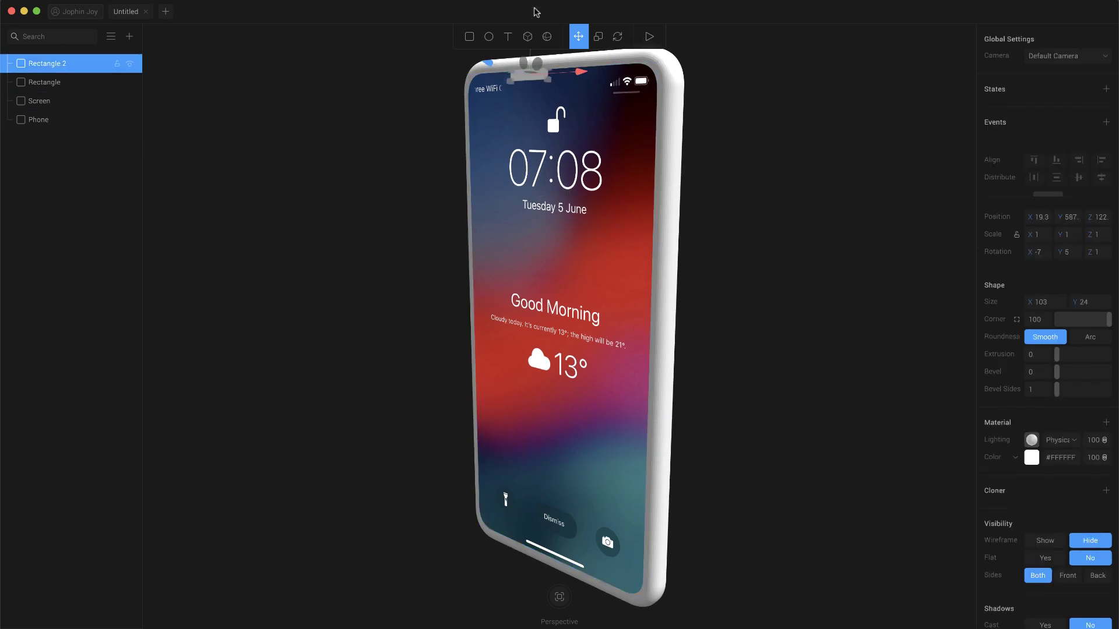
pyautogui.keyDown('alt'); pyautogui.moveTo(658, 108); pyautogui.dragTo(707, 143); pyautogui.keyUp('alt')
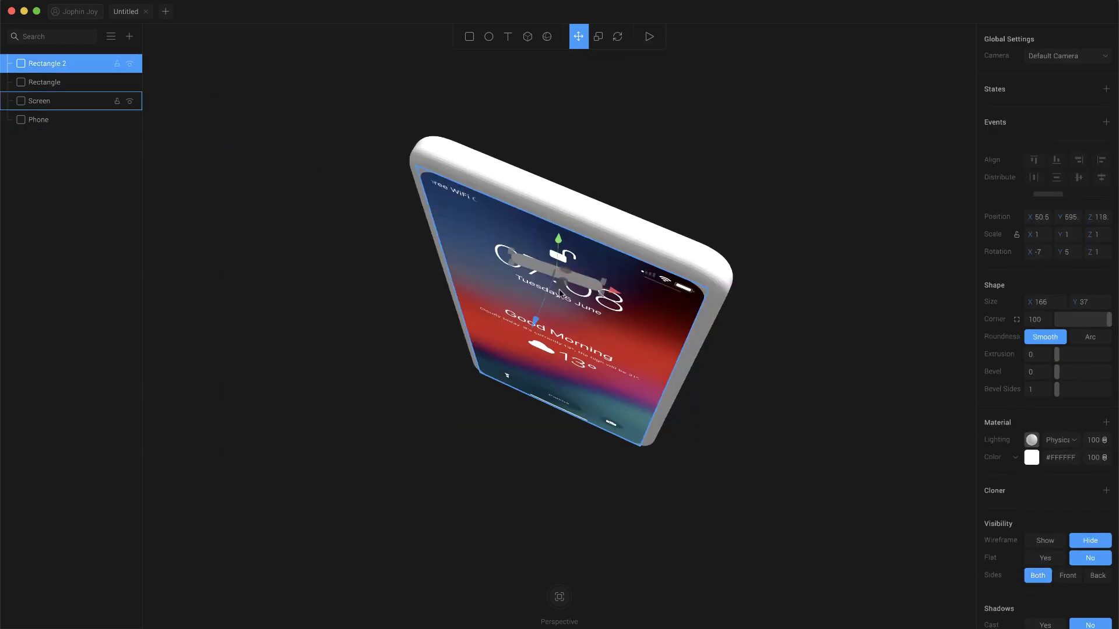
pyautogui.moveTo(562, 270); pyautogui.dragTo(543, 232)
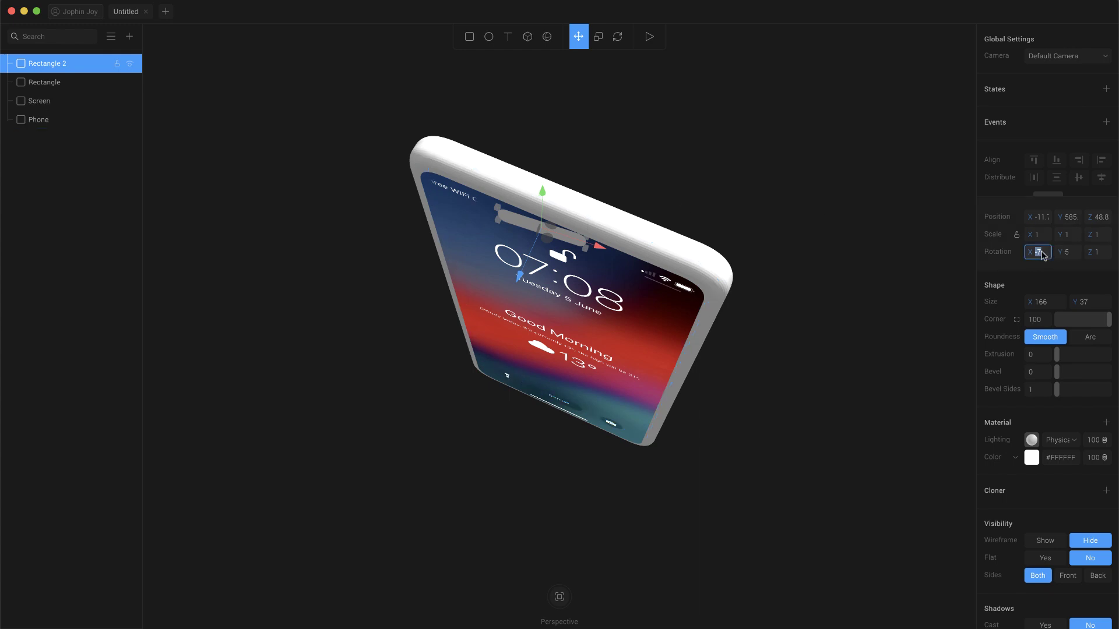
# Set the notch rectangle's rotation to 0 on the X, Y and Z axes.
pyautogui.write('0')
pyautogui.press('Tab')
pyautogui.write('0')
pyautogui.press('Tab')
pyautogui.write('0')
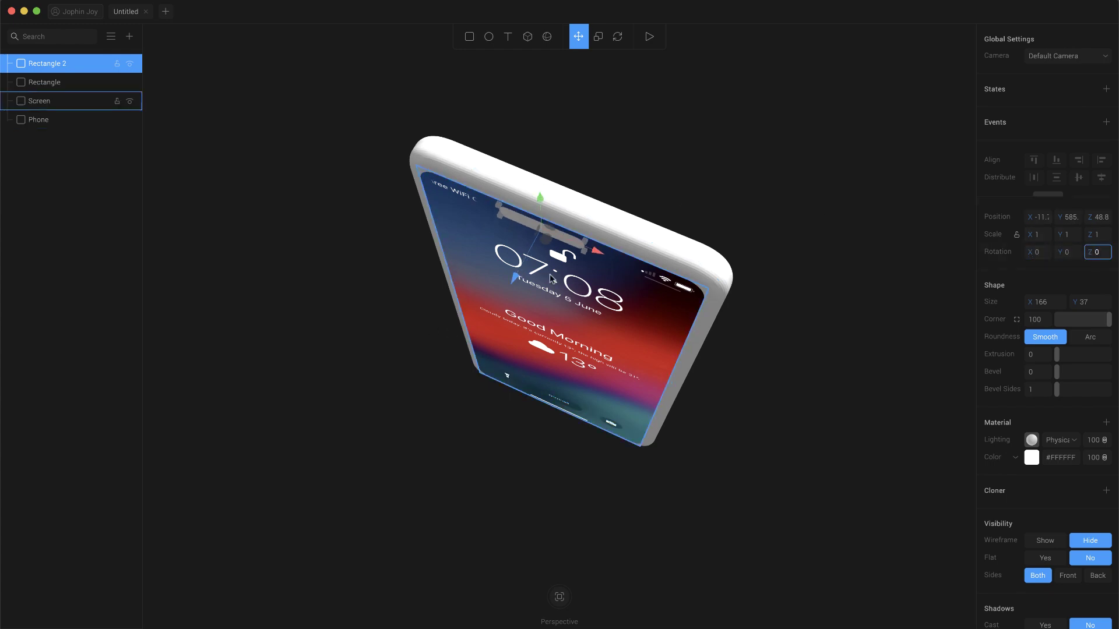
# Resize the notch to about 234 × 35 and place it at the screen's top edge, at about X 28.4, Y 586, Z 39.9.
pyautogui.moveTo(608, 257); pyautogui.dragTo(619, 257)
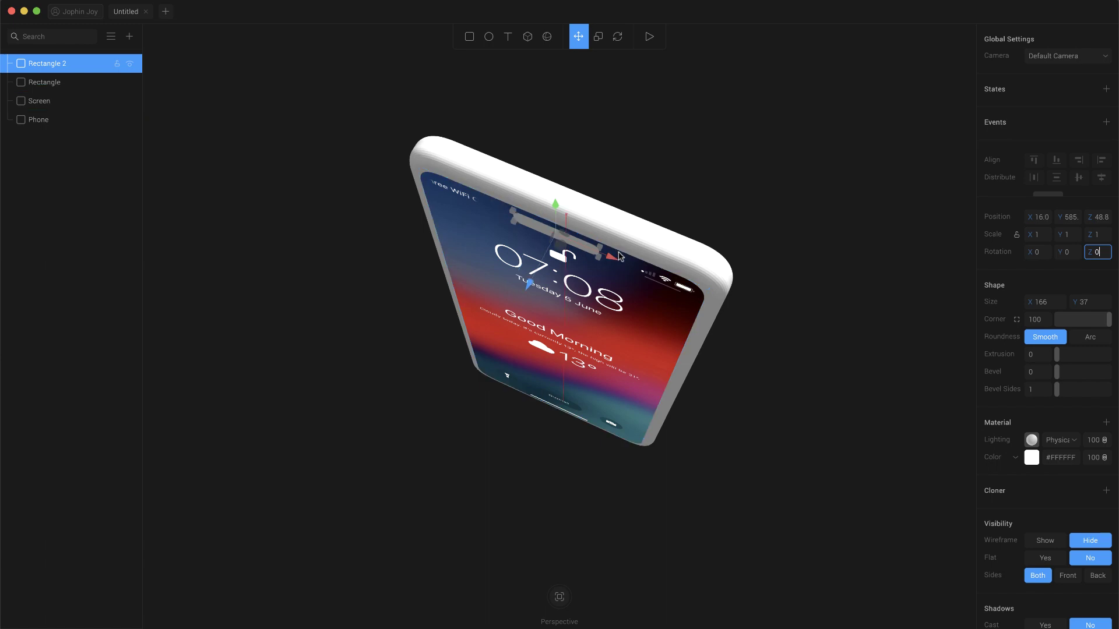
pyautogui.moveTo(527, 284); pyautogui.dragTo(531, 280)
pyautogui.moveTo(517, 86)
pyautogui.mouseDown()
pyautogui.moveTo(506, 87)
pyautogui.moveTo(517, 87)
pyautogui.mouseUp()
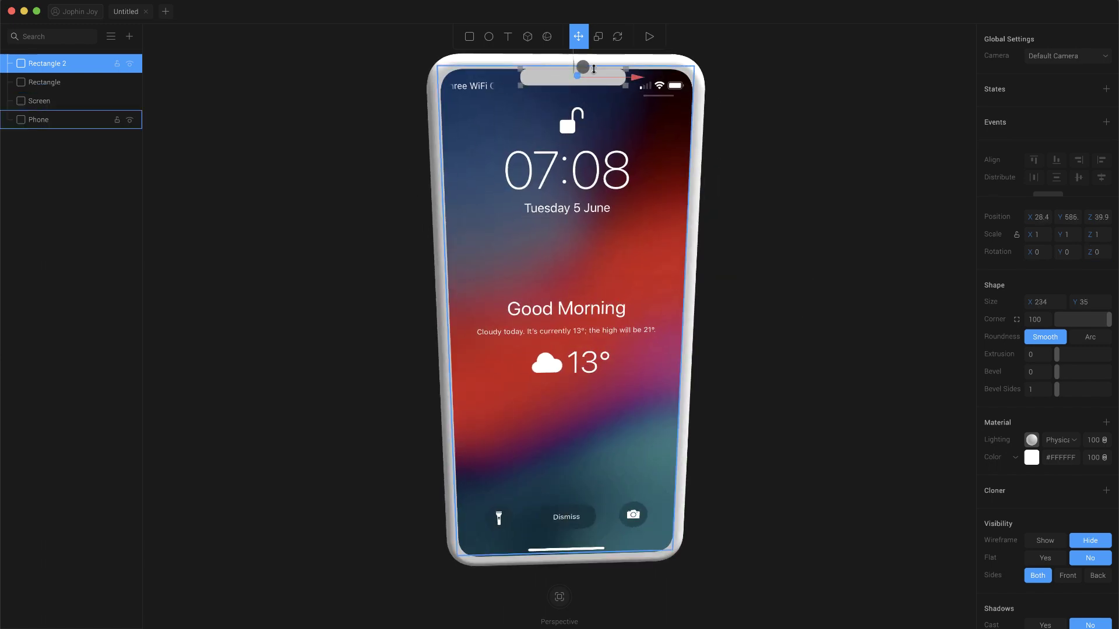
pyautogui.click(735, 119)
pyautogui.keyDown('alt'); pyautogui.moveTo(735, 119); pyautogui.dragTo(707, 122); pyautogui.keyUp('alt')
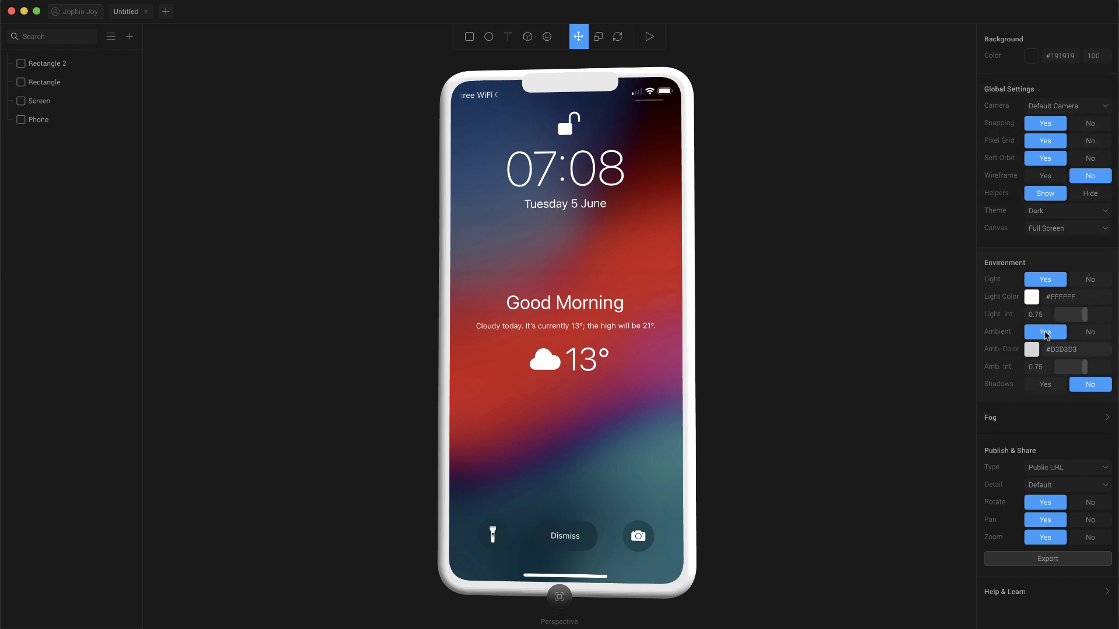
# Change the scene's background colour to light grey #E1E1E1.
pyautogui.click(1032, 56)
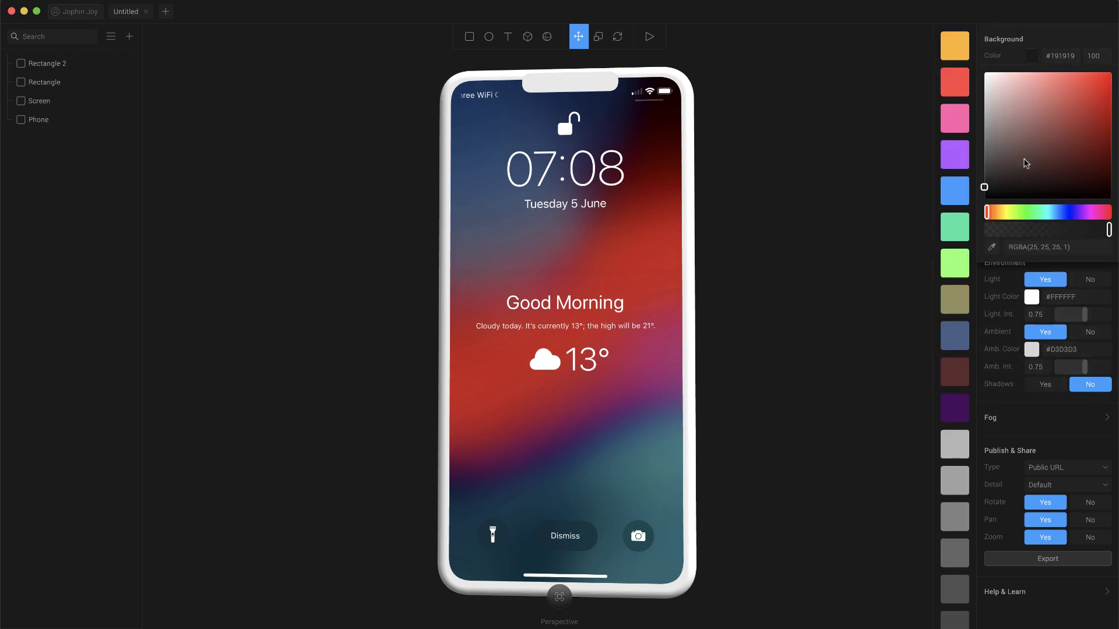
pyautogui.moveTo(1026, 163); pyautogui.dragTo(964, 69)
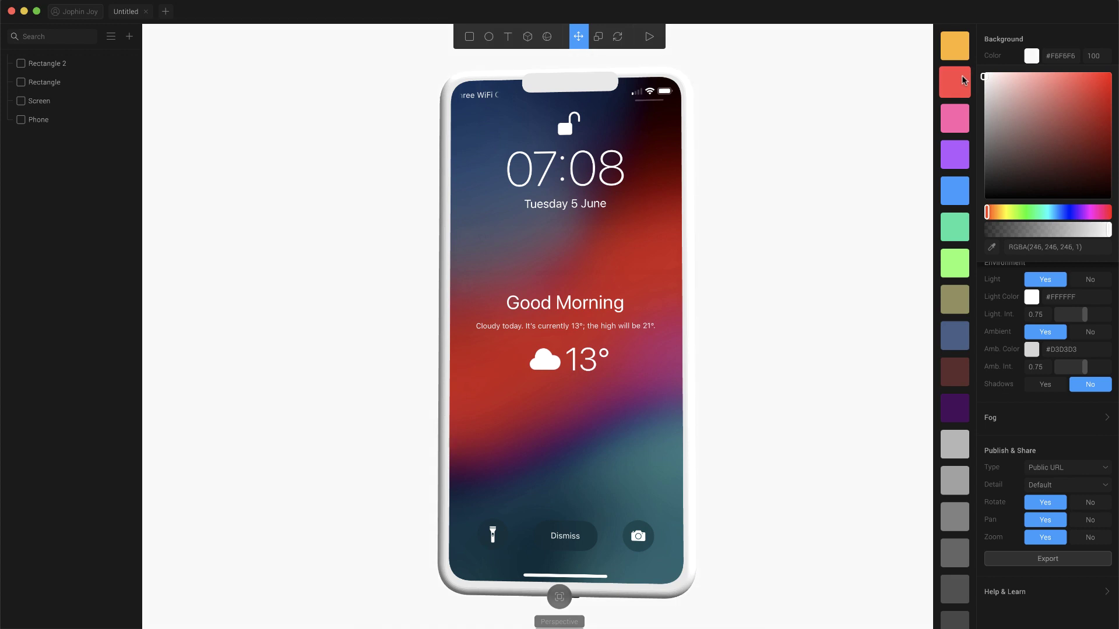
pyautogui.moveTo(962, 83); pyautogui.dragTo(960, 90)
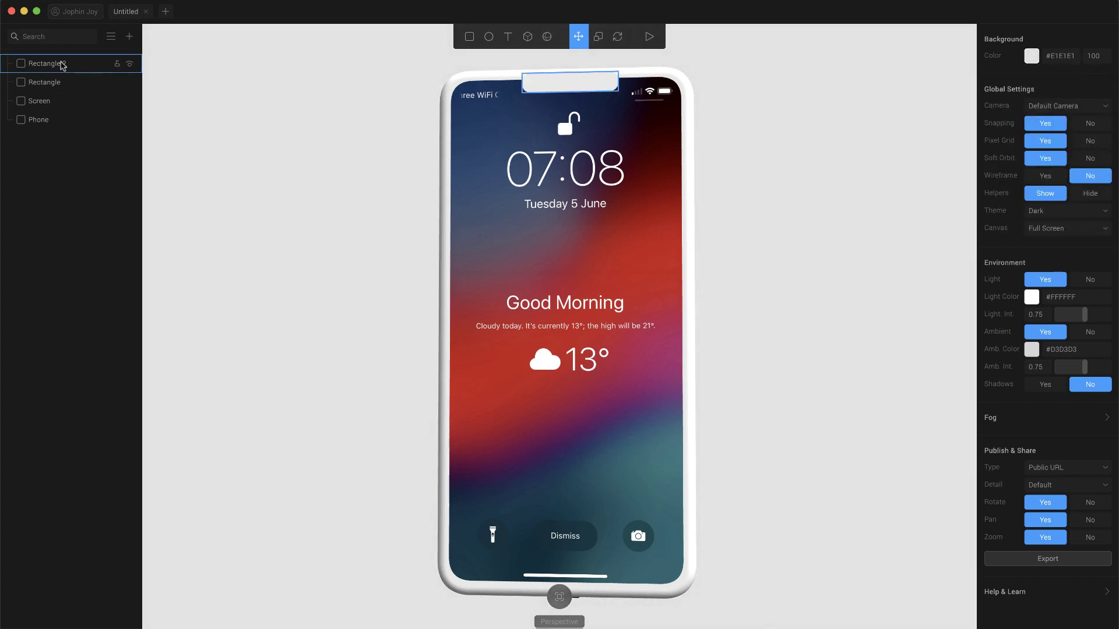
# Group the notch, charging port, Screen and Phone into one object.
pyautogui.keyDown('shift'); pyautogui.click(83, 119); pyautogui.keyUp('shift')
pyautogui.press('super+g')
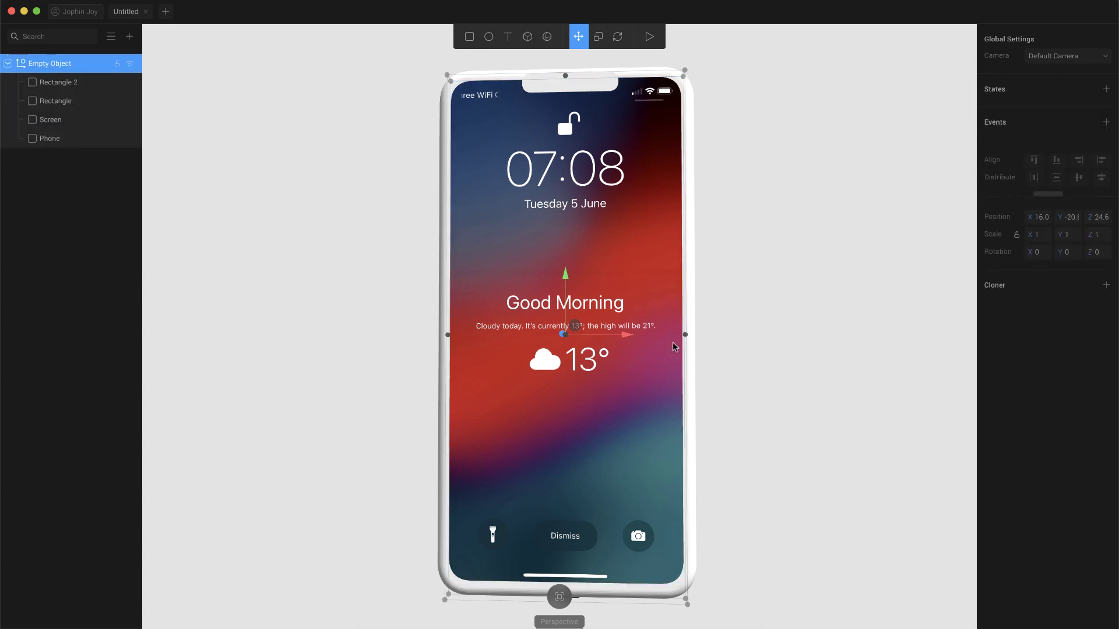
pyautogui.click(821, 427)
# Copy the iPhone Notes widget image from the lock screen image results in Chrome and paste it into the Spline scene.
pyautogui.press('super+Tab')
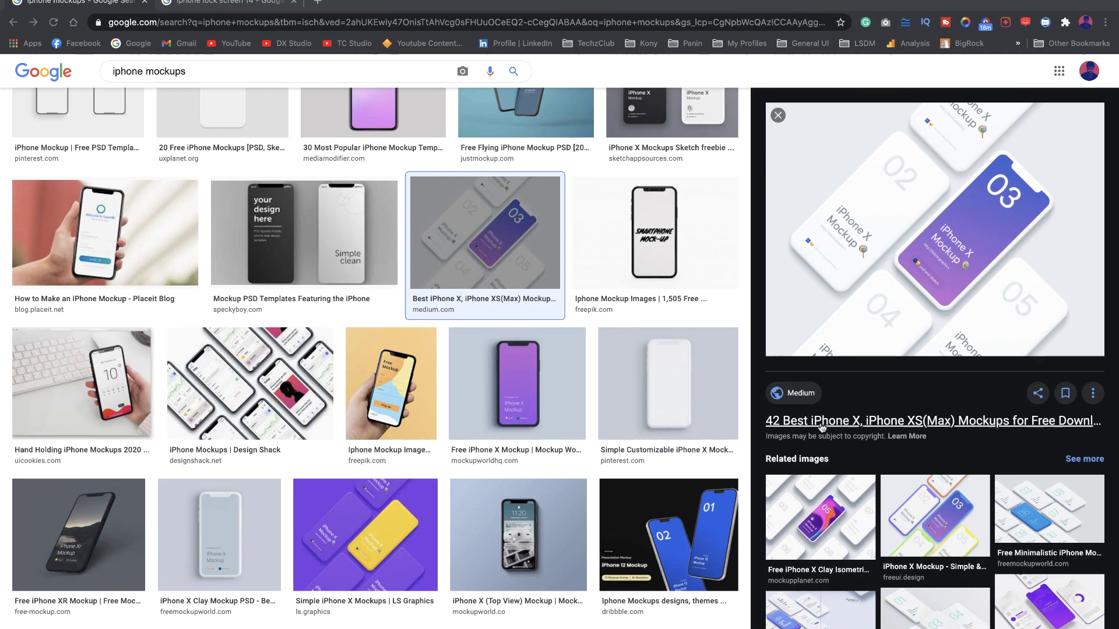
pyautogui.click(190, 4)
pyautogui.rightClick(902, 311)
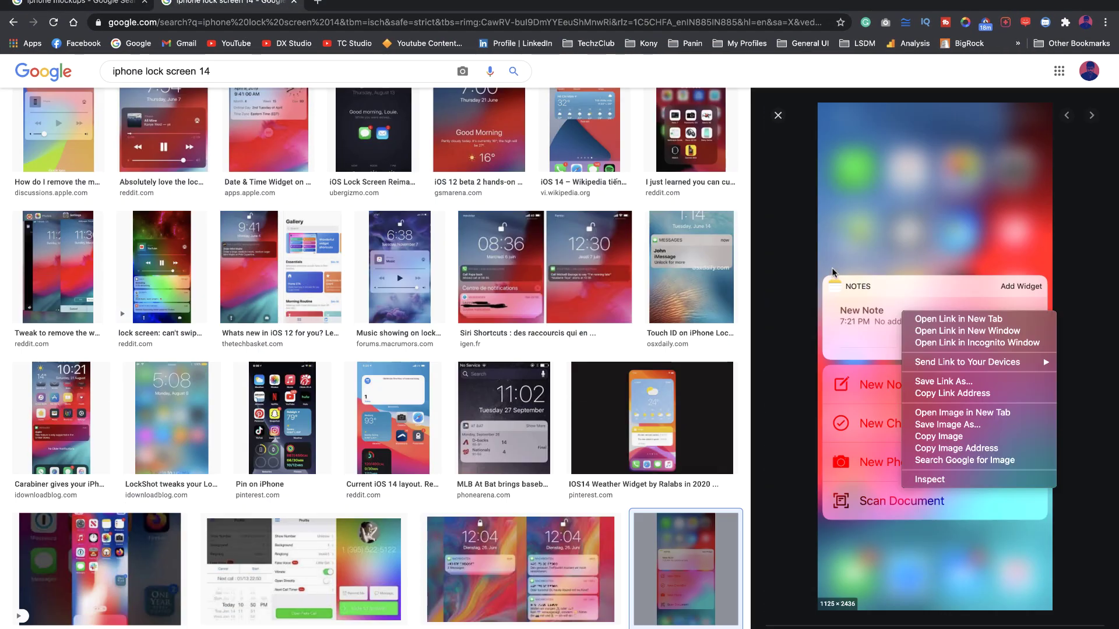
pyautogui.click(940, 437)
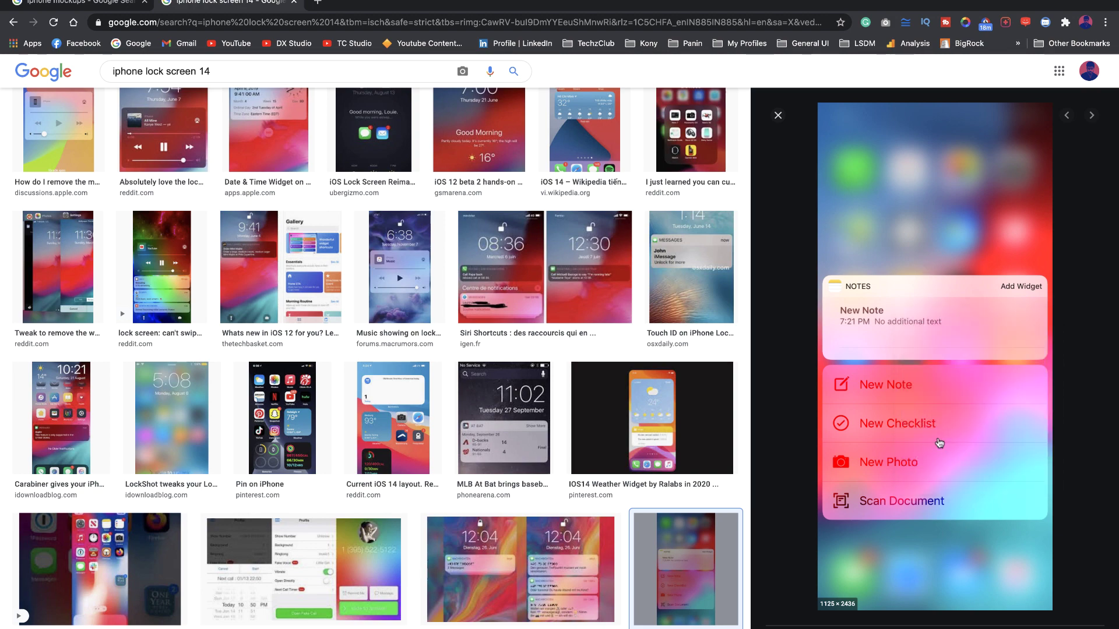
pyautogui.press('super+Tab')
pyautogui.press('super+v')
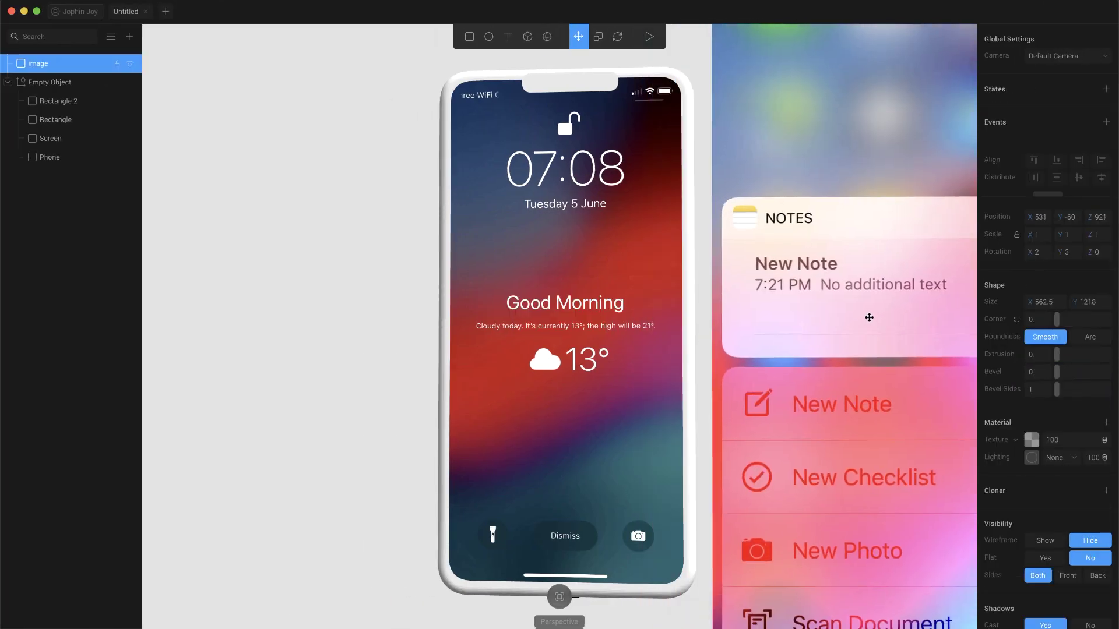
# Copy an iPhone home screen image from the Chrome image results and paste it into the Spline scene.
pyautogui.press('super+Tab')
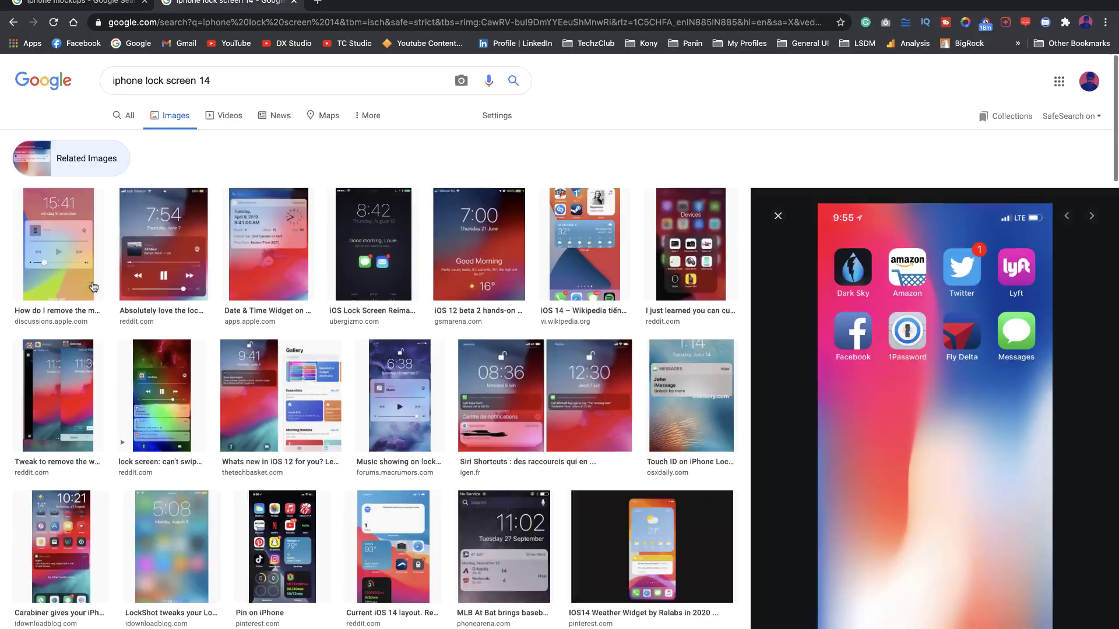
pyautogui.rightClick(931, 281)
pyautogui.click(966, 404)
pyautogui.press('super+v')
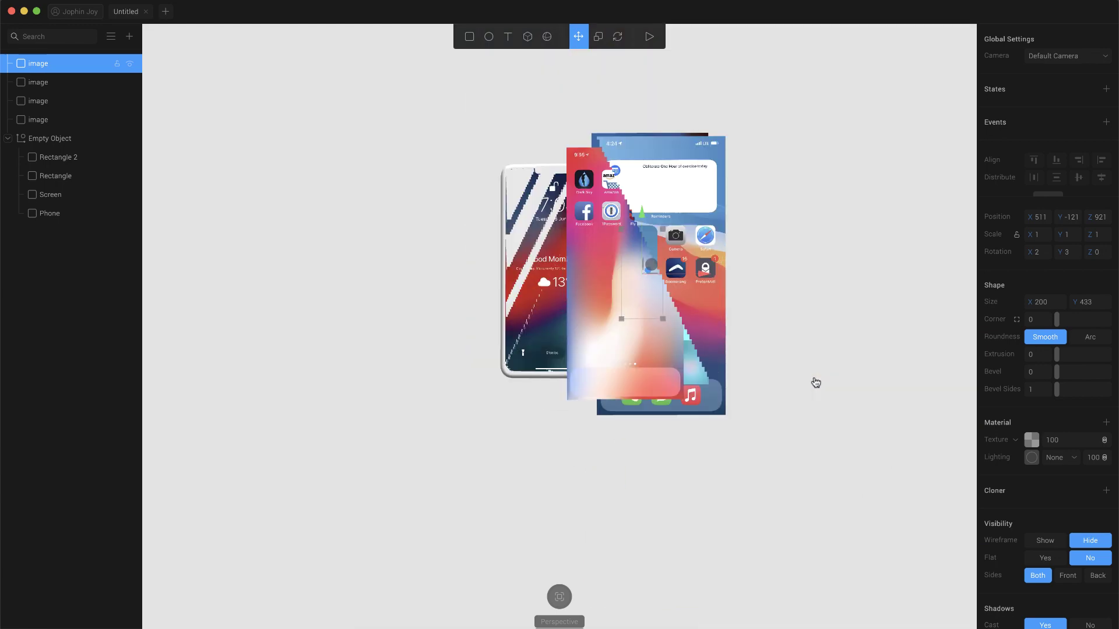
# Delete all four pasted screenshot images from the scene.
pyautogui.click(837, 159)
pyautogui.moveTo(651, 379); pyautogui.dragTo(654, 381)
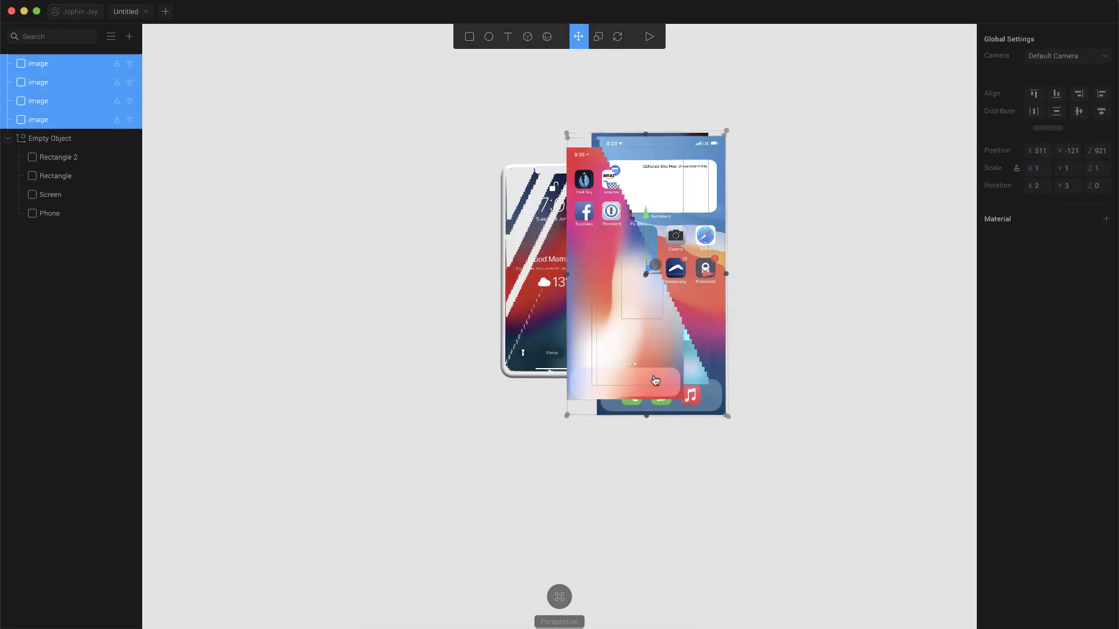
pyautogui.press('Delete')
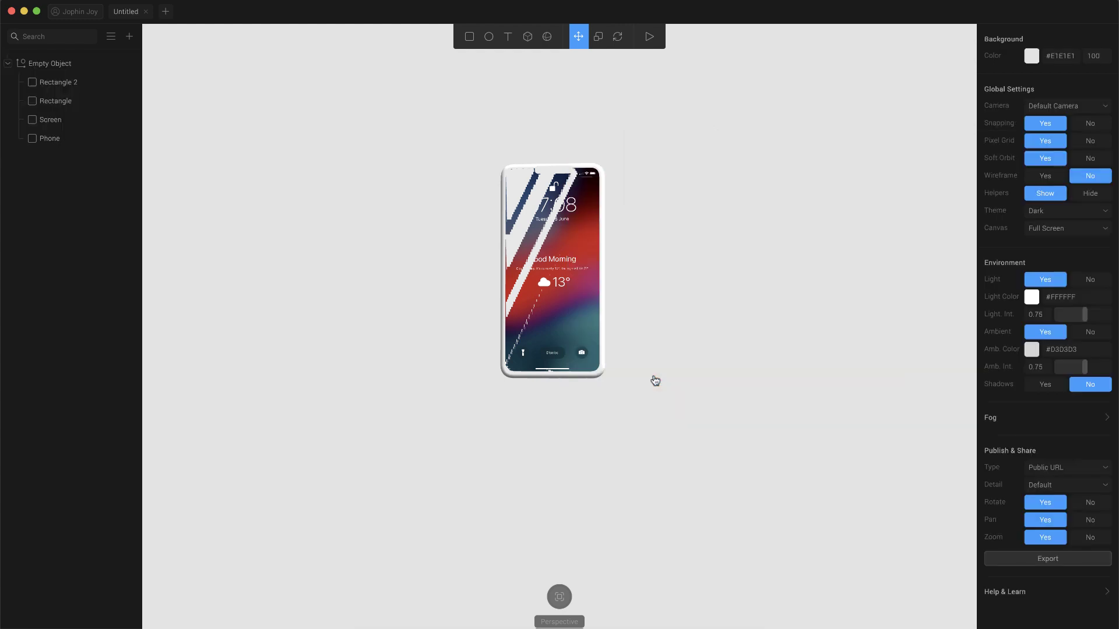
# Rotate the grouped phone to about X -56, Y 0, Z 36 so it lies at an isometric-style angle.
pyautogui.moveTo(686, 296); pyautogui.dragTo(661, 454)
pyautogui.scroll(-2, 661, 453)
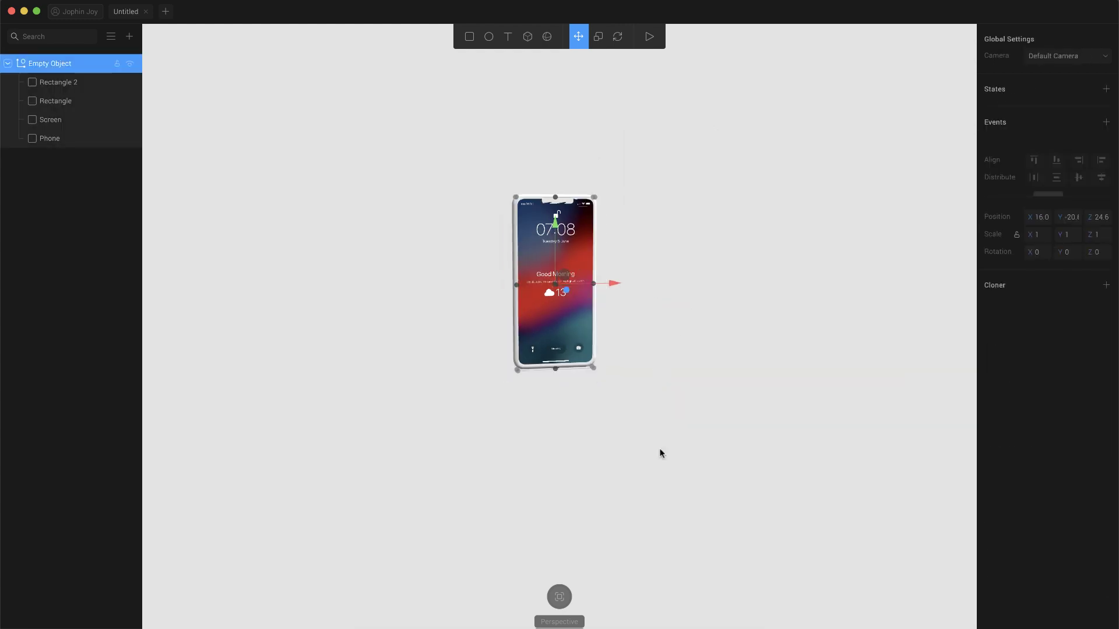
pyautogui.click(617, 36)
pyautogui.moveTo(595, 315); pyautogui.dragTo(535, 318)
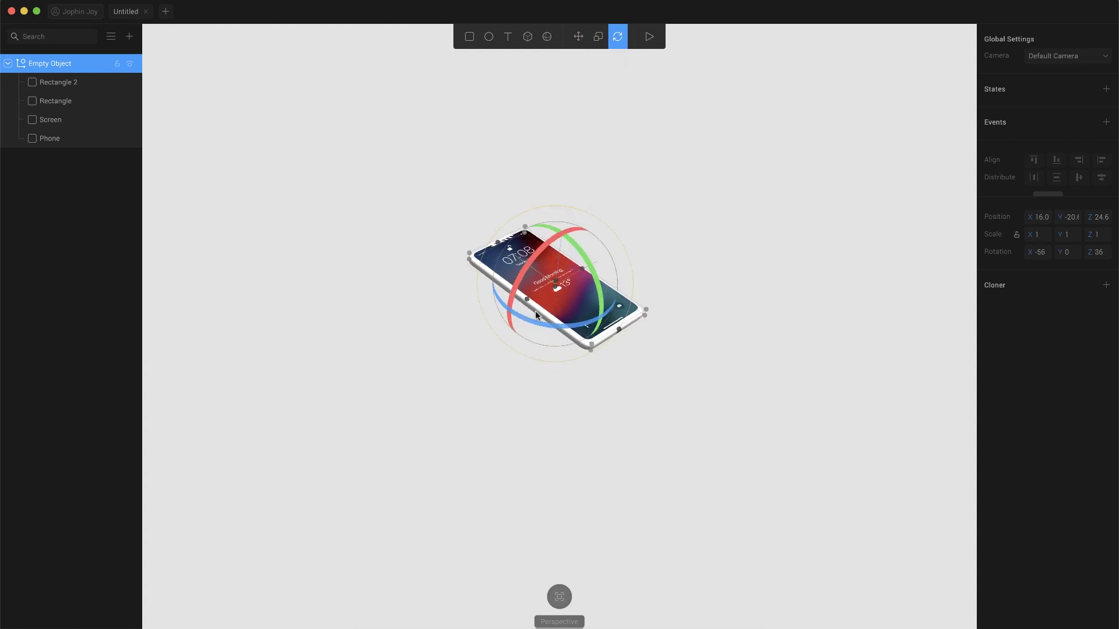
pyautogui.click(690, 355)
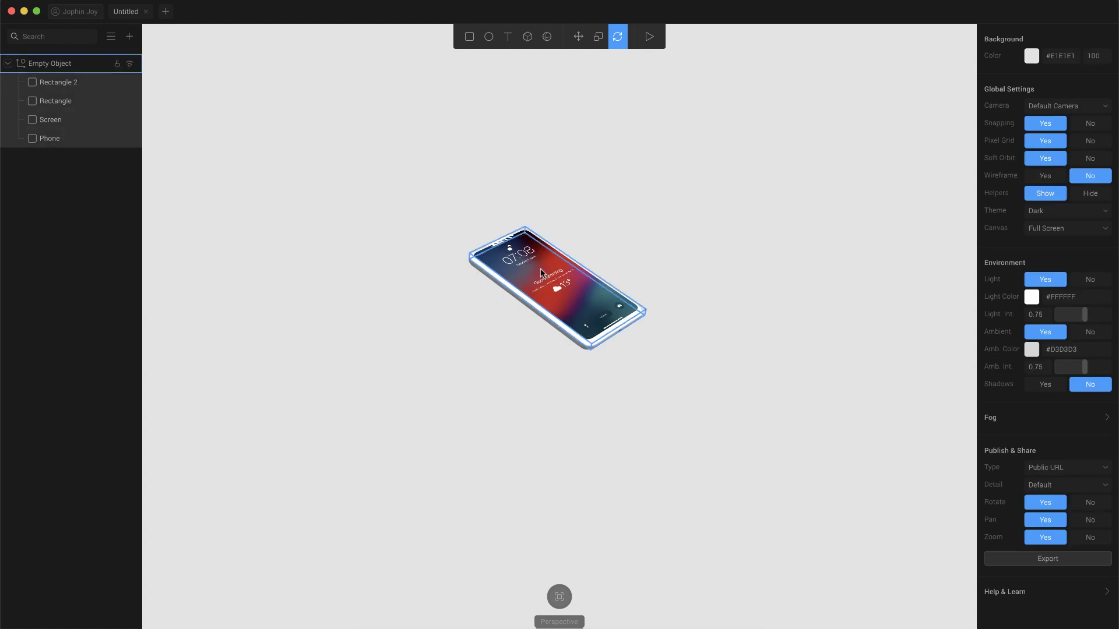
# Rotate the phone group about its Z axis to 39.
pyautogui.click(586, 309)
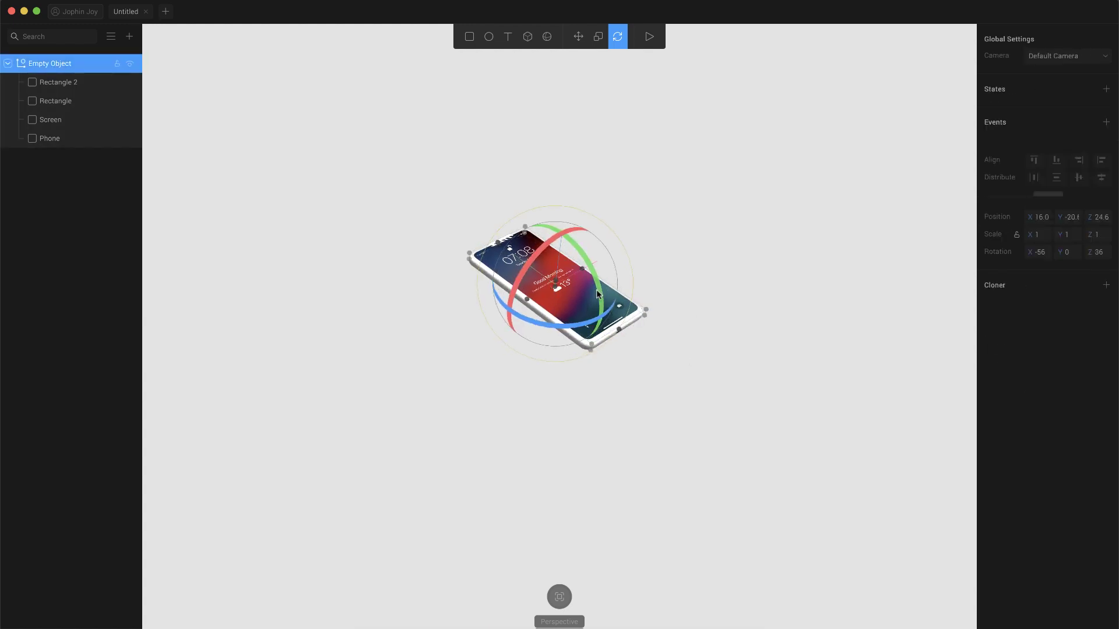
pyautogui.moveTo(594, 320); pyautogui.dragTo(601, 315)
pyautogui.press('v')
# Duplicate the phone group four times to get five phones in the scene.
pyautogui.scroll(4, 581, 310)
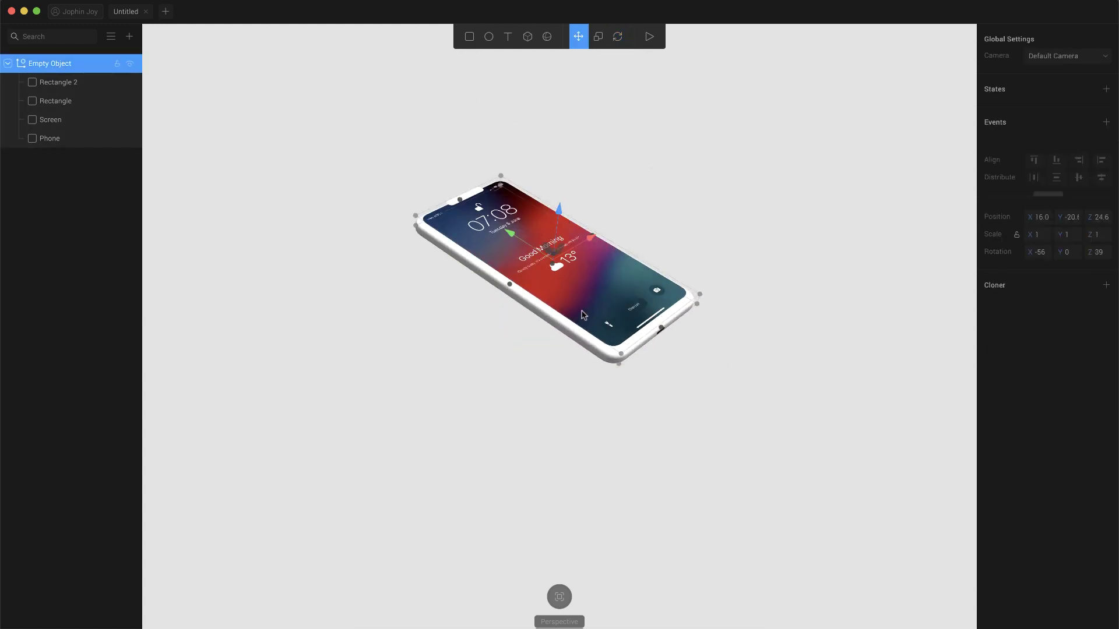
pyautogui.press('super+d')
pyautogui.press('super+d')
pyautogui.press('super+d')
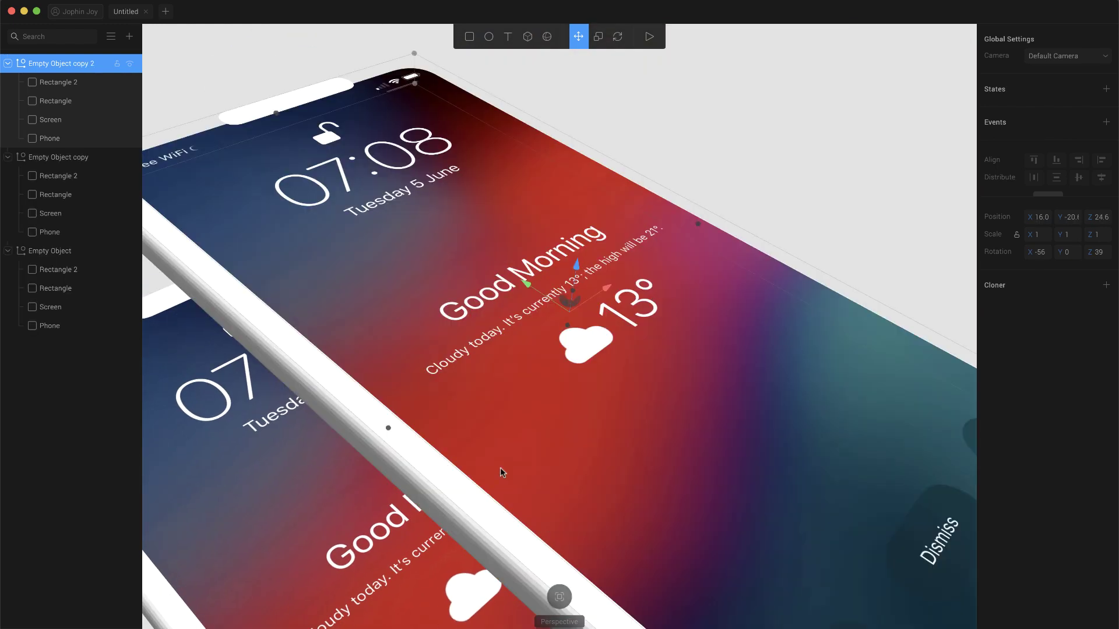
pyautogui.press('super+d')
pyautogui.scroll(-10, 673, 392)
pyautogui.scroll(6, 673, 392)
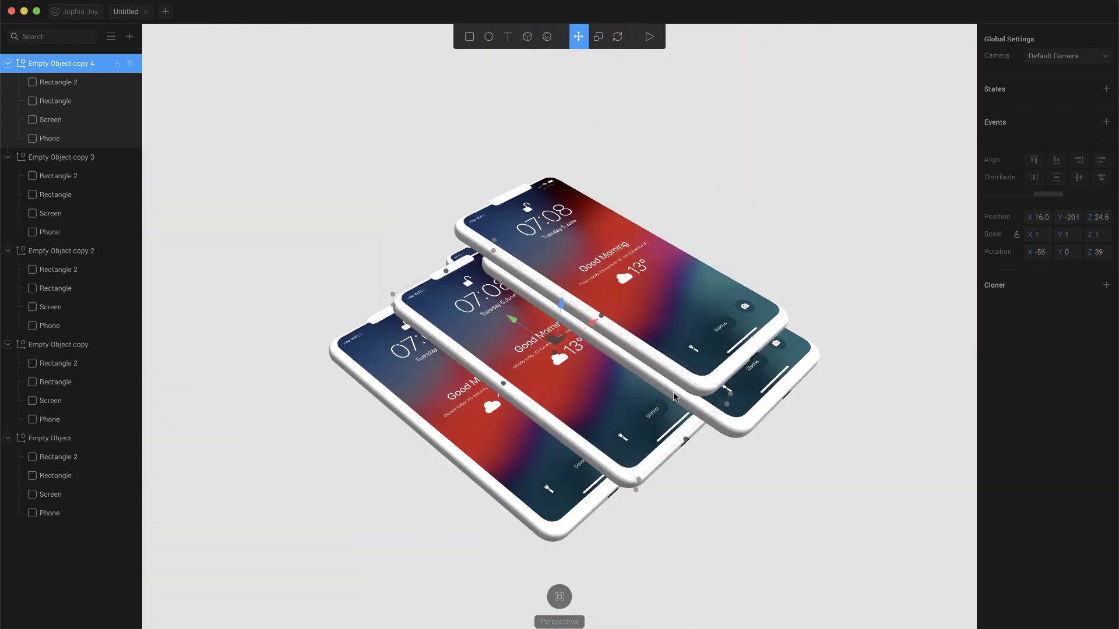
# Spread the duplicated phones apart and bring Empty Object copy 4 down in front of the original phone.
pyautogui.moveTo(668, 309); pyautogui.dragTo(840, 363)
pyautogui.click(563, 400)
pyautogui.moveTo(563, 400); pyautogui.dragTo(340, 205)
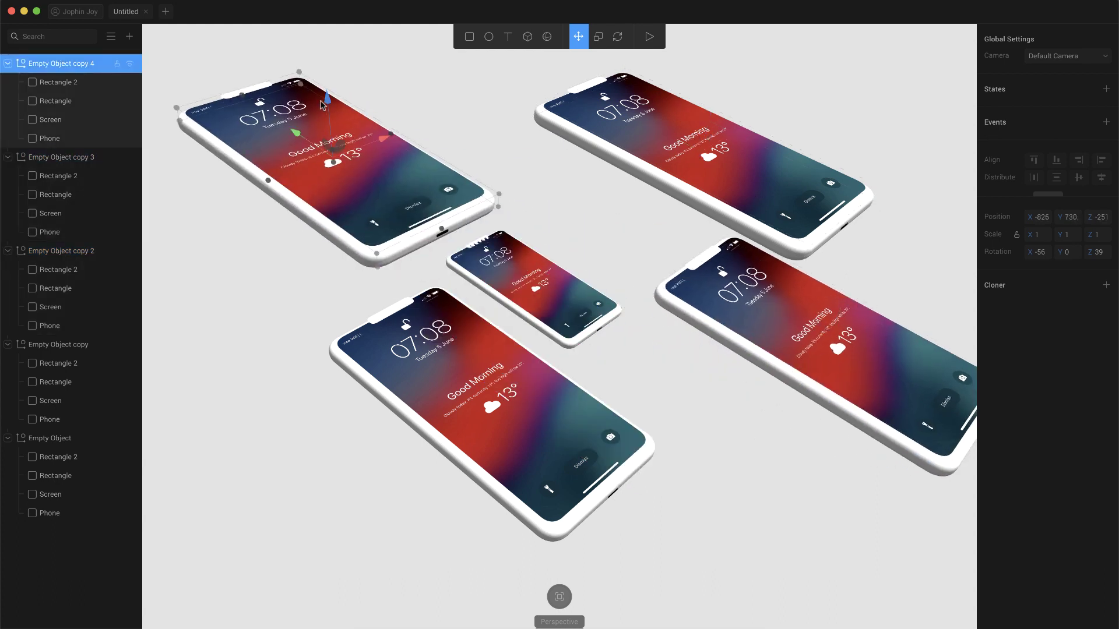
pyautogui.moveTo(330, 104); pyautogui.dragTo(345, 259)
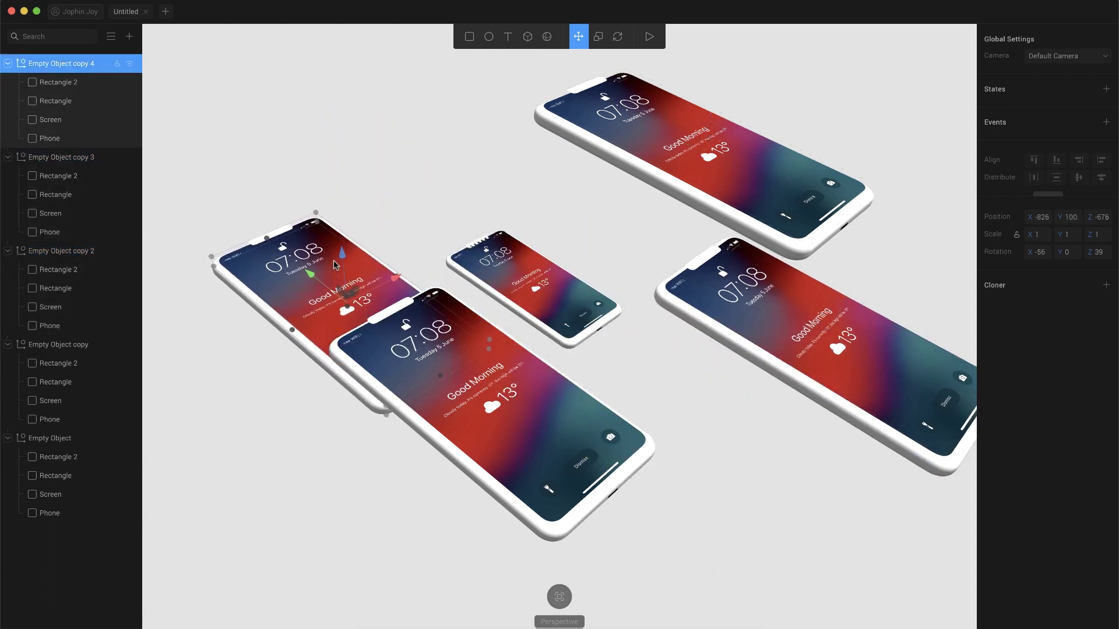
pyautogui.moveTo(571, 432); pyautogui.dragTo(679, 484)
pyautogui.moveTo(343, 255); pyautogui.dragTo(484, 318)
# Move Empty Object copy 3 down to the front, beside Empty Object copy 4.
pyautogui.click(844, 309)
pyautogui.moveTo(850, 293); pyautogui.dragTo(712, 436)
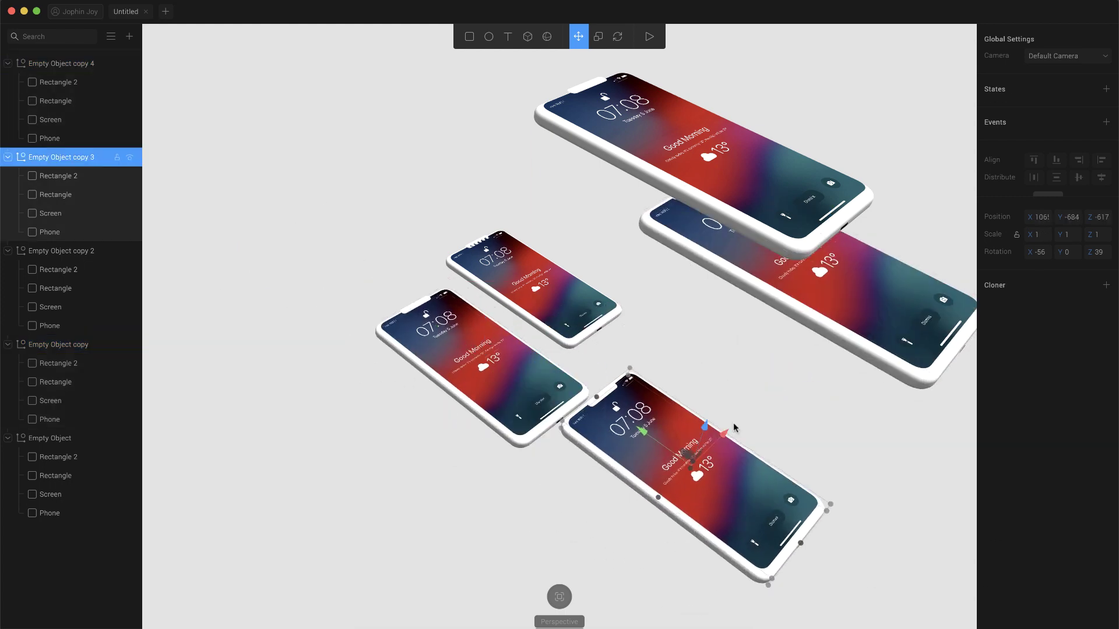
pyautogui.moveTo(712, 436); pyautogui.dragTo(706, 346)
# Adjust the heights of the duplicated phones in an edge-on view, bringing the two distant phones down near the others.
pyautogui.click(646, 513)
pyautogui.keyDown('alt'); pyautogui.moveTo(647, 512); pyautogui.dragTo(634, 464); pyautogui.keyUp('alt')
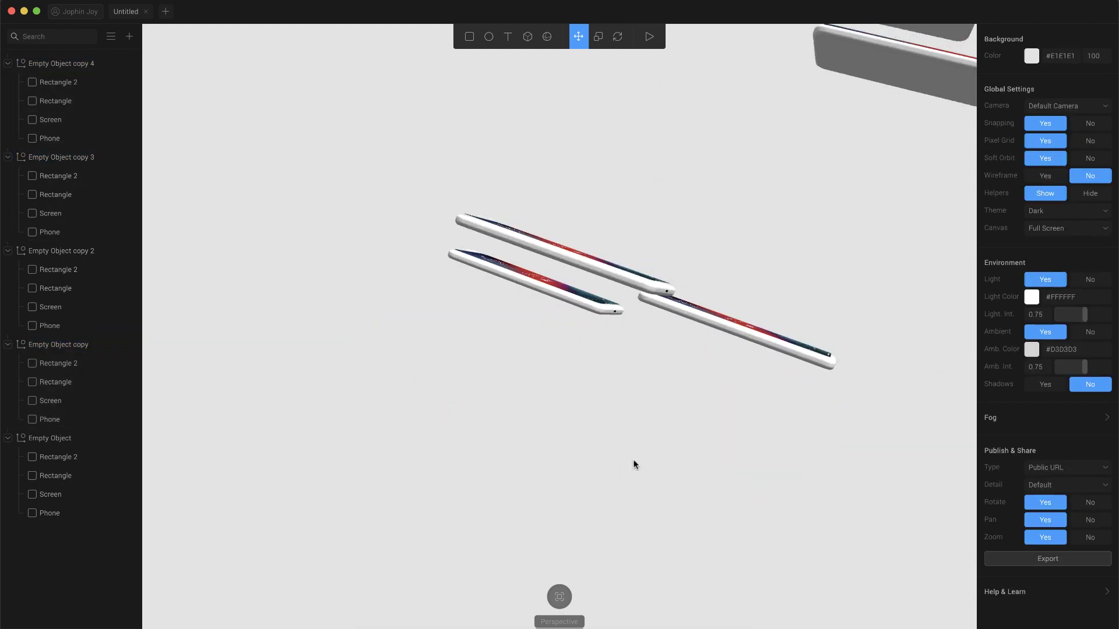
pyautogui.click(562, 255)
pyautogui.moveTo(581, 201); pyautogui.dragTo(565, 256)
pyautogui.click(735, 331)
pyautogui.moveTo(759, 272); pyautogui.dragTo(754, 286)
pyautogui.click(874, 70)
pyautogui.moveTo(874, 70); pyautogui.dragTo(738, 257)
pyautogui.click(926, 34)
pyautogui.moveTo(926, 34); pyautogui.dragTo(760, 216)
pyautogui.keyDown('alt'); pyautogui.moveTo(829, 300); pyautogui.dragTo(822, 372); pyautogui.keyUp('alt')
# Move Empty Object copy 2 and the front phone, Empty Object copy 3, closer together.
pyautogui.click(670, 334)
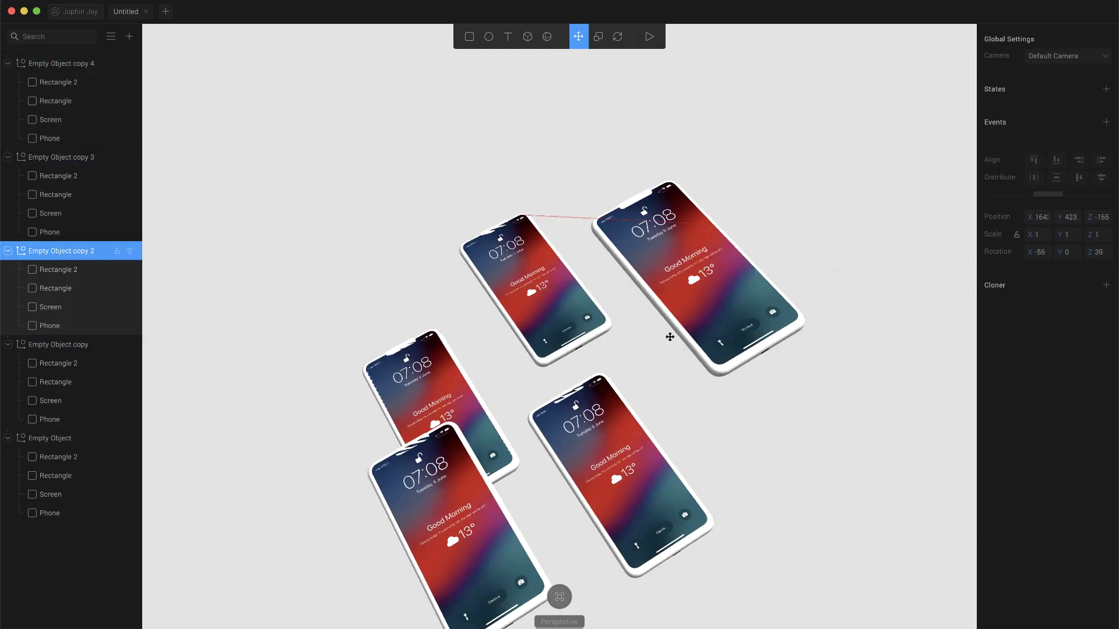
pyautogui.moveTo(700, 236); pyautogui.dragTo(711, 321)
pyautogui.click(652, 443)
pyautogui.moveTo(666, 443); pyautogui.dragTo(690, 404)
# Try nudging Empty Object copy 2 slightly sideways, and undo the last moves.
pyautogui.doubleClick(708, 318)
pyautogui.moveTo(724, 297); pyautogui.dragTo(735, 296)
pyautogui.press('super+z')
pyautogui.press('super+z')
# Reposition the remaining phones into a staggered layout with three phones behind and two in front.
pyautogui.click(443, 387)
pyautogui.moveTo(490, 385); pyautogui.dragTo(532, 363)
pyautogui.moveTo(449, 351); pyautogui.dragTo(439, 338)
pyautogui.click(451, 513)
pyautogui.moveTo(502, 493); pyautogui.dragTo(864, 279)
pyautogui.click(797, 455)
pyautogui.moveTo(797, 455); pyautogui.dragTo(687, 359)
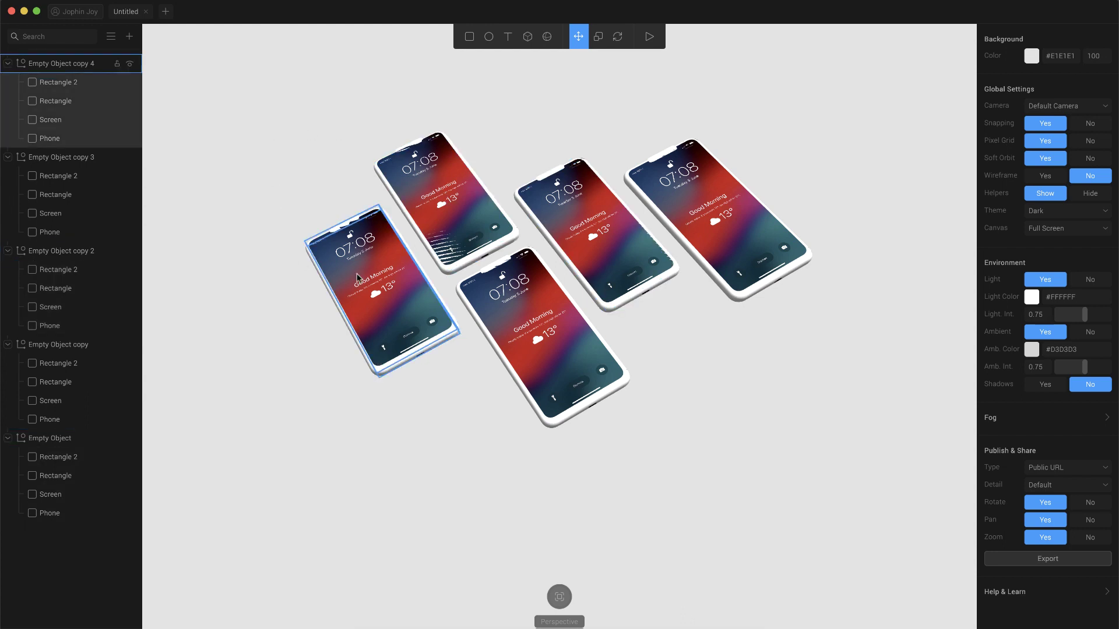
# Apply the pink quick-actions image to the Screen of Empty Object copy 4 and the widget home screen image to that of copy 3.
pyautogui.click(67, 119)
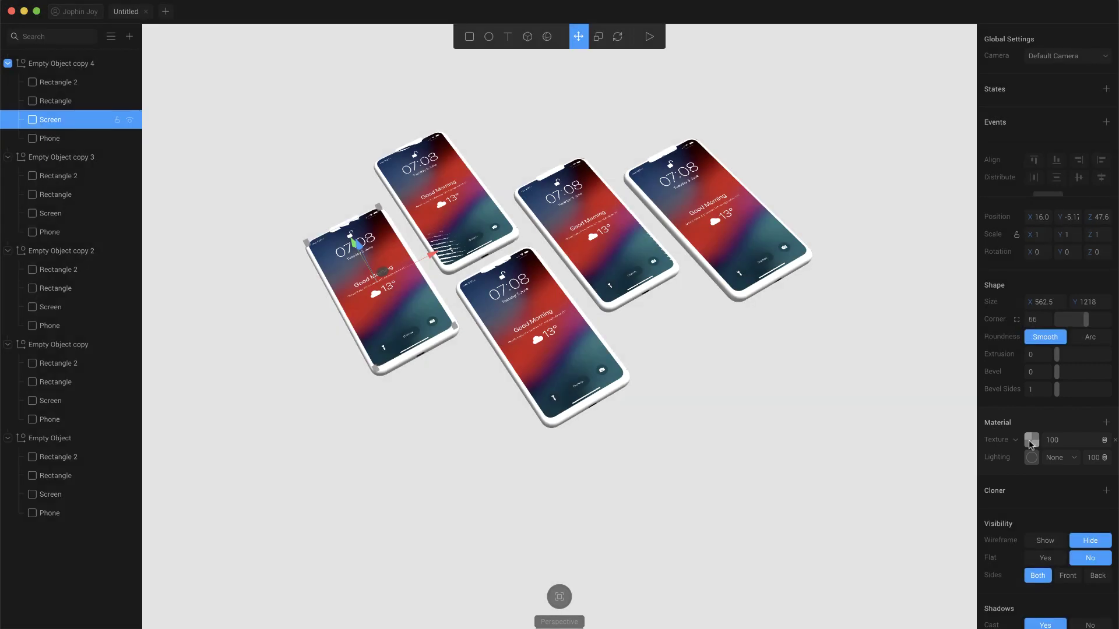
pyautogui.click(1031, 440)
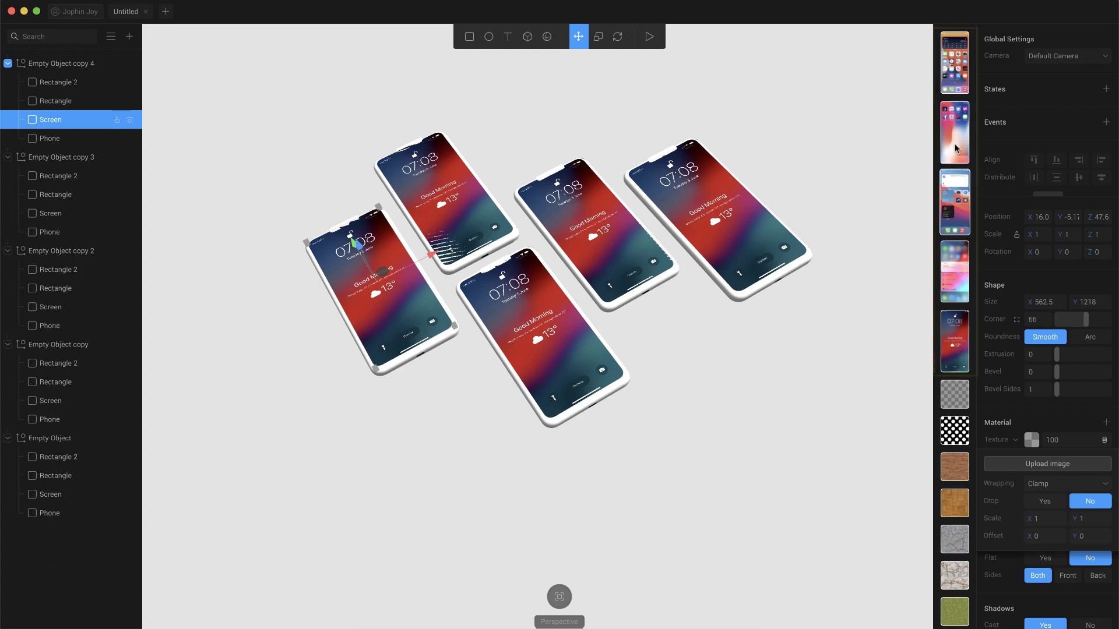
pyautogui.click(961, 286)
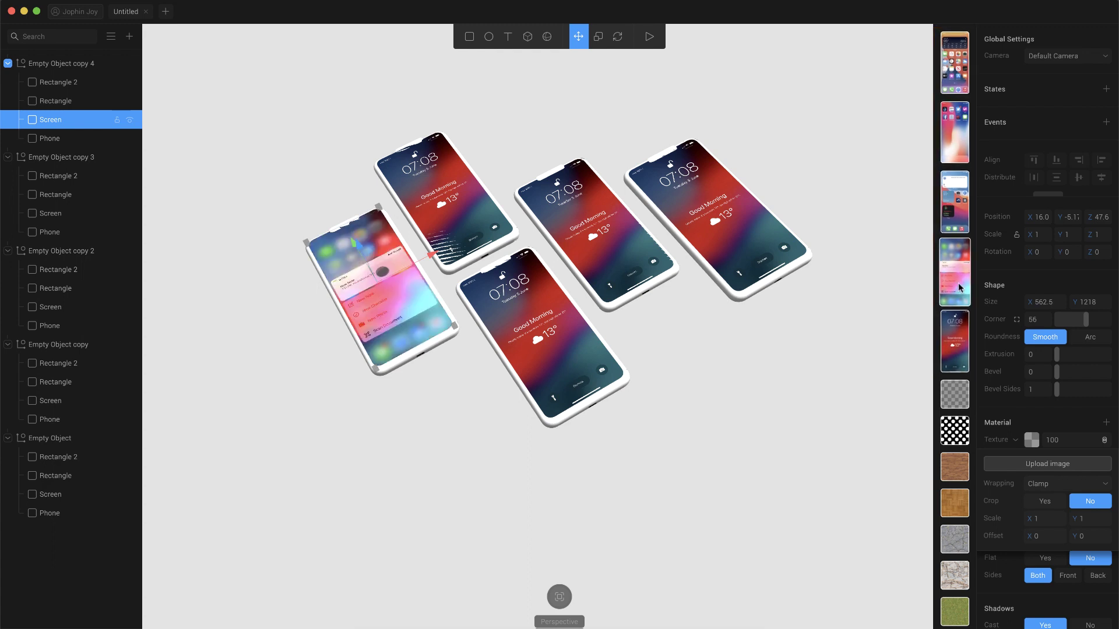
pyautogui.click(571, 346)
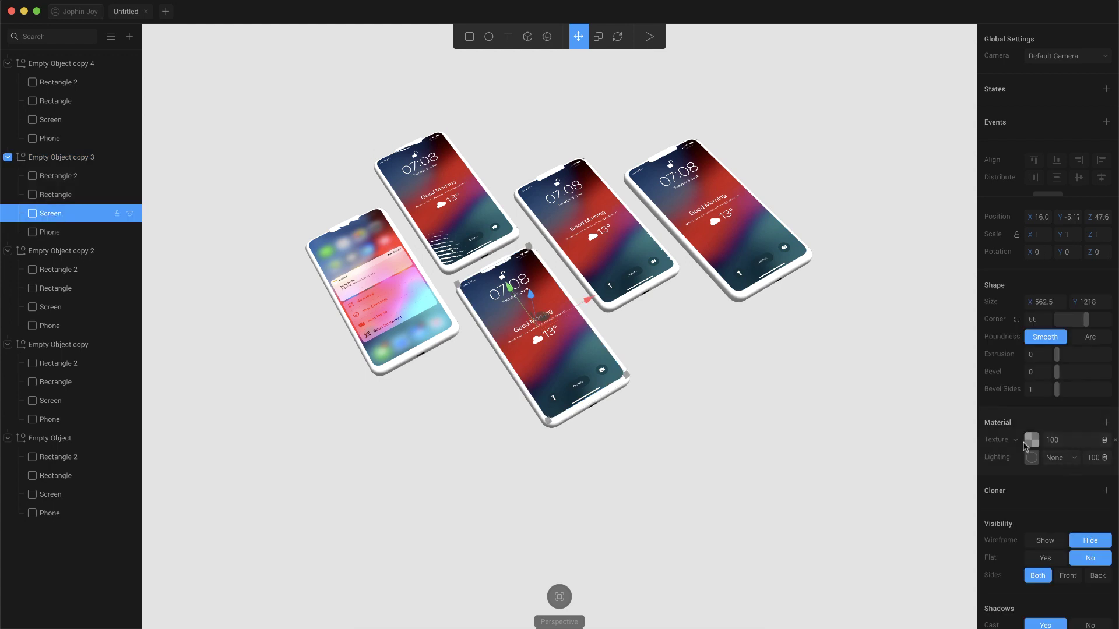
pyautogui.click(1028, 440)
pyautogui.click(954, 202)
# Apply the red-and-blue home screen image to the Screen of Empty Object copy 2 and the orange home screen image to that of Empty Object copy.
pyautogui.click(50, 306)
pyautogui.click(1030, 440)
pyautogui.click(954, 132)
pyautogui.click(50, 400)
pyautogui.click(1030, 440)
pyautogui.click(959, 55)
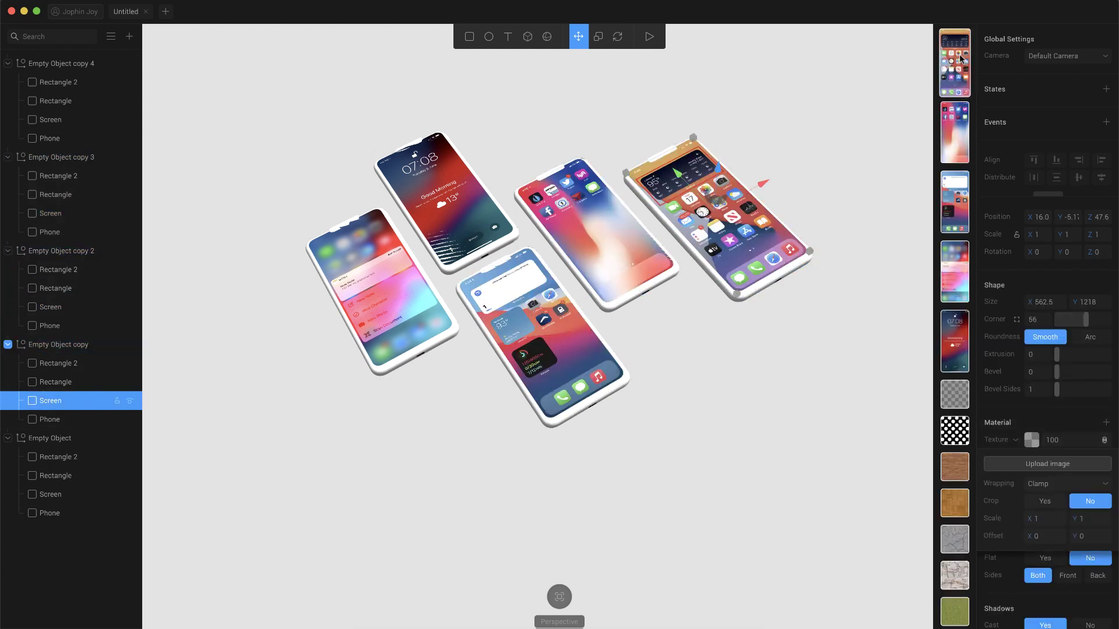
# Lower Empty Object copy 4 and the far phone, Empty Object copy, in a side view to line them up with the other phones.
pyautogui.click(774, 386)
pyautogui.keyDown('alt'); pyautogui.moveTo(772, 380); pyautogui.dragTo(723, 440); pyautogui.keyUp('alt')
pyautogui.moveTo(722, 439); pyautogui.dragTo(740, 377, button='right')
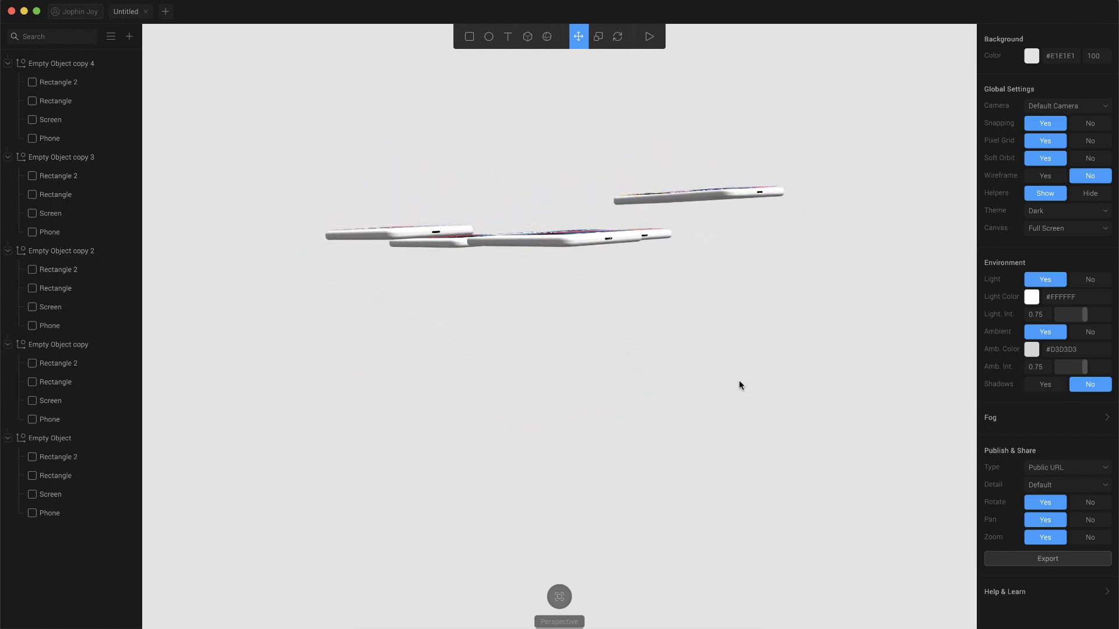
pyautogui.click(427, 232)
pyautogui.moveTo(391, 165); pyautogui.dragTo(390, 180)
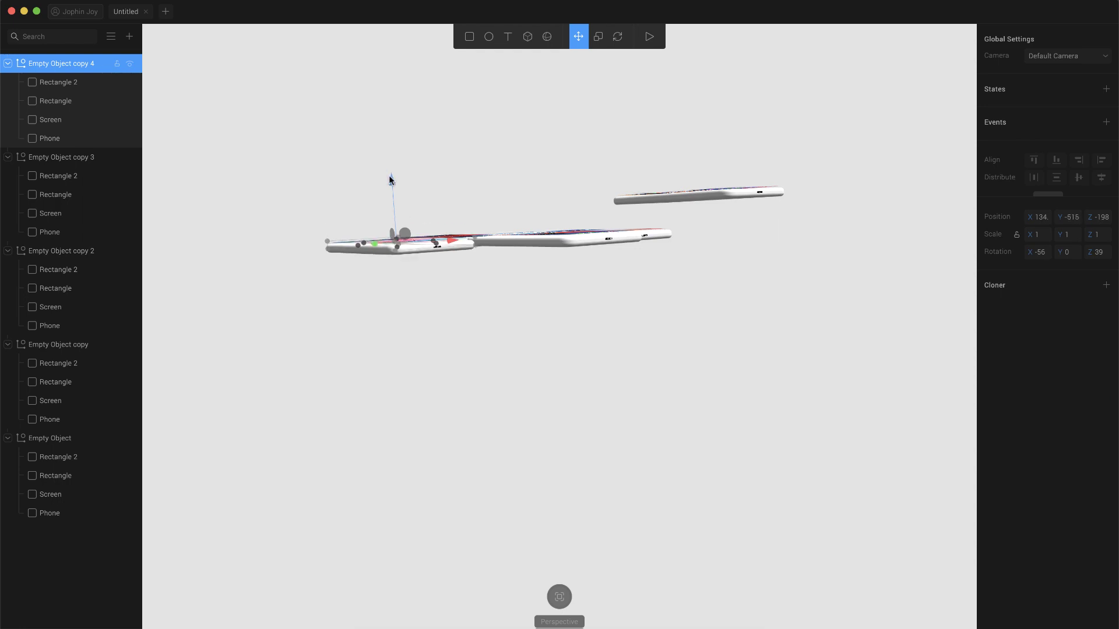
pyautogui.click(734, 195)
pyautogui.moveTo(694, 135); pyautogui.dragTo(696, 169)
pyautogui.moveTo(697, 338); pyautogui.dragTo(671, 342)
pyautogui.moveTo(671, 346); pyautogui.dragTo(719, 312, button='right')
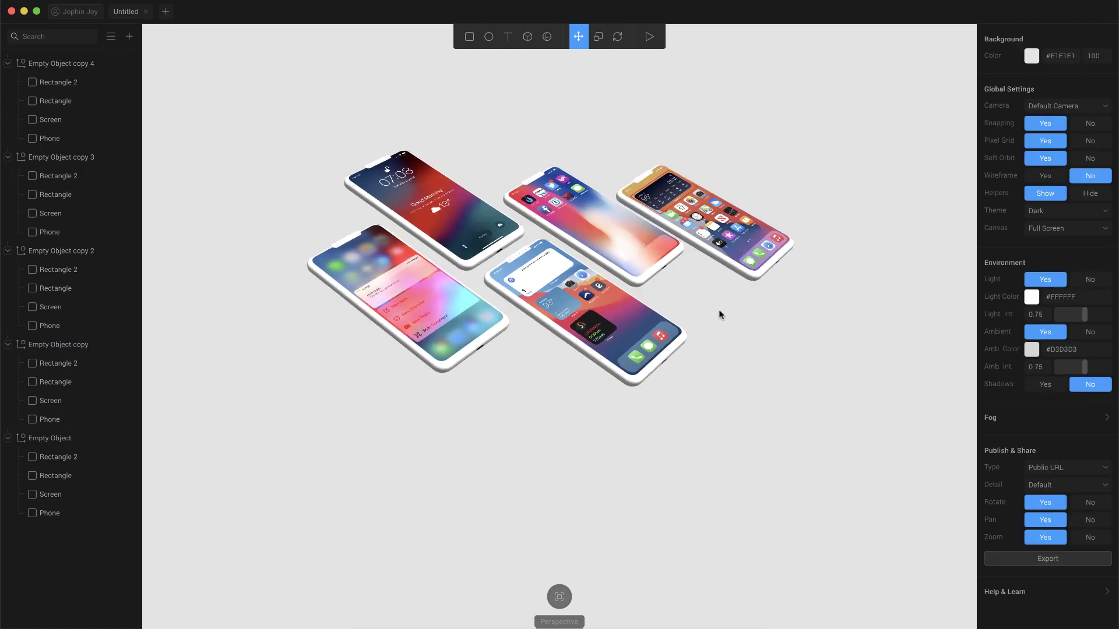
pyautogui.press('super+a')
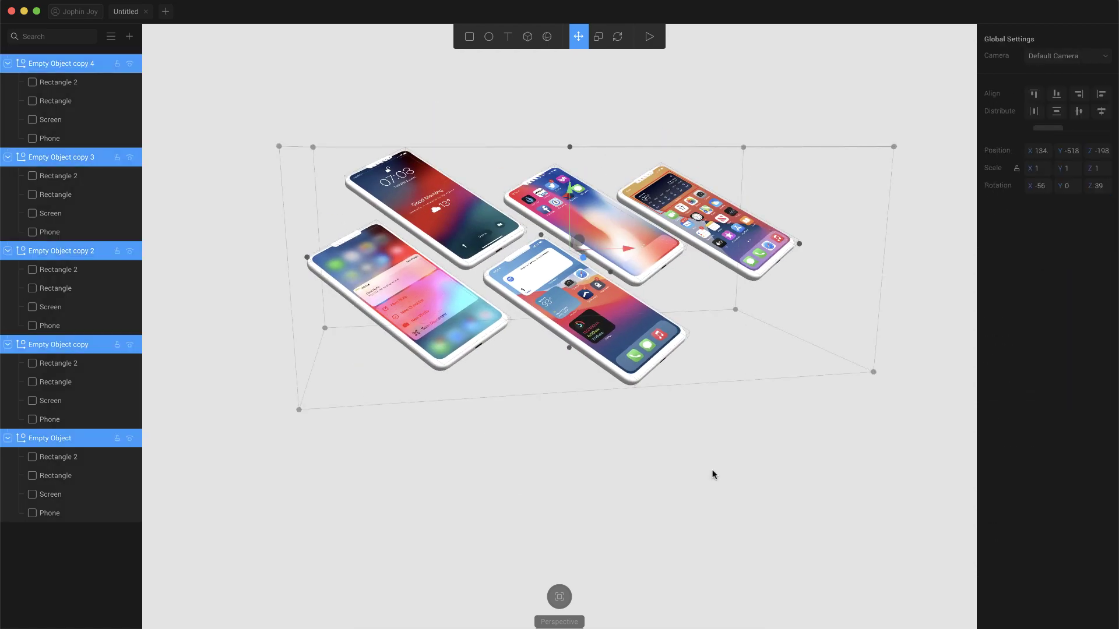
pyautogui.click(834, 502)
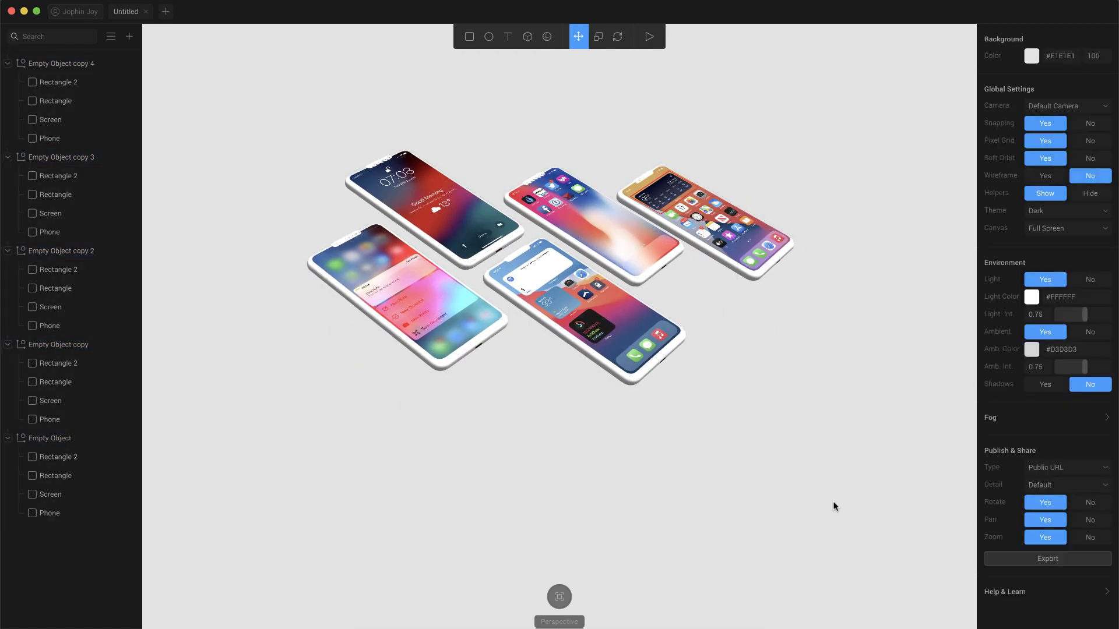
pyautogui.click(1081, 467)
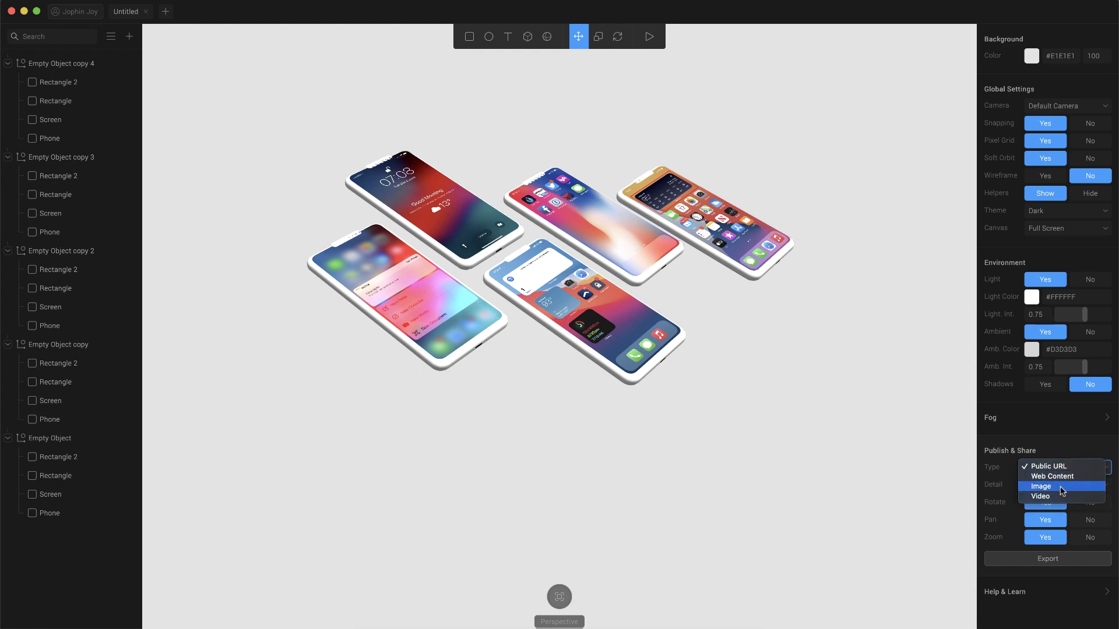
pyautogui.click(697, 441)
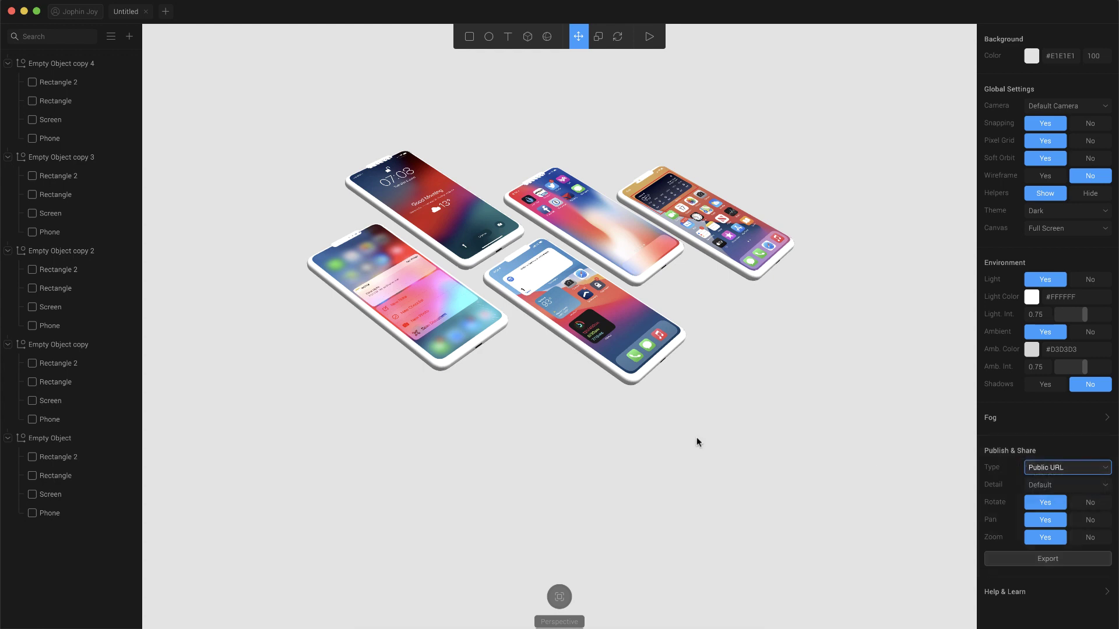
# Try adding a directional light to the scene, and undo it.
pyautogui.click(127, 37)
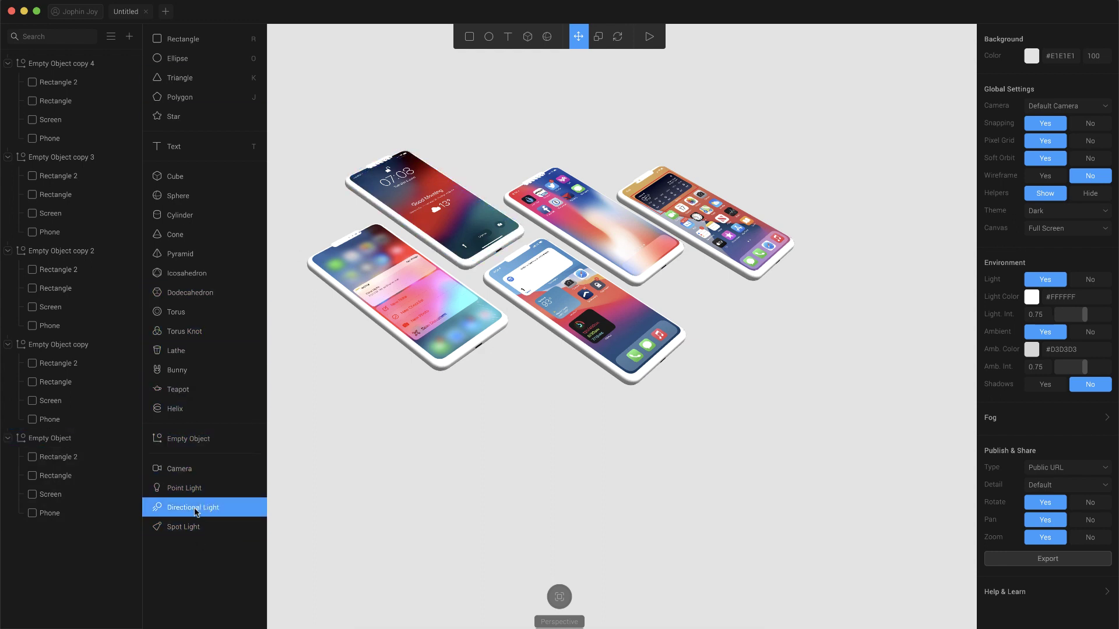
pyautogui.click(239, 509)
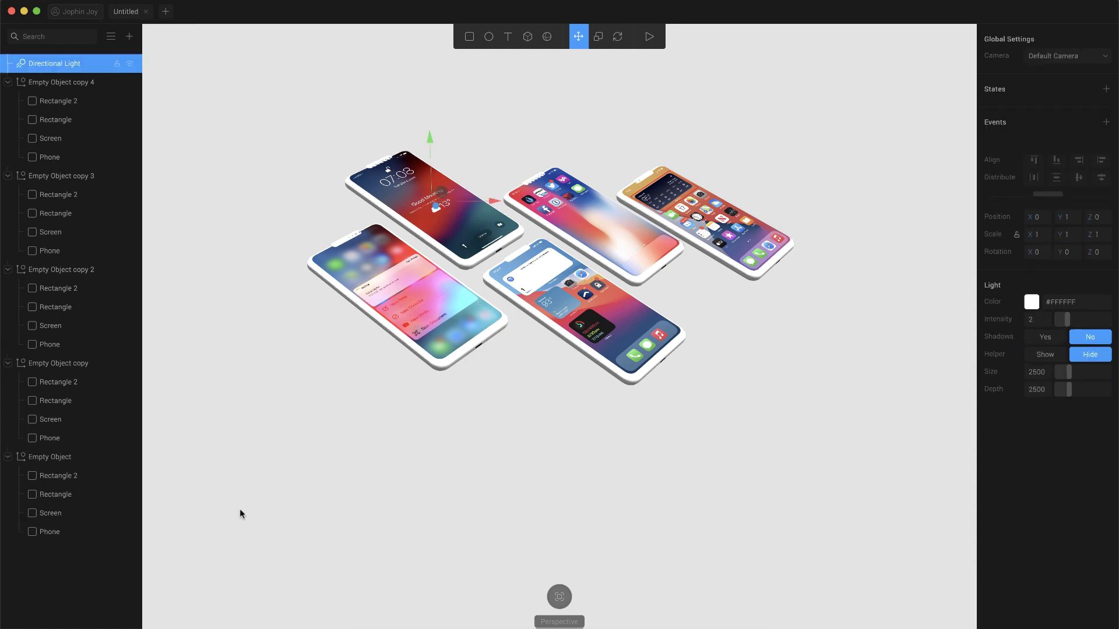
pyautogui.press('super+z')
pyautogui.press('super+z')
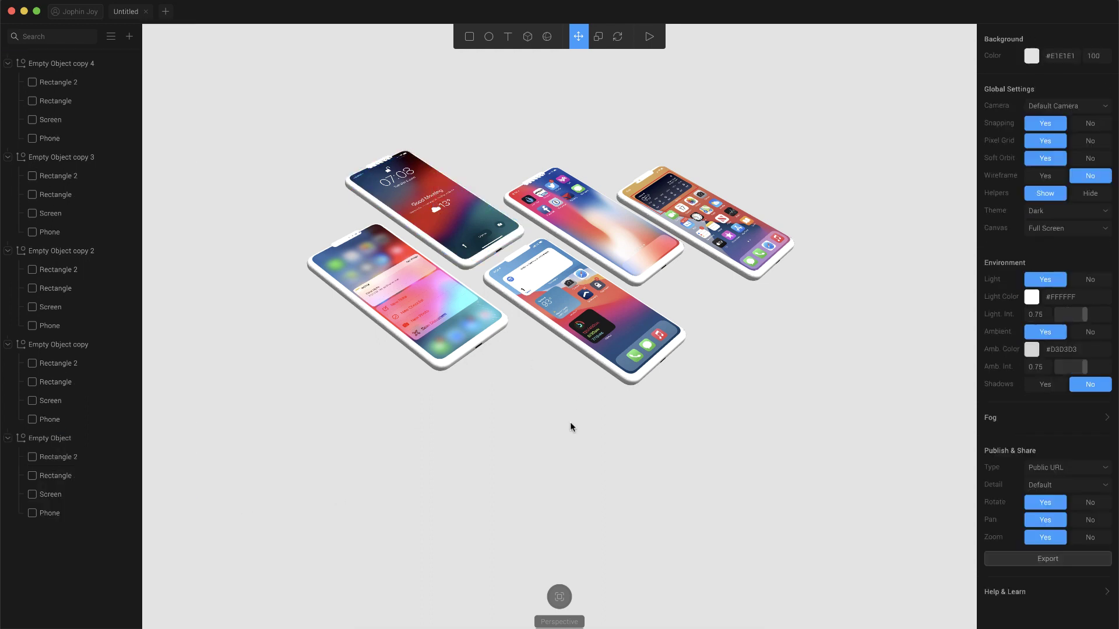
# Export the composed scene as a Public URL and dismiss the link dialog.
pyautogui.click(561, 459)
pyautogui.moveTo(844, 382); pyautogui.dragTo(797, 406)
pyautogui.moveTo(797, 410)
pyautogui.mouseDown(button='right')
pyautogui.moveTo(786, 414)
pyautogui.moveTo(821, 380)
pyautogui.moveTo(816, 401)
pyautogui.mouseUp(button='right')
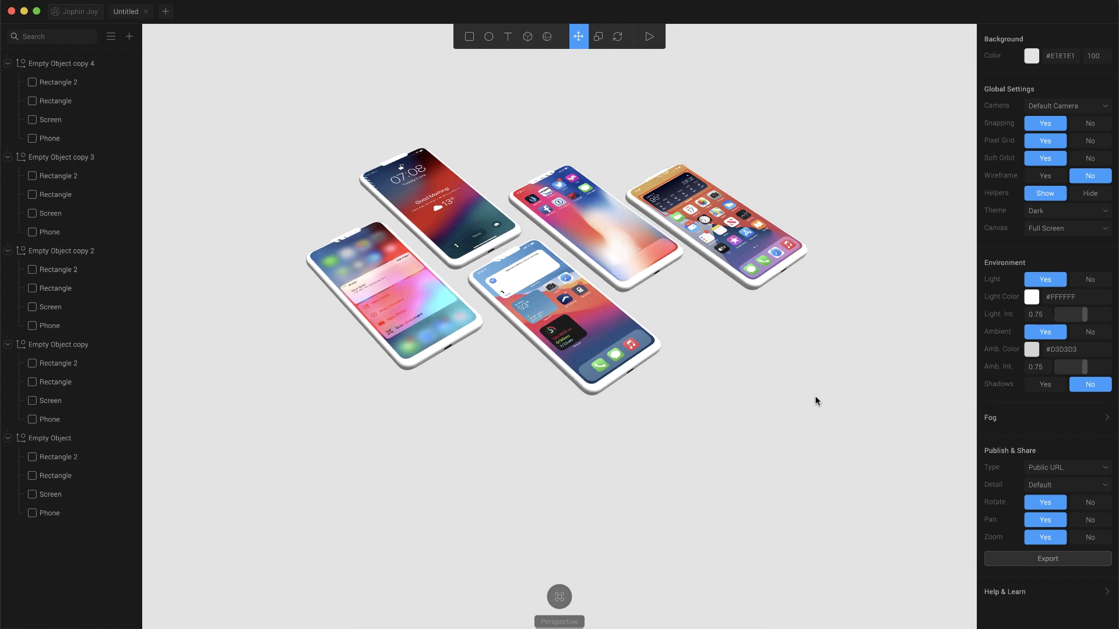
pyautogui.click(1063, 467)
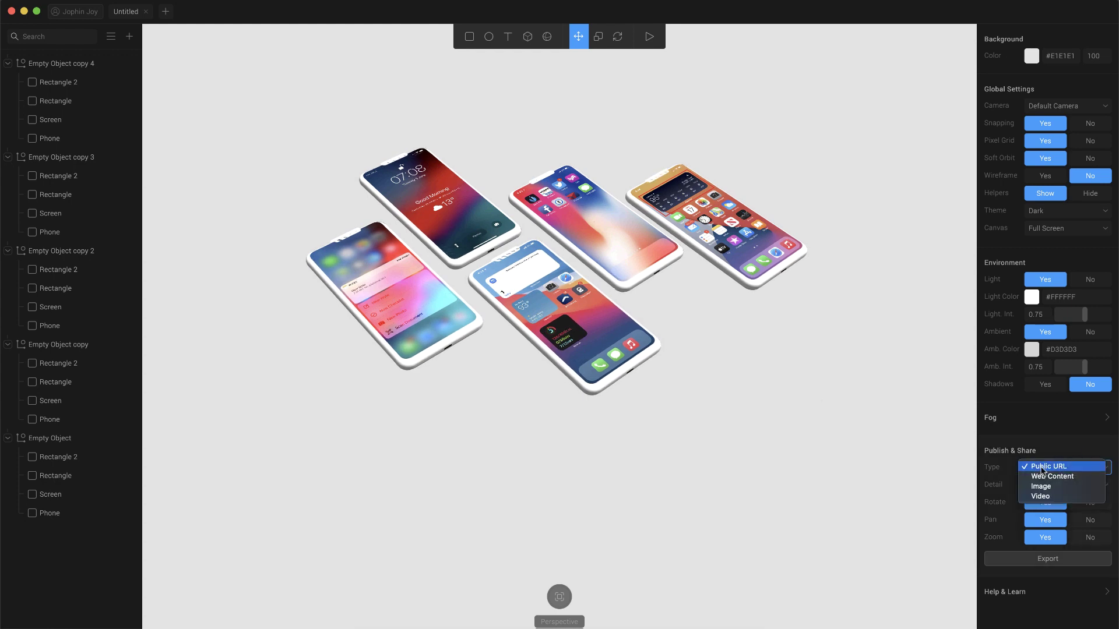
pyautogui.click(1055, 560)
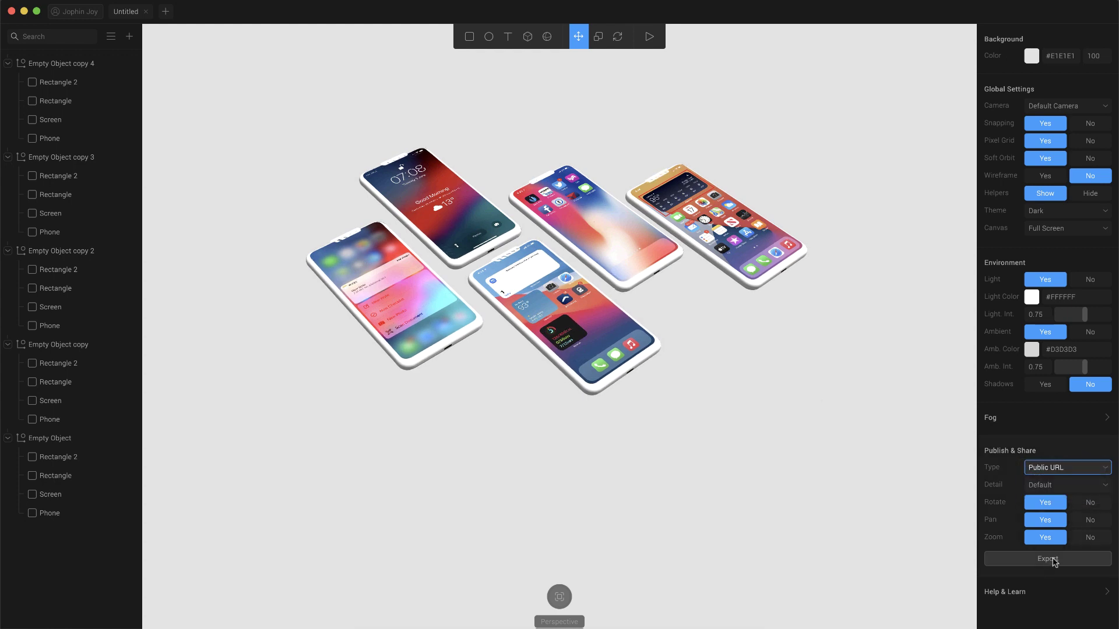
pyautogui.click(1053, 559)
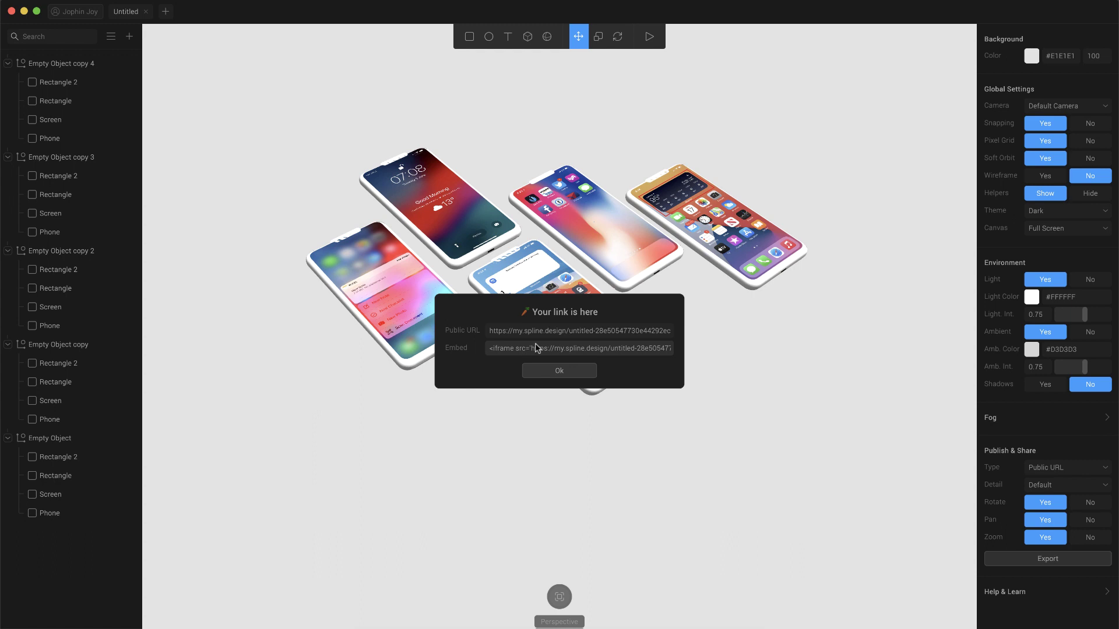
pyautogui.click(580, 371)
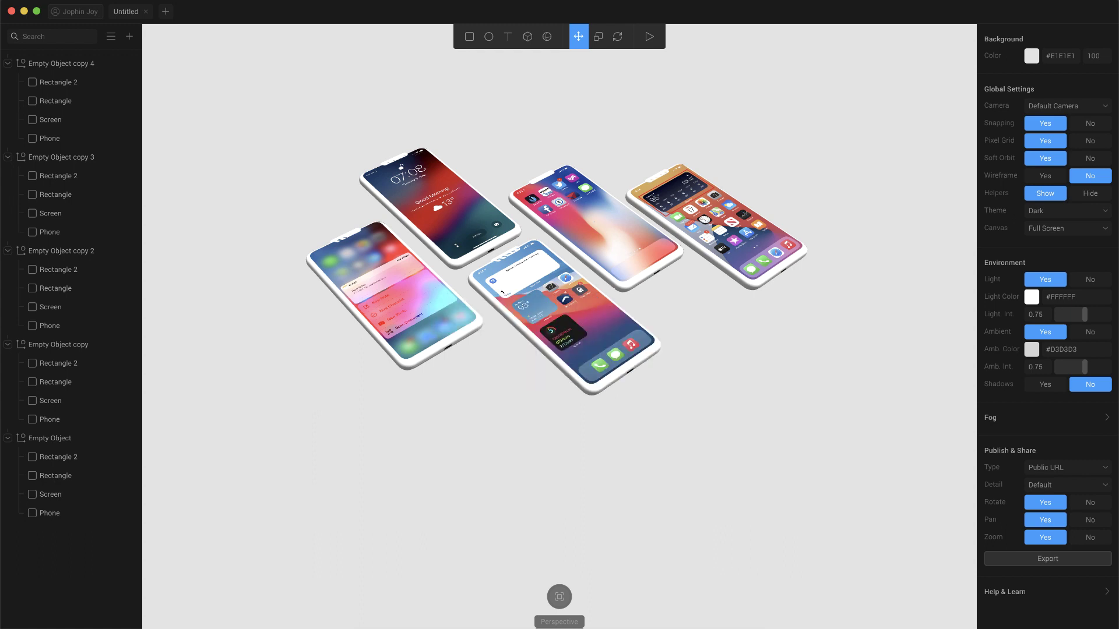
# Export the scene as an image in JPG format.
pyautogui.click(1040, 472)
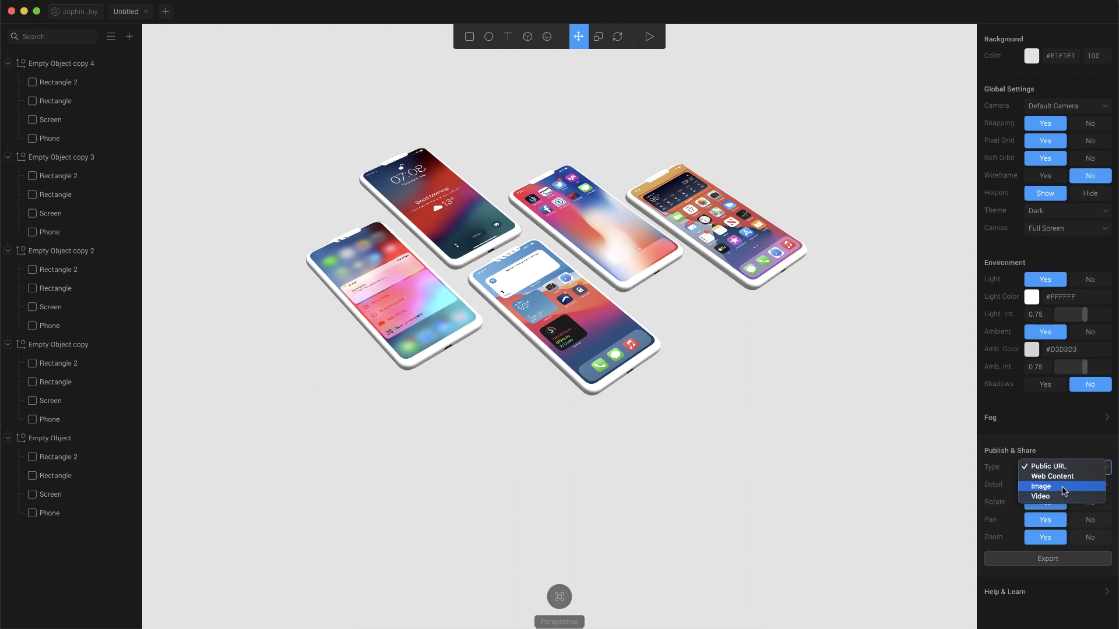
pyautogui.click(1063, 488)
pyautogui.click(1075, 485)
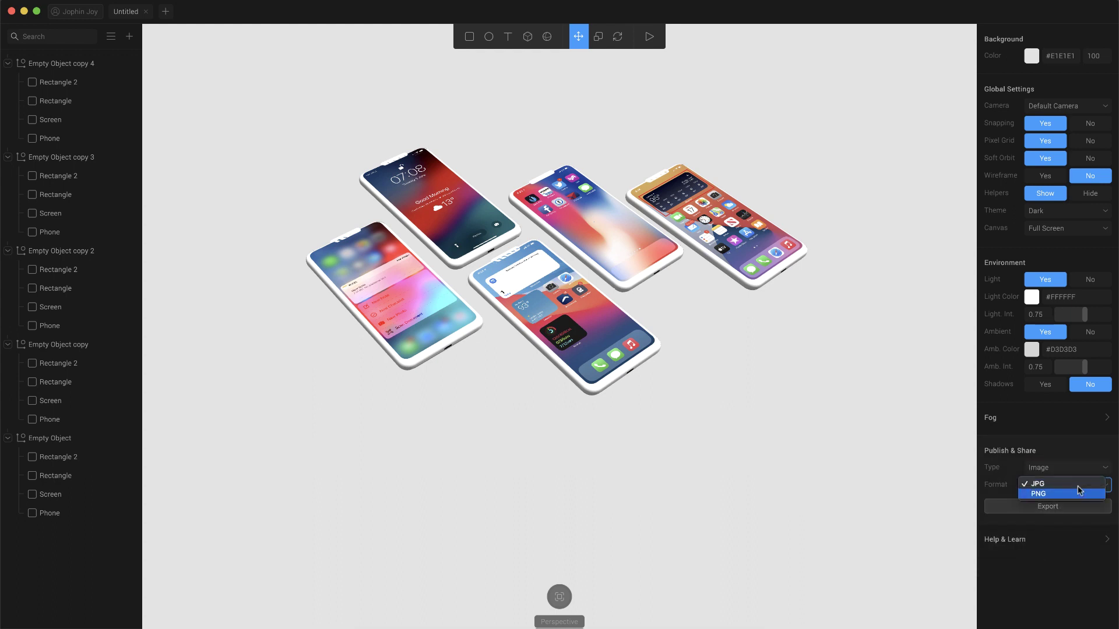
pyautogui.click(994, 516)
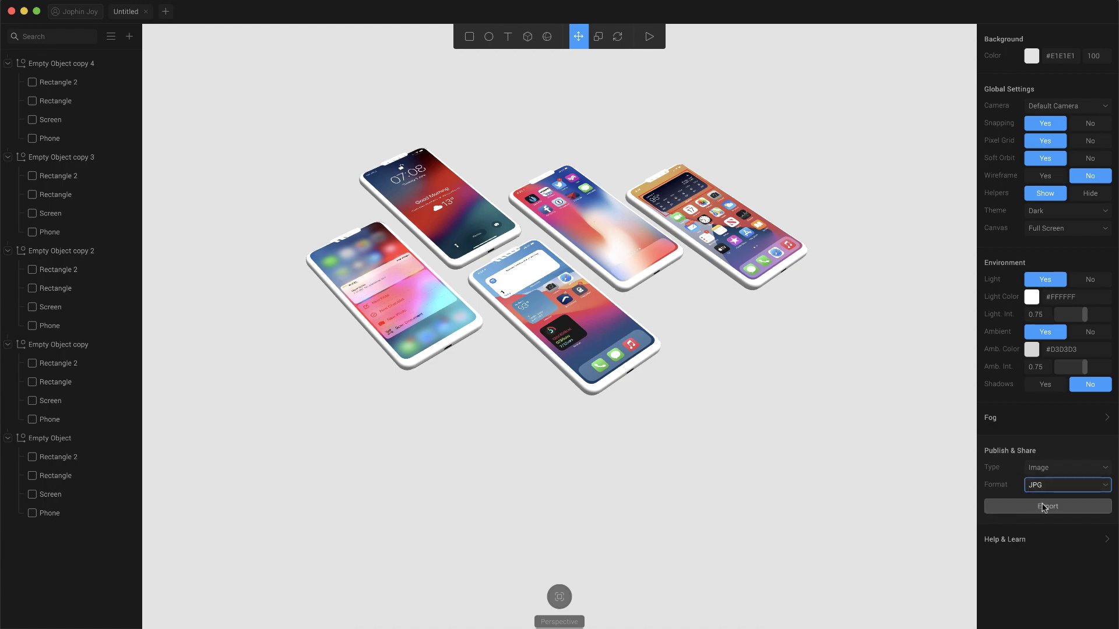
pyautogui.click(1043, 506)
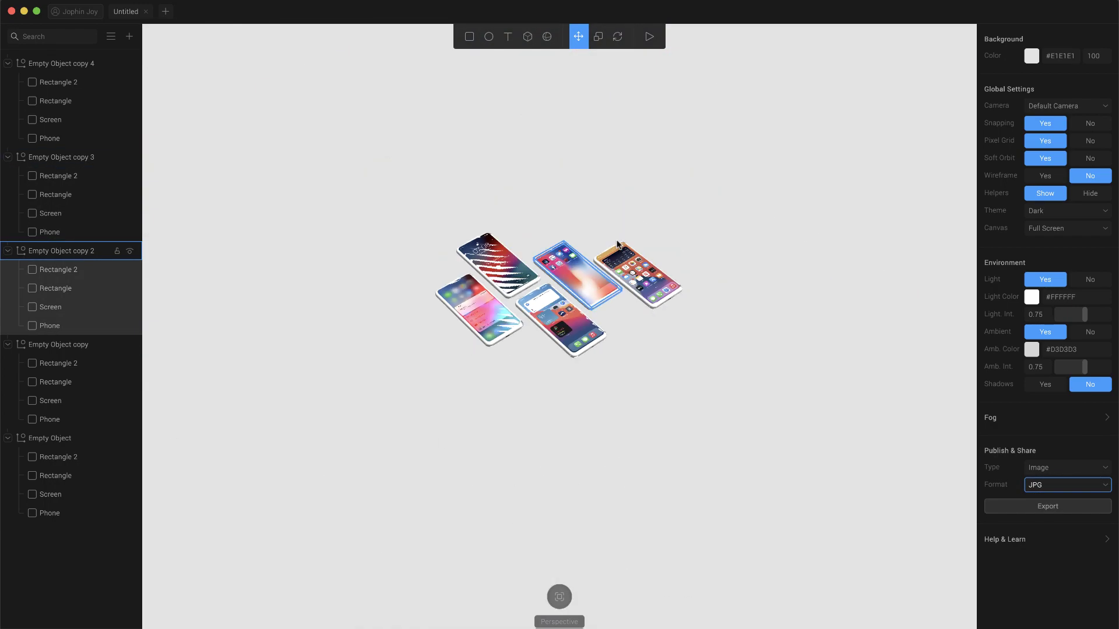
# Export a closer perspective view of the five phones as scene.jpg to the Desktop.
pyautogui.press('super+a')
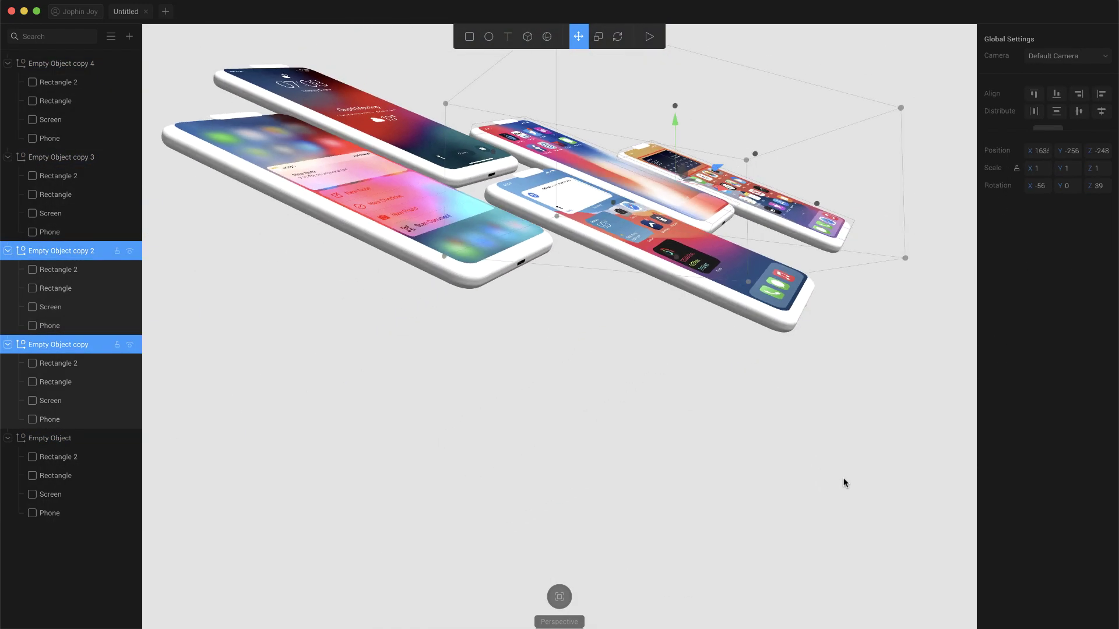
pyautogui.keyDown('alt'); pyautogui.moveTo(843, 478); pyautogui.dragTo(814, 495); pyautogui.keyUp('alt')
pyautogui.click(814, 495)
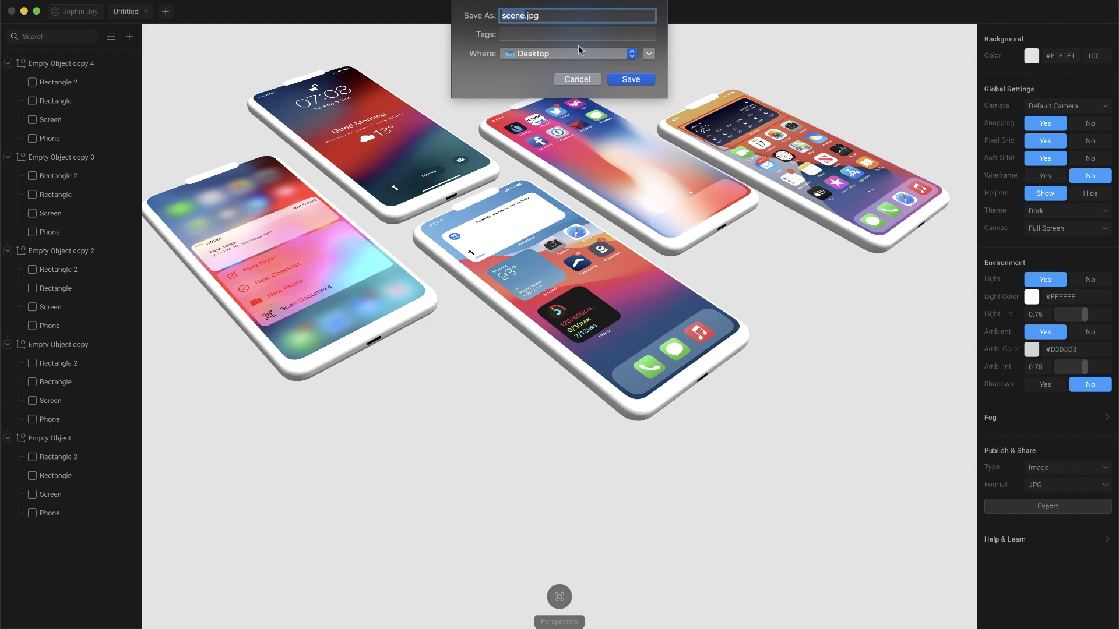
pyautogui.click(631, 80)
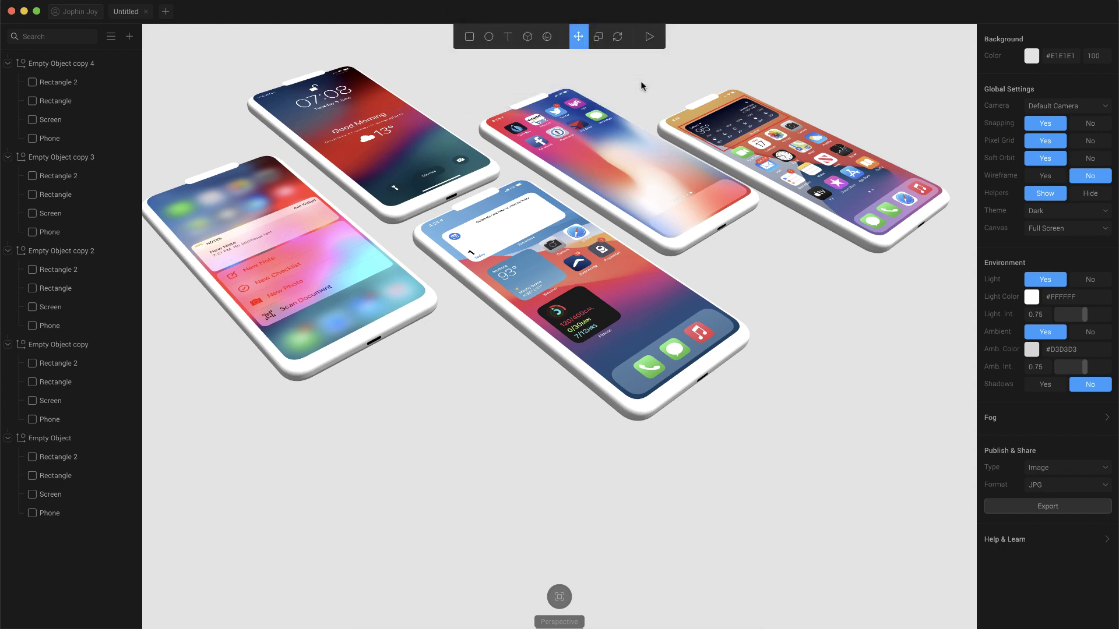
# Preview the exported scene.jpg from the Desktop and examine the phones' screen details up close.
pyautogui.click(368, 628)
pyautogui.press('space')
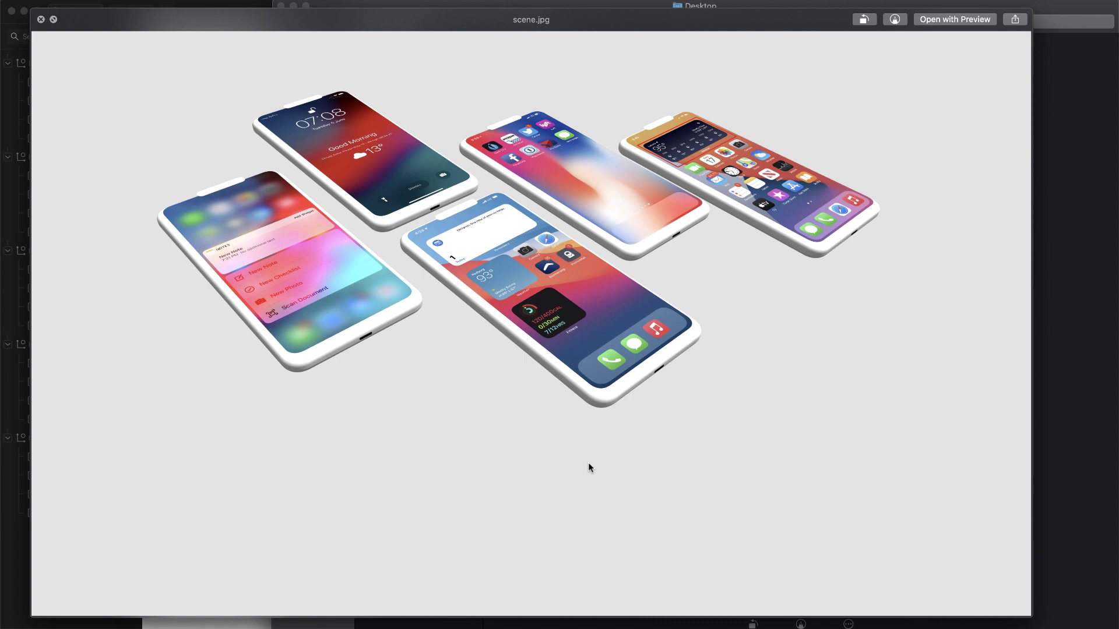
pyautogui.scroll(5, 530, 229)
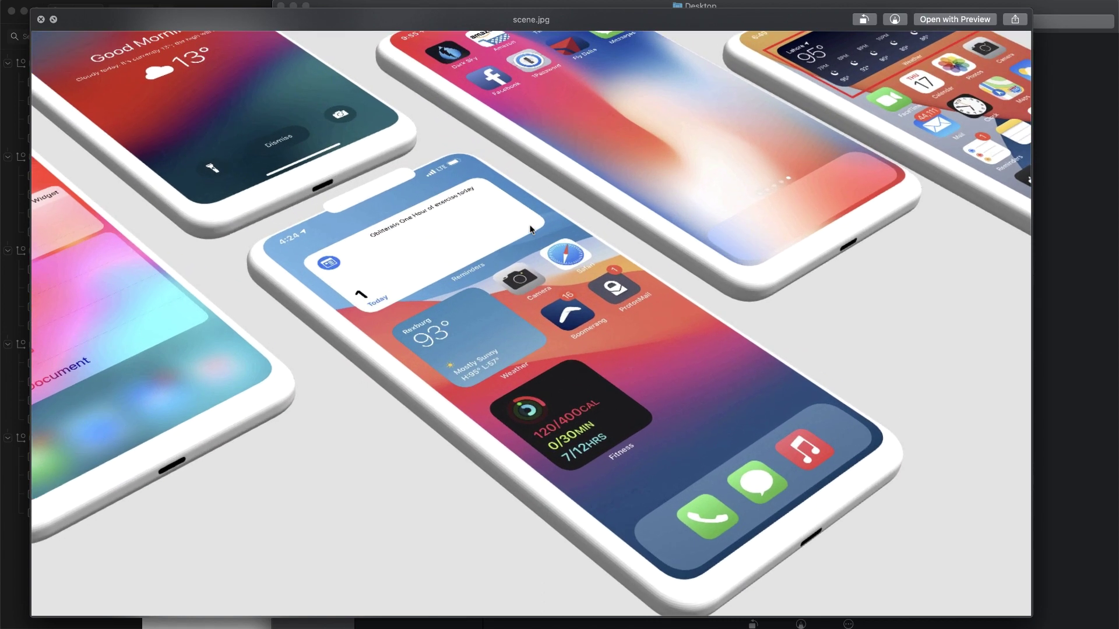
pyautogui.scroll(-5, 530, 229)
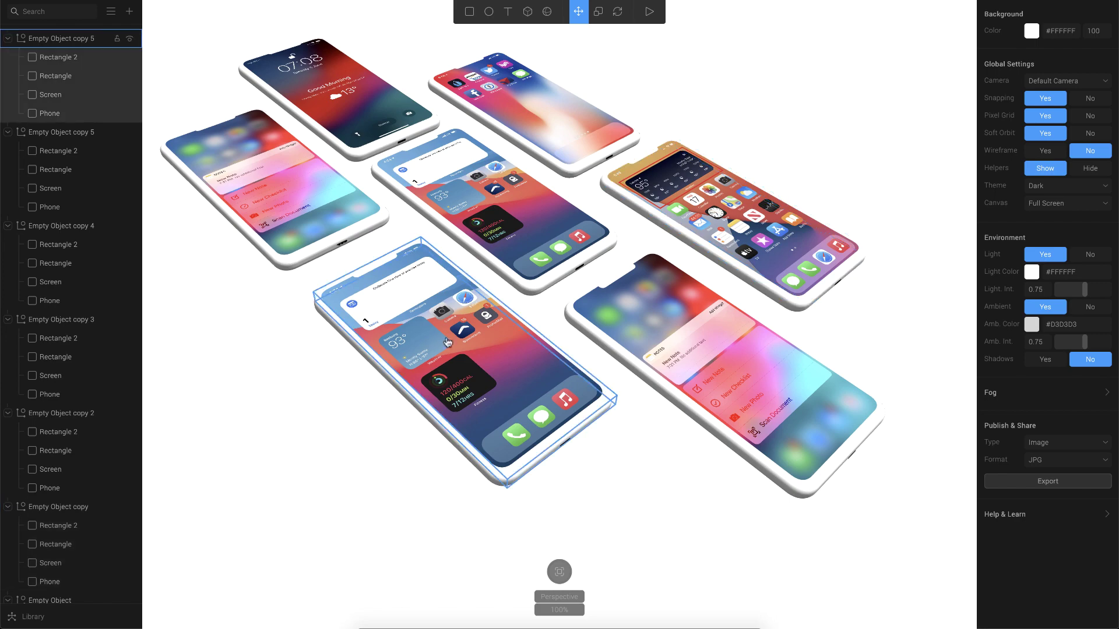
# Rotate the center phone, Empty Object copy 3, to a rotation of about X -42 and Z 38.
pyautogui.click(593, 281)
pyautogui.click(520, 343)
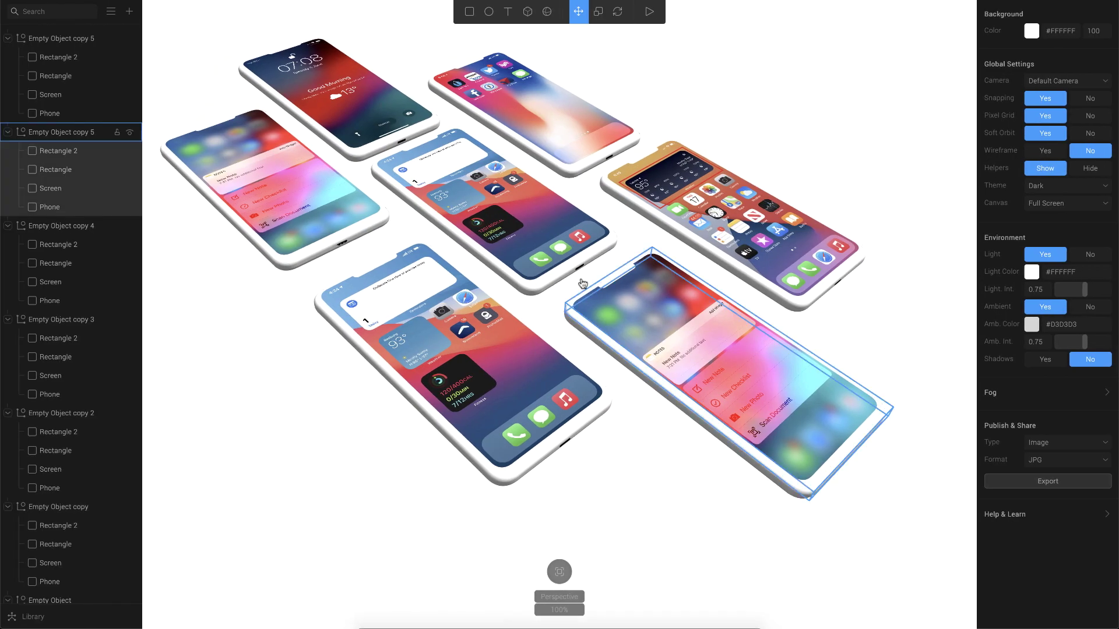
pyautogui.click(505, 259)
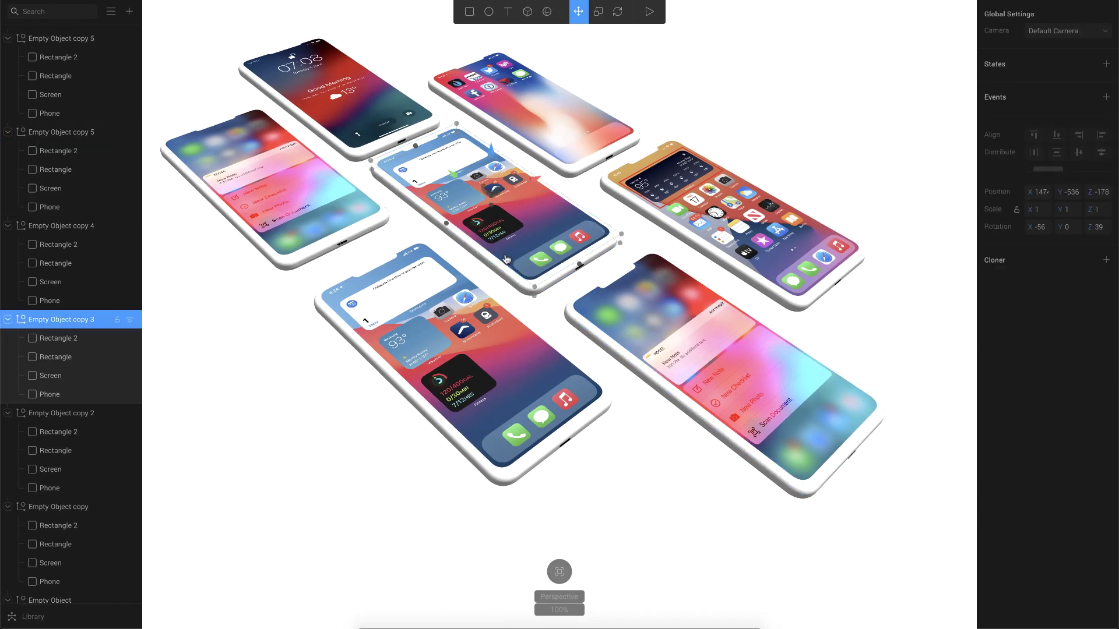
pyautogui.click(617, 11)
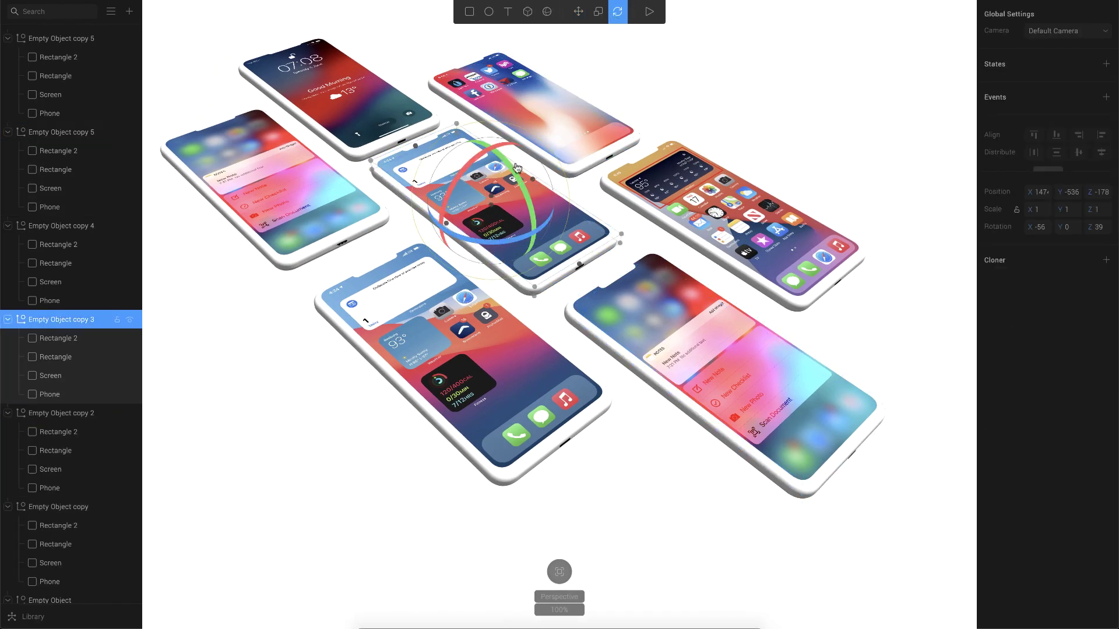
pyautogui.moveTo(511, 169)
pyautogui.mouseDown()
pyautogui.moveTo(527, 169)
pyautogui.moveTo(469, 167)
pyautogui.mouseUp()
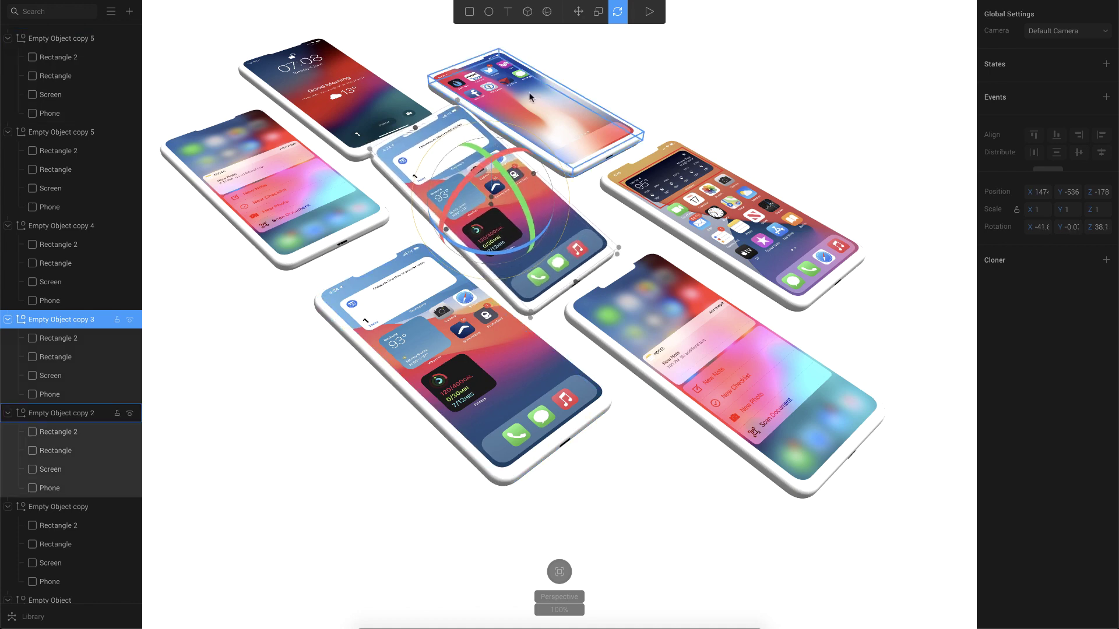
# Move the tilted center phone, Empty Object copy 3, to a position of about X 1570 and Y -478, and deselect it.
pyautogui.click(578, 16)
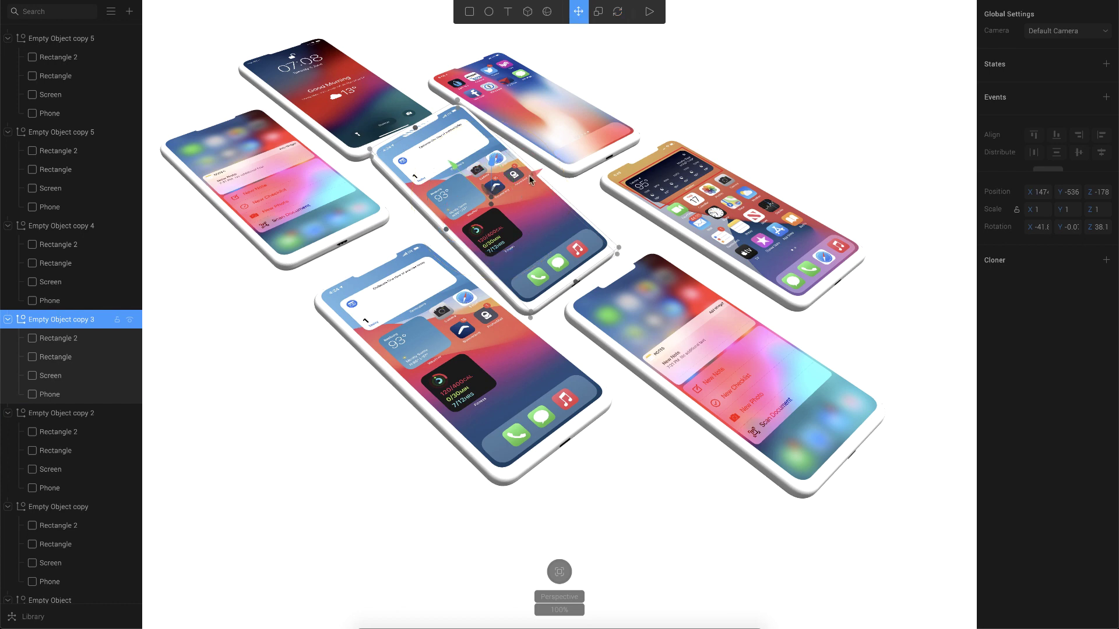
pyautogui.moveTo(538, 173); pyautogui.dragTo(559, 155)
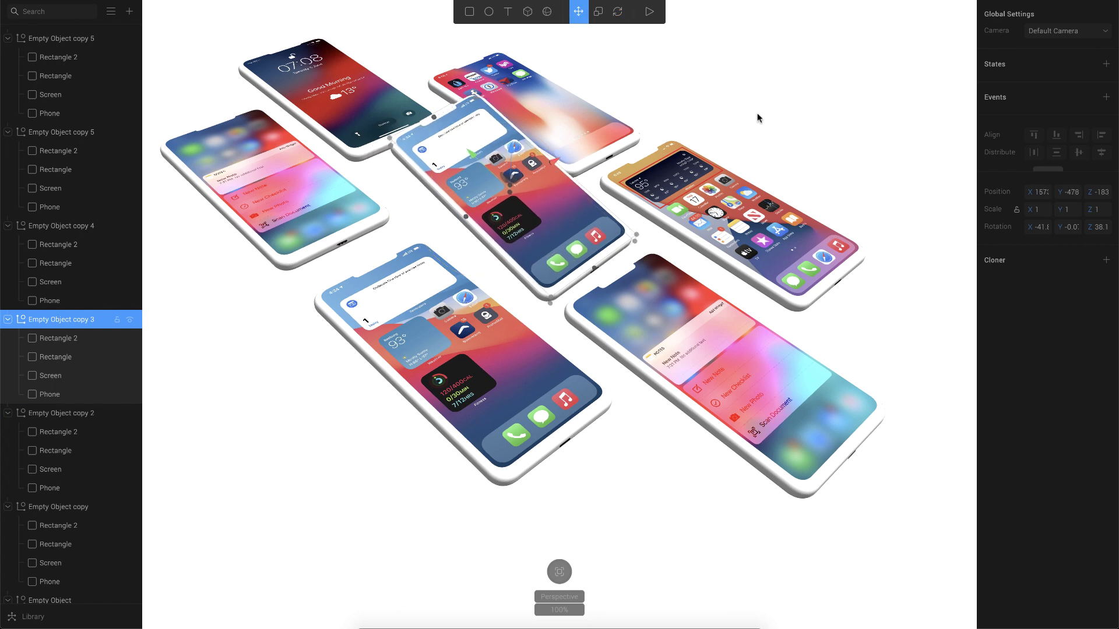
pyautogui.click(756, 114)
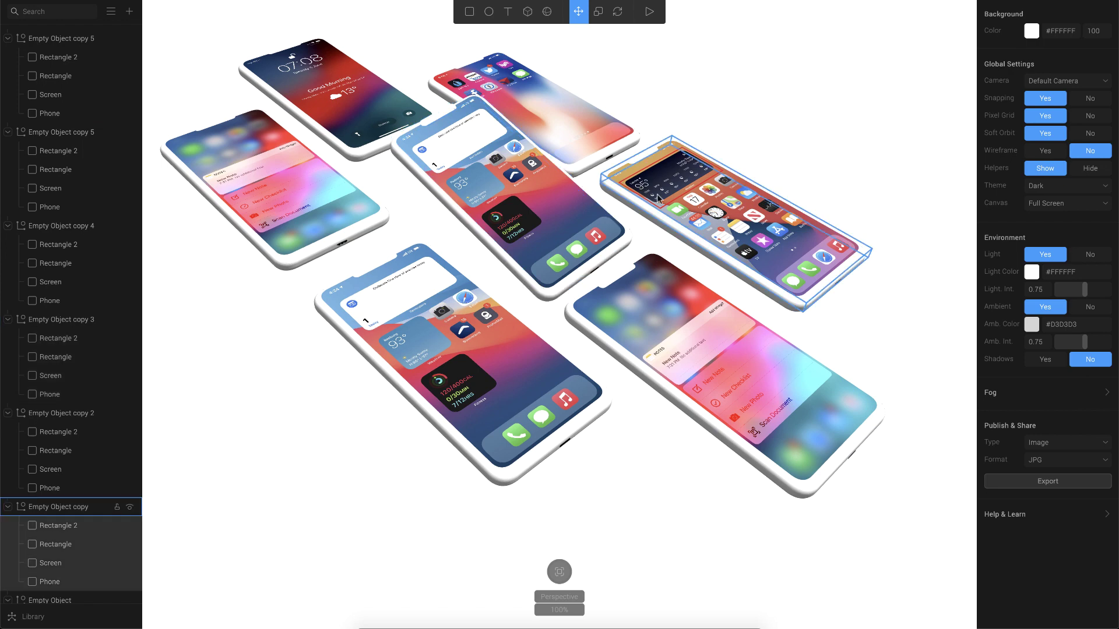